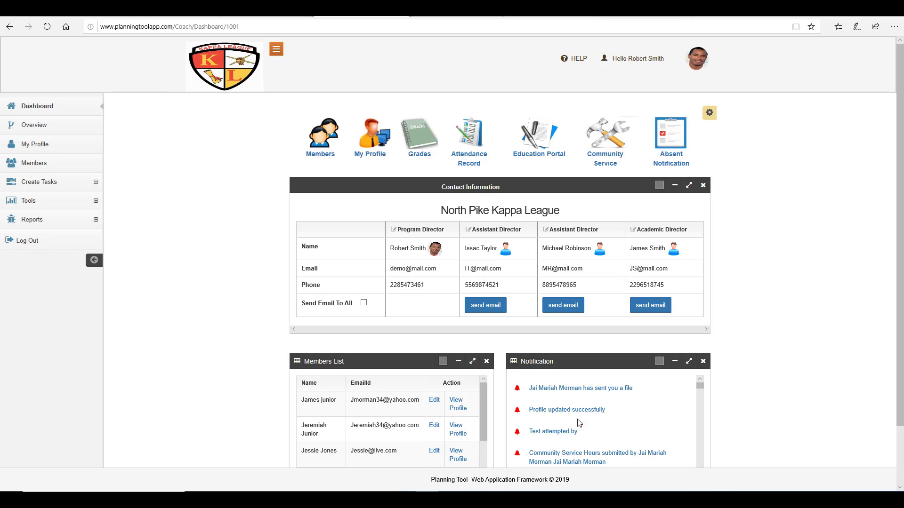
Step: Open Intake Records under Tools > Membership Intake to list the Fall 2020 session
click(82, 202)
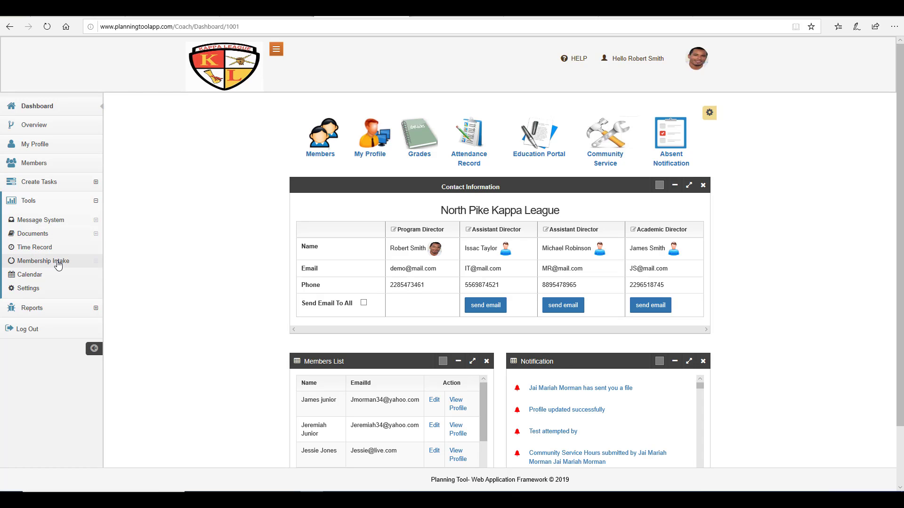
click(58, 265)
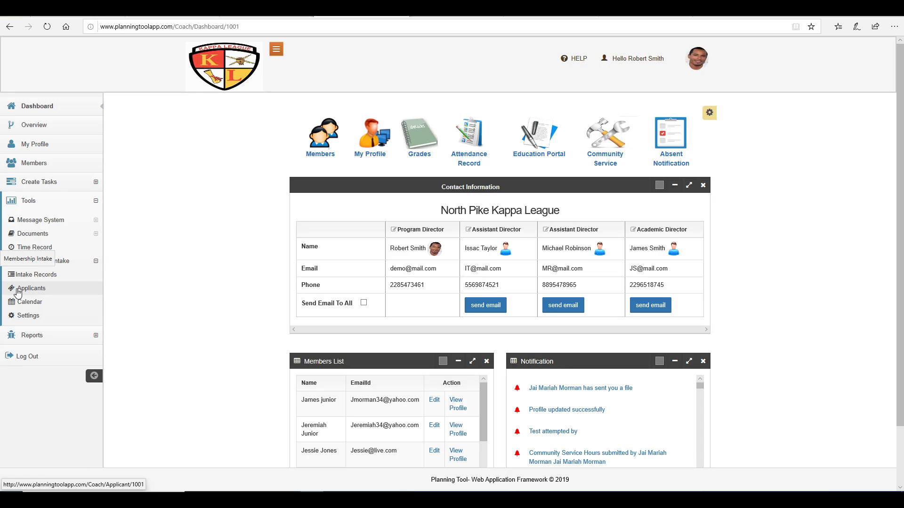
click(43, 277)
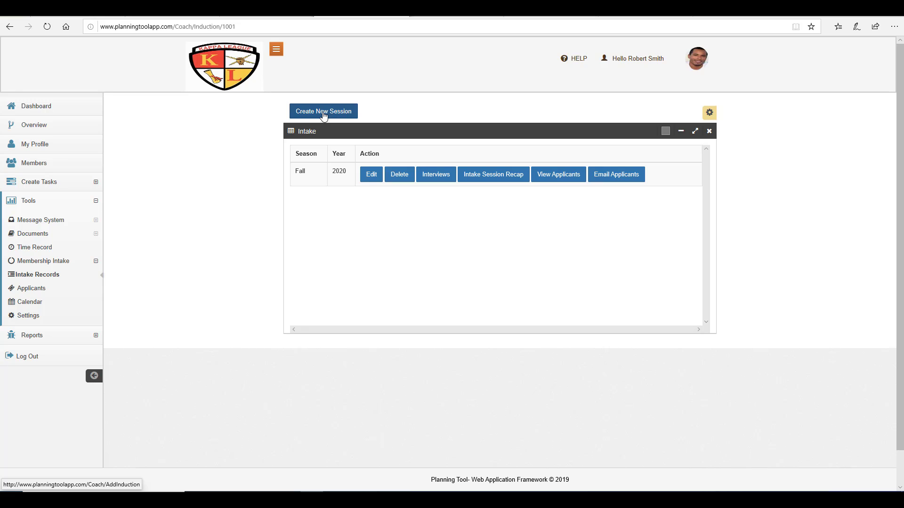
Step: Create a new intake session with Season set to Spring and Year set to 2021
click(324, 116)
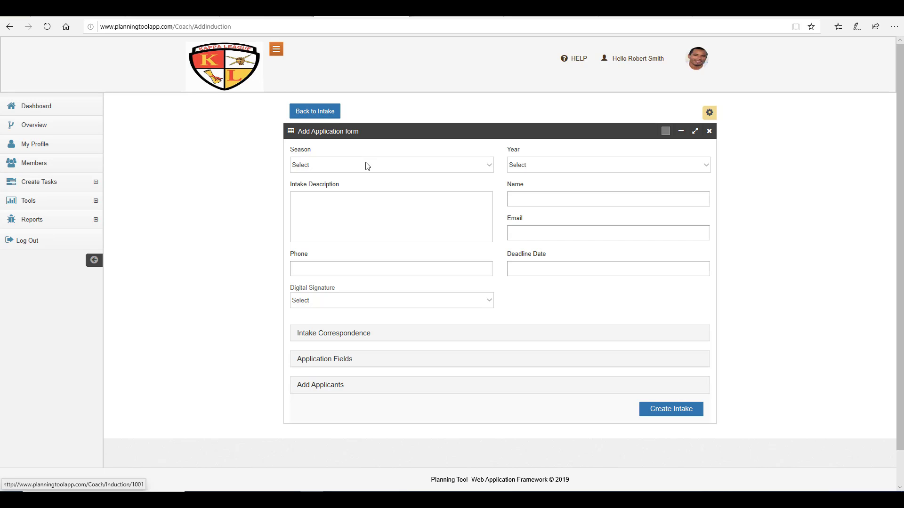
click(398, 170)
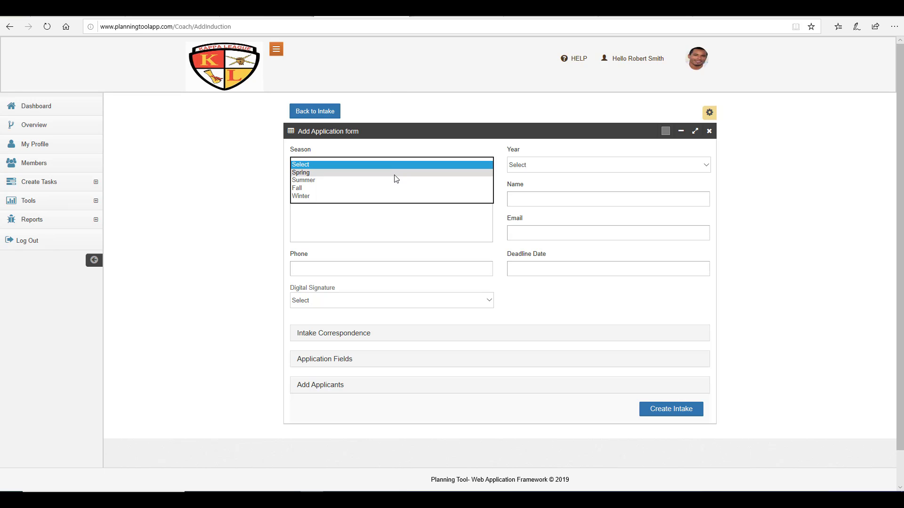
click(394, 172)
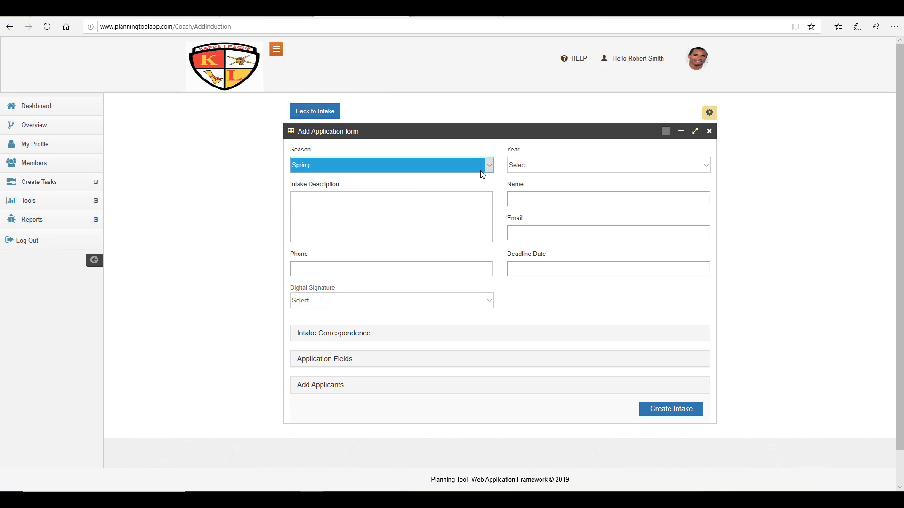
click(536, 167)
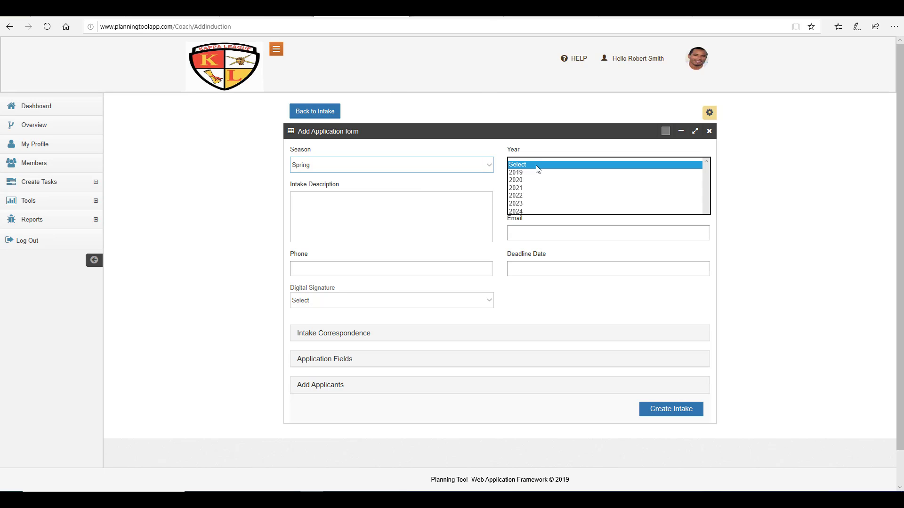
click(537, 189)
click(539, 193)
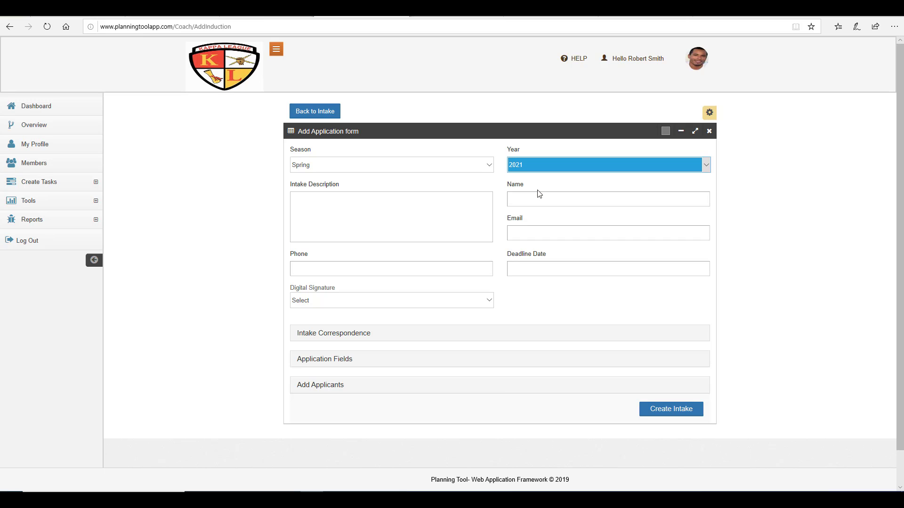
click(367, 200)
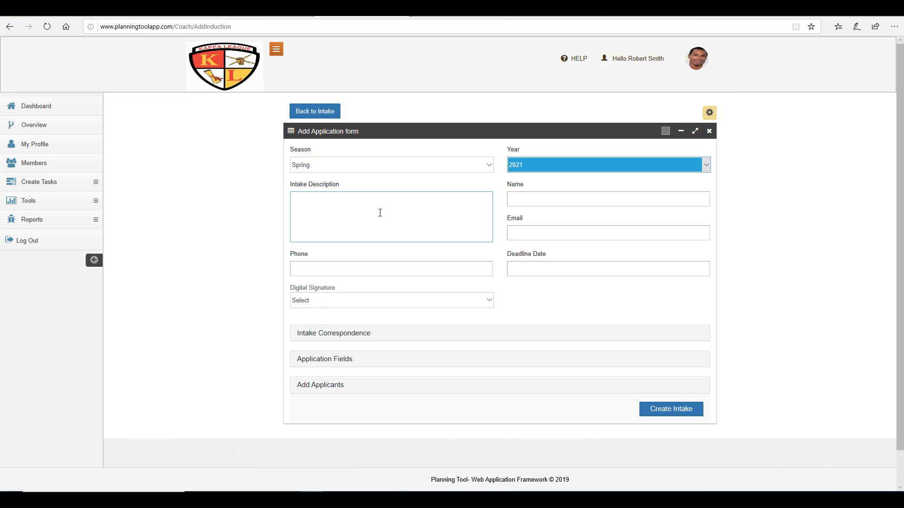
Step: Write the Spring intake description for 7th–11th grade young men, with application and interview instructions
click(686, 486)
click(461, 228)
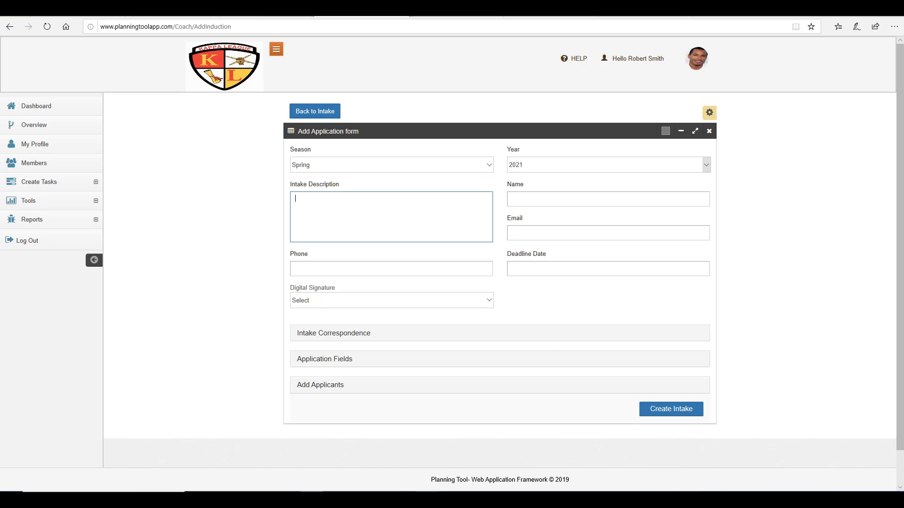
click(427, 499)
click(865, 459)
click(427, 500)
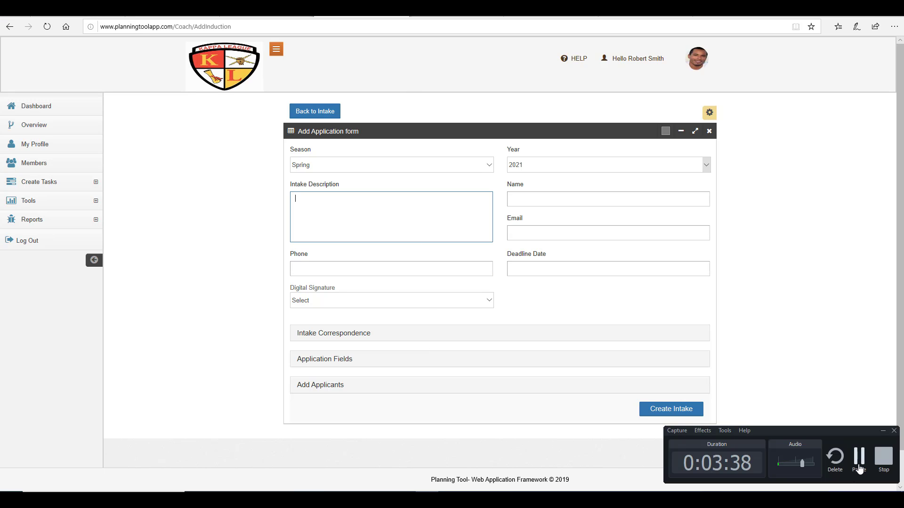
click(858, 467)
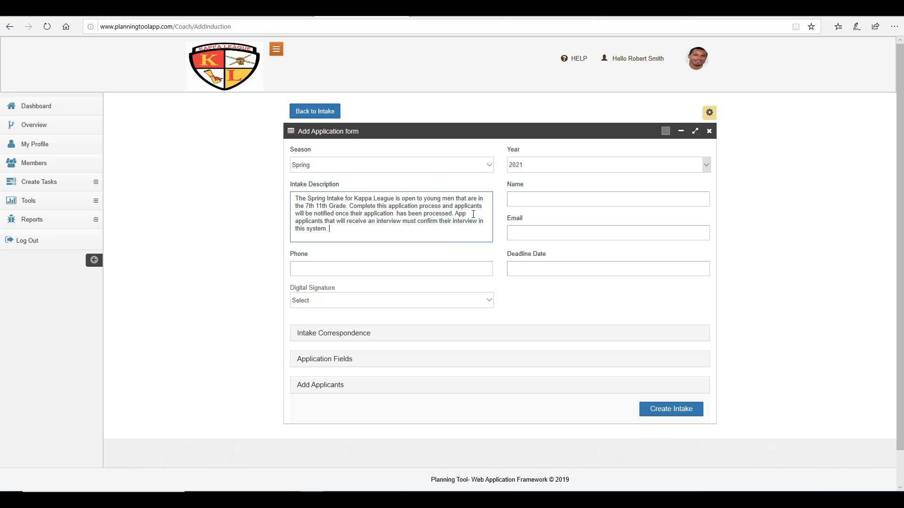
Step: Correct the duplicated 'App applicants' to 'Applicants' in the description
key(BackSpace)
key(BackSpace)
key(BackSpace)
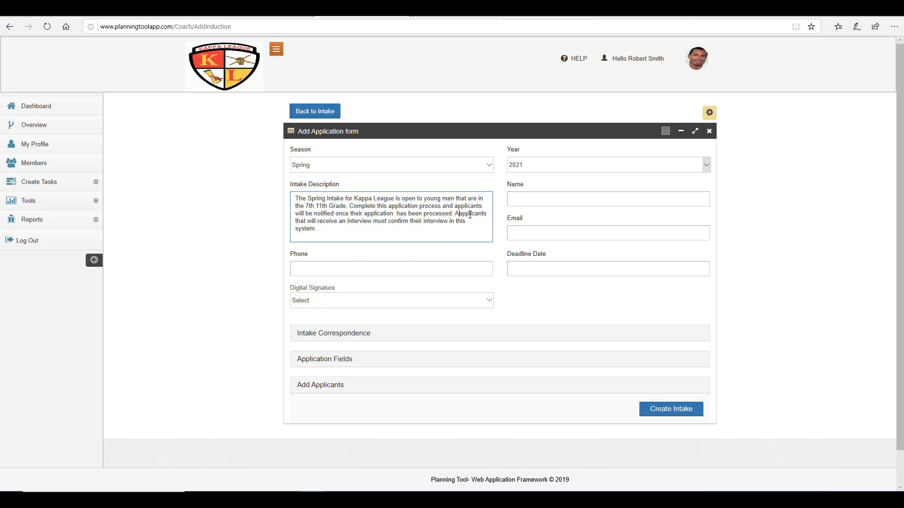
key(BackSpace)
key(BackSpace)
key(Delete)
text(A)
click(527, 199)
click(527, 200)
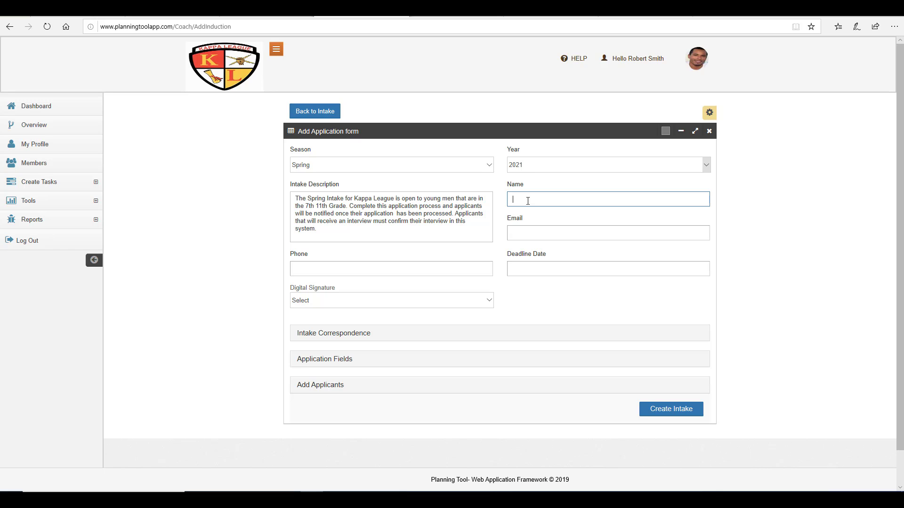
Step: Enter the contact's name, e-mail address and phone number
click(544, 236)
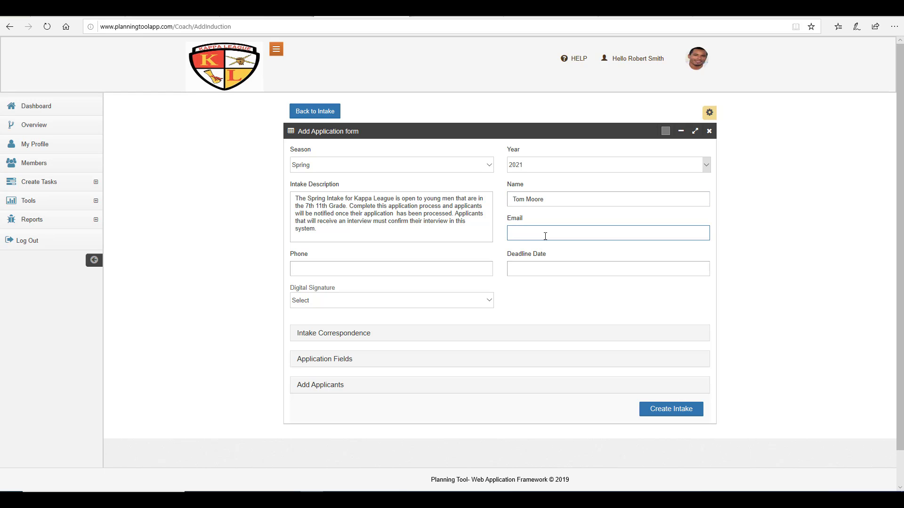
click(545, 236)
click(456, 268)
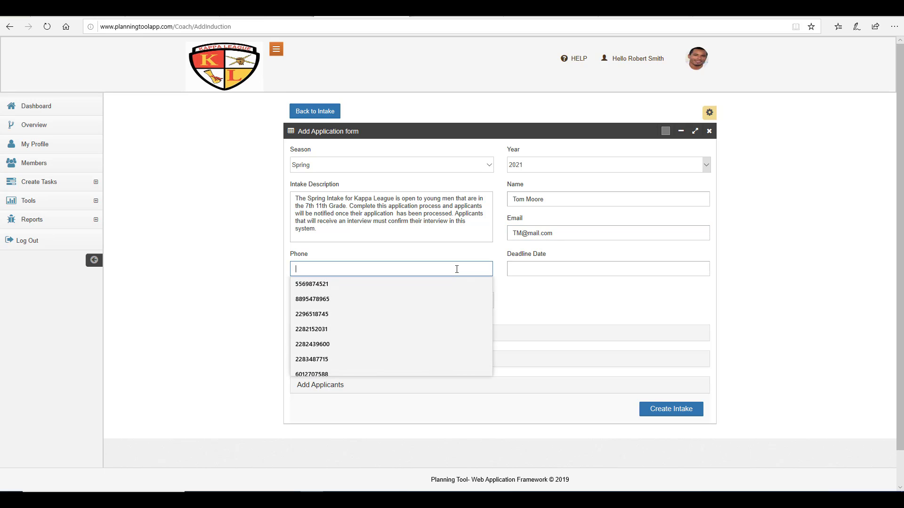
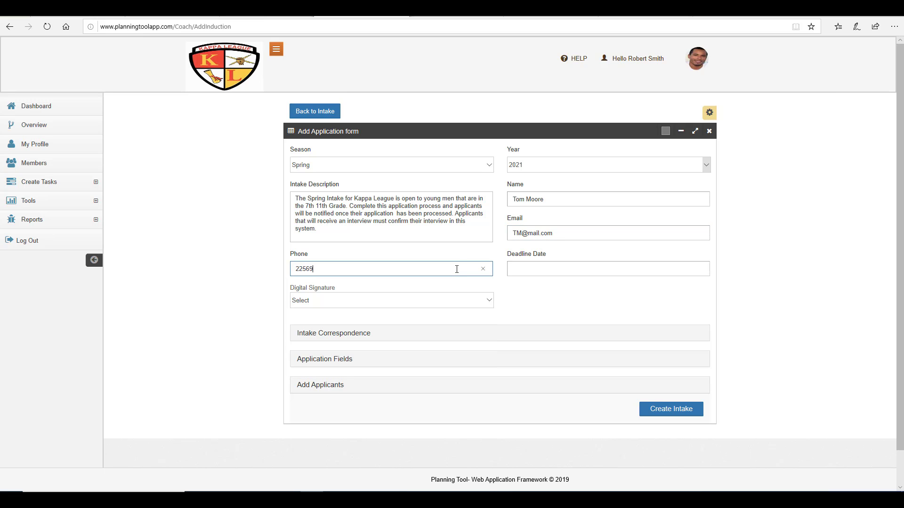
click(501, 286)
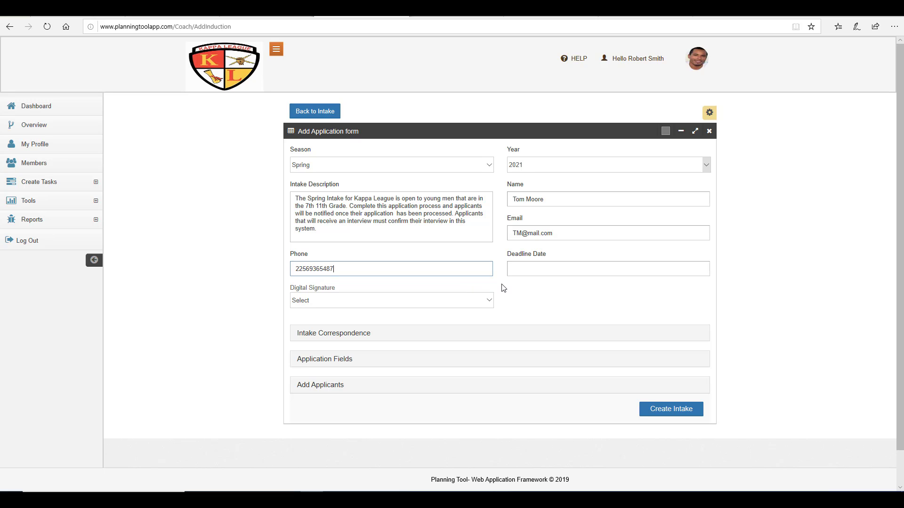
Step: Set the Deadline Date to 12/24/2019 and Digital Signature to Yes
click(538, 268)
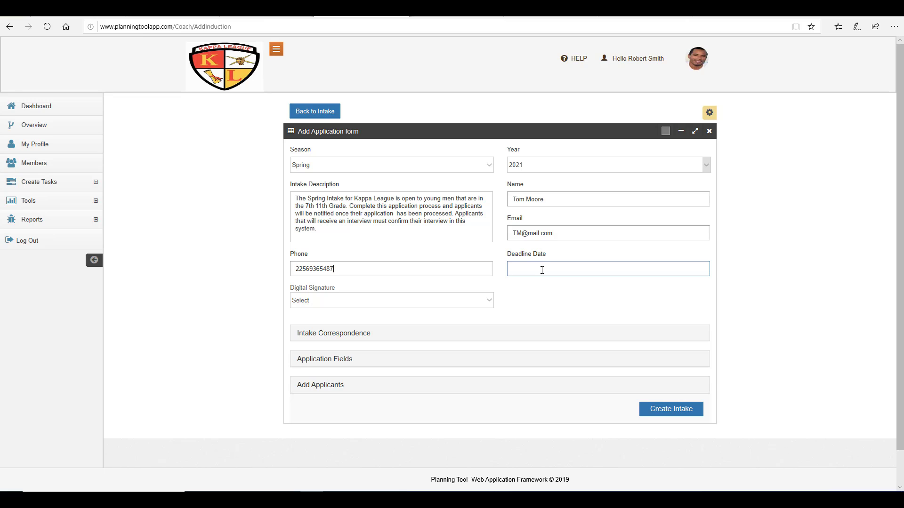
click(602, 286)
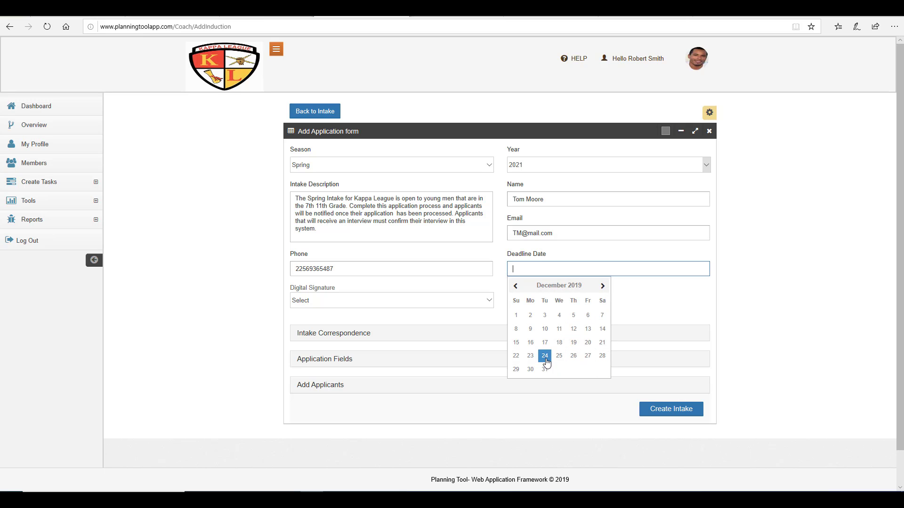
click(545, 356)
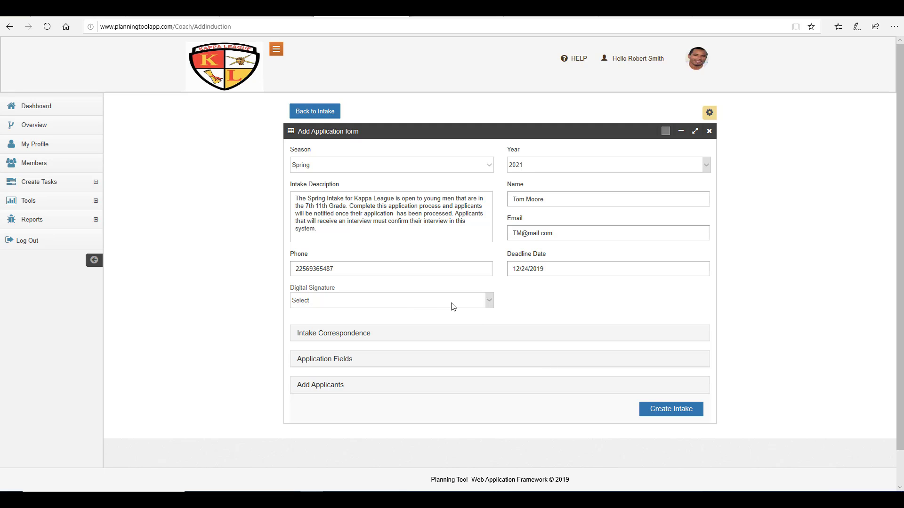
click(480, 305)
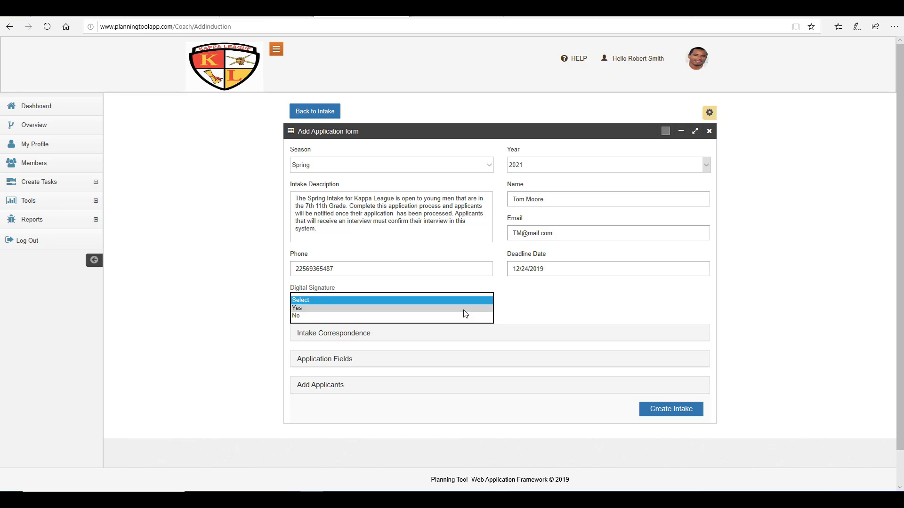
click(463, 310)
click(540, 302)
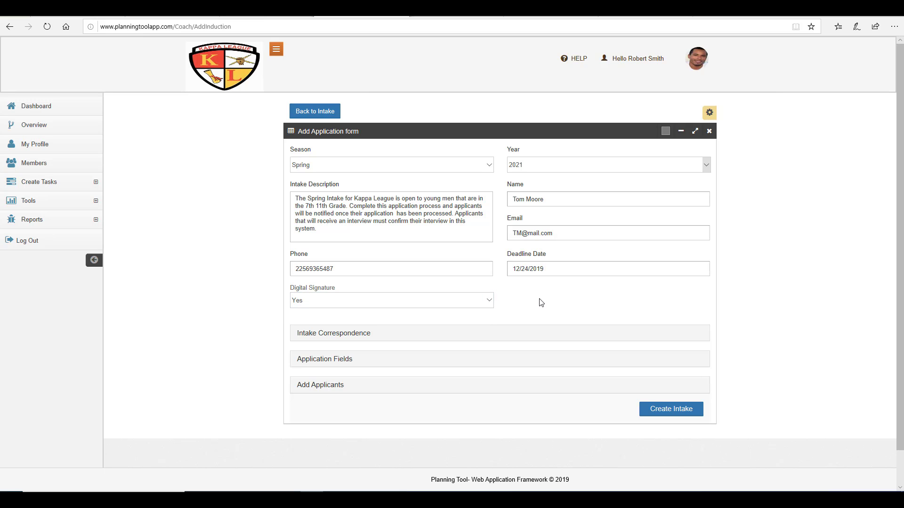
click(316, 228)
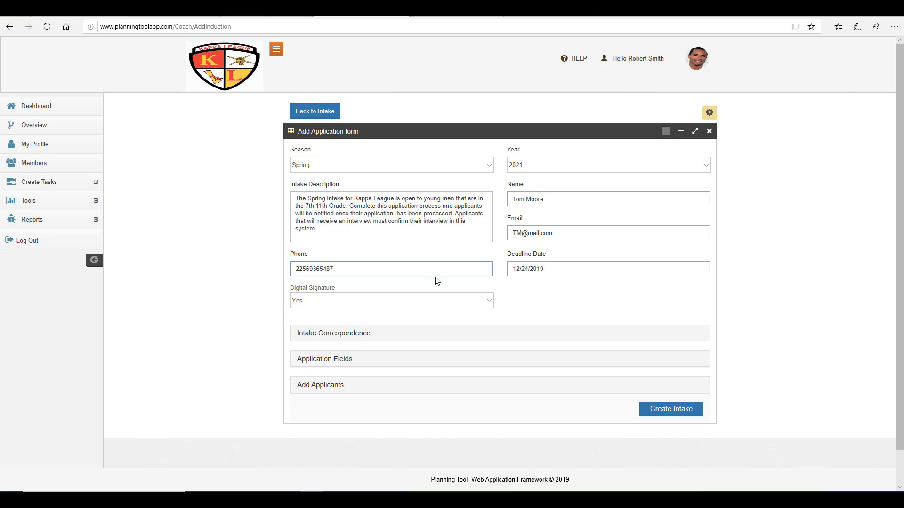
Step: Expand Intake Correspondence and start typing 'Southside Community Center' as the interview location, fixing the typo
scroll(434, 280, down, 1)
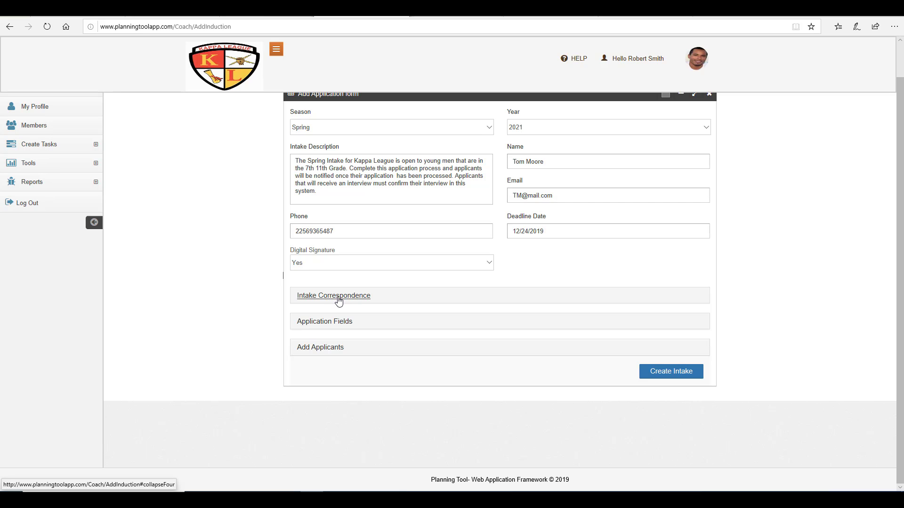
click(341, 299)
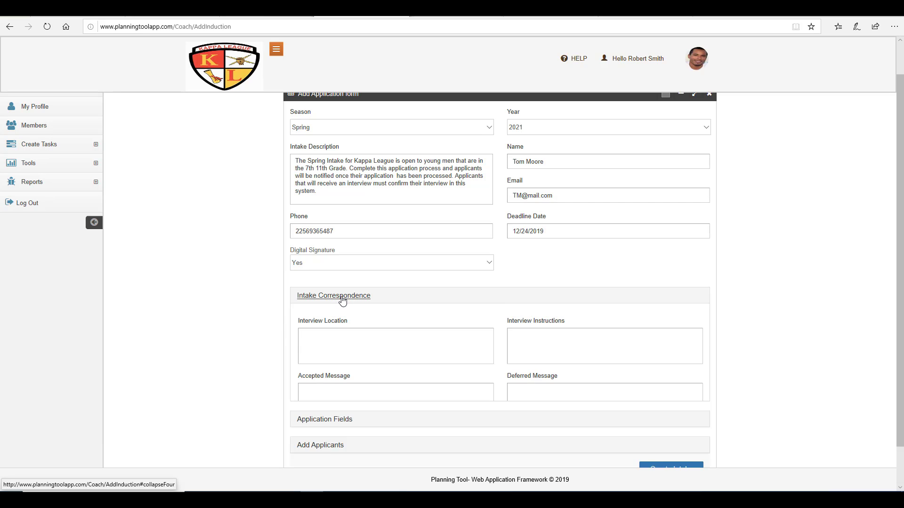
scroll(270, 316, down, 2)
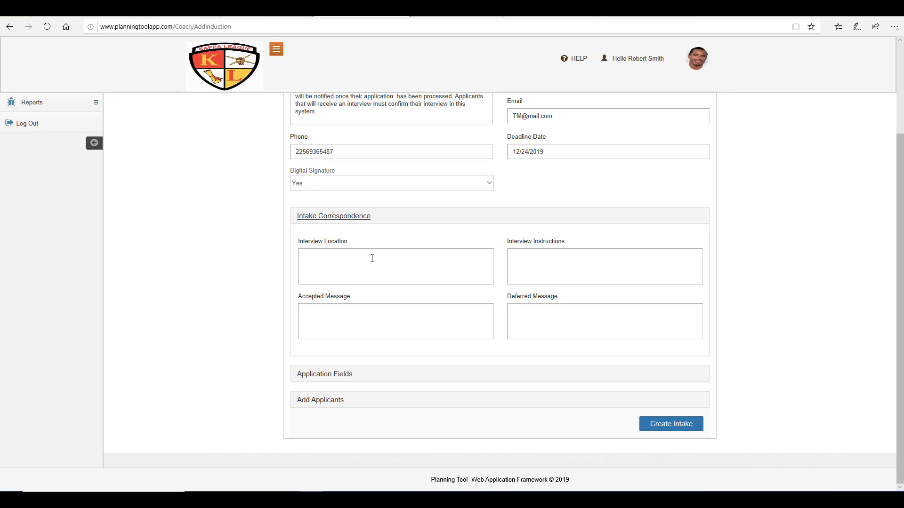
click(372, 258)
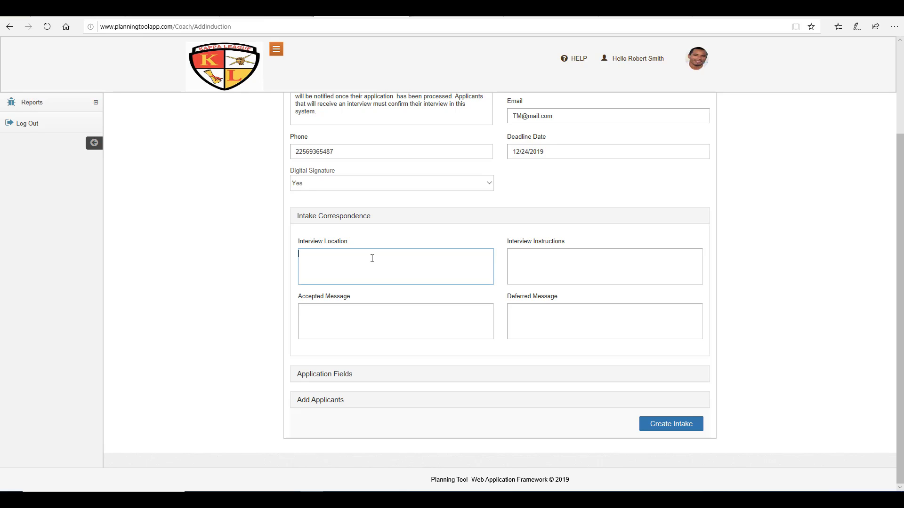
text(Southside Community Cebnt)
key(BackSpace)
Step: Finish the interview location and revise the accepted and deferred messages, correcting 'intrest' to 'interest'
text(nter)
click(779, 476)
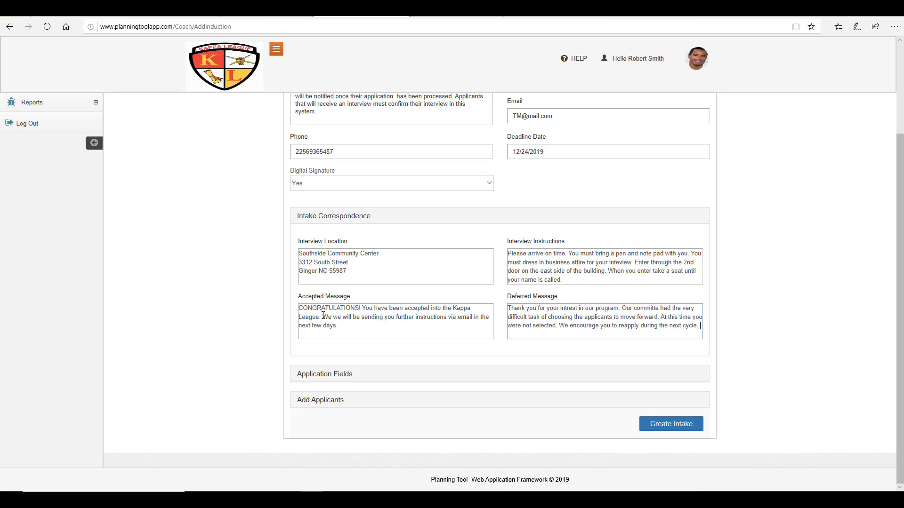
click(348, 327)
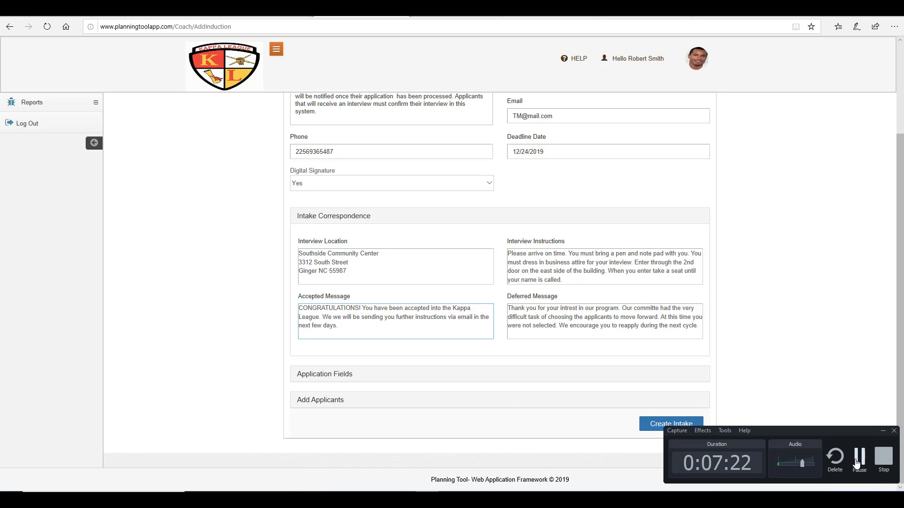
click(856, 464)
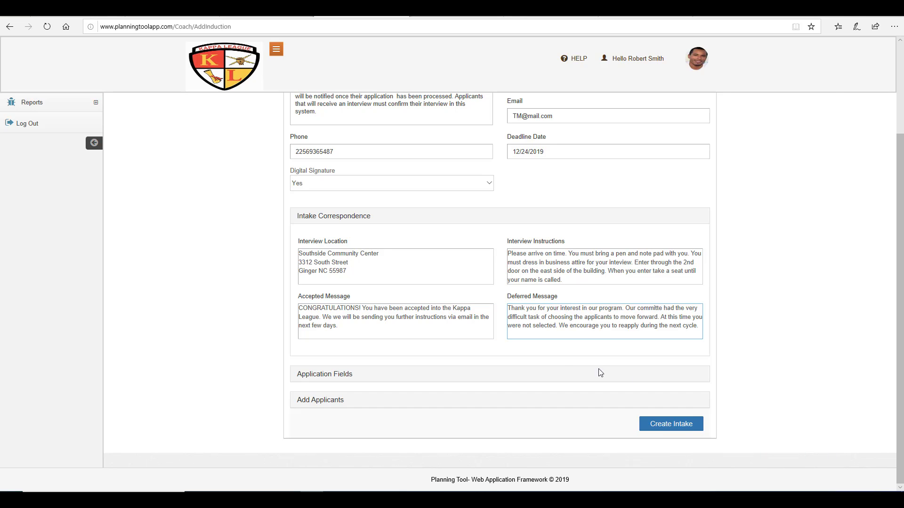
click(534, 363)
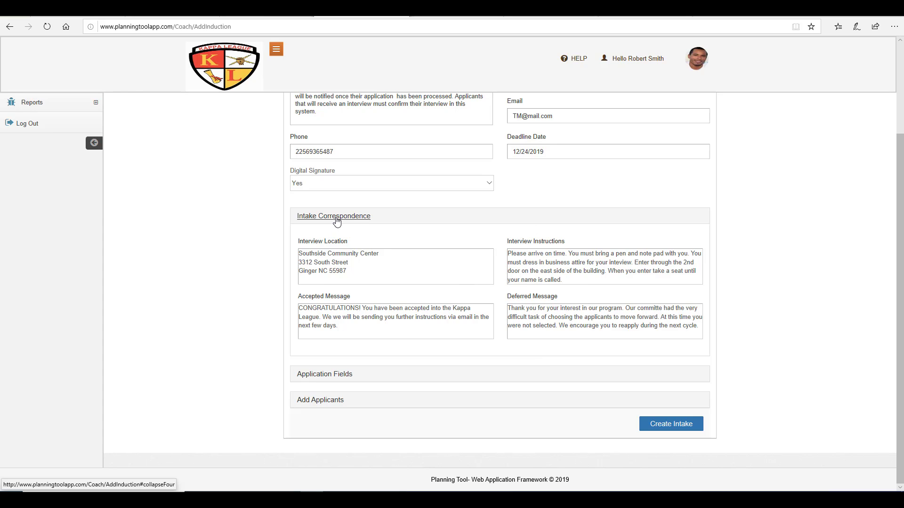
Step: Collapse Intake Correspondence, expand Application Fields, and enter 'List your hobbies' as Field 1's question
click(337, 222)
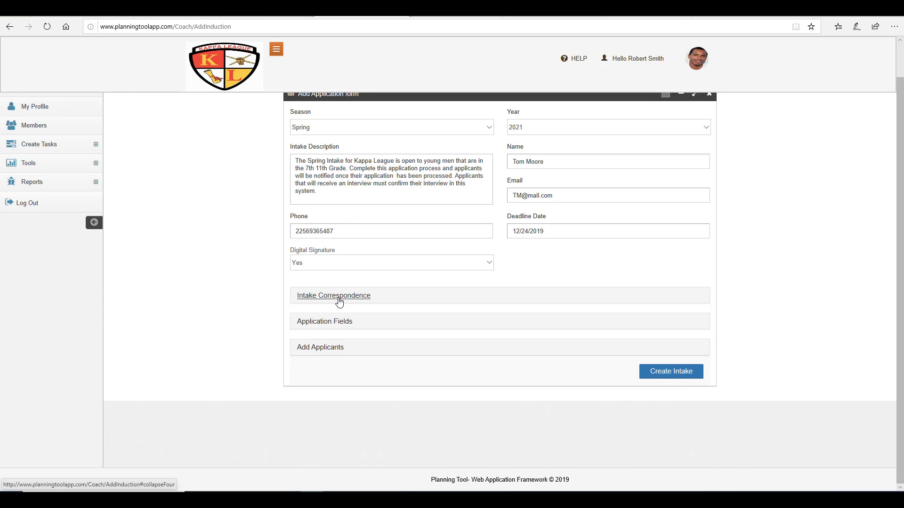
click(338, 299)
click(339, 301)
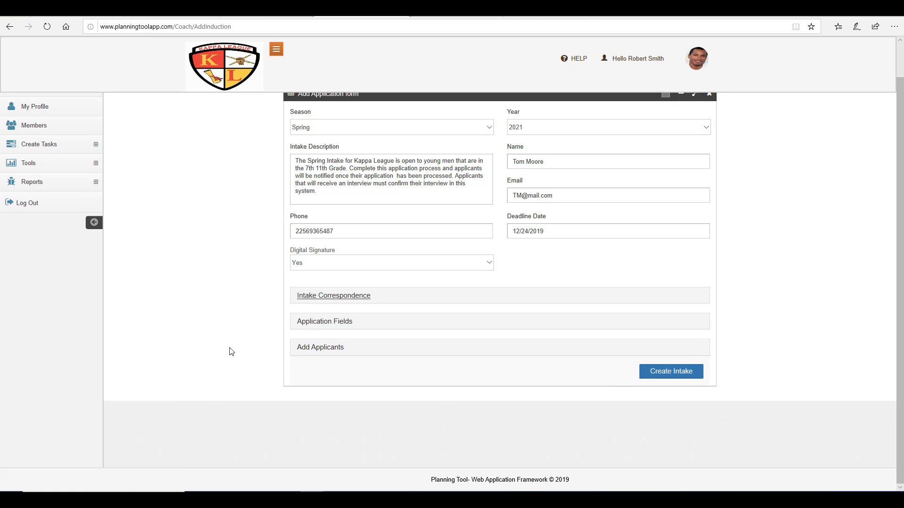
click(304, 328)
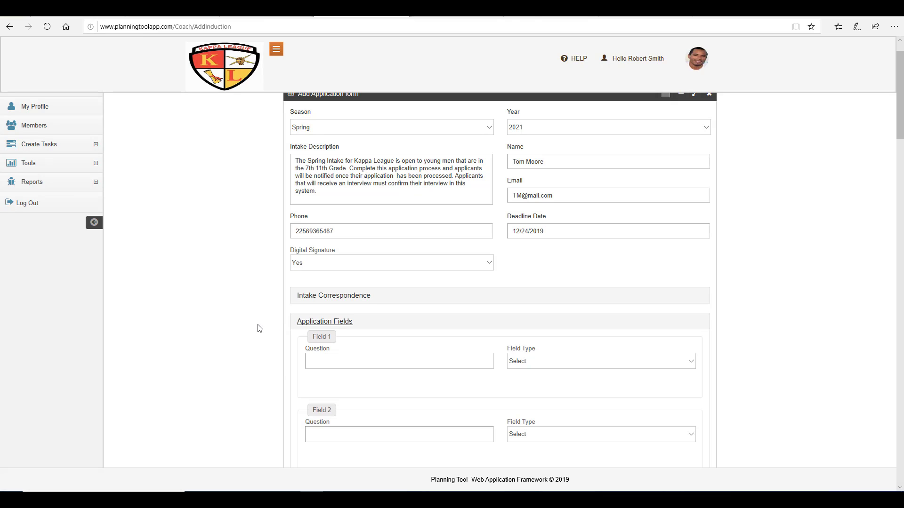
scroll(259, 329, down, 3)
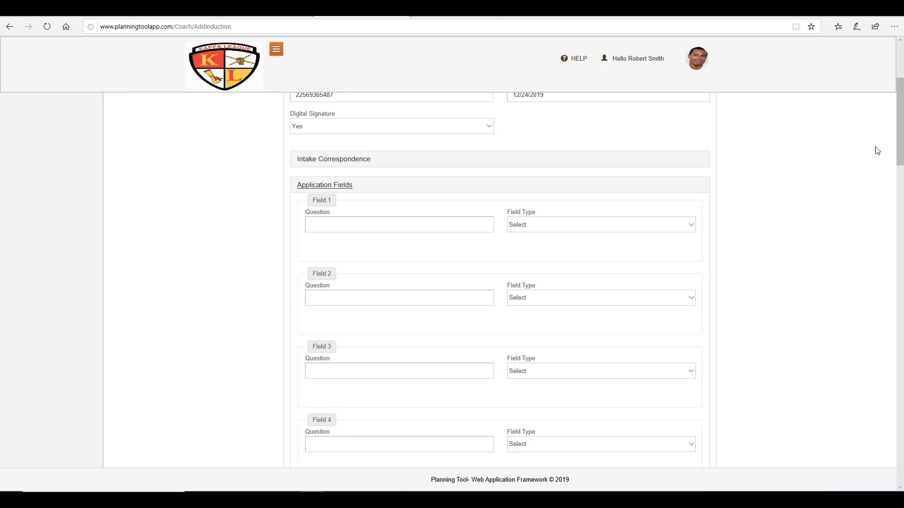
mouse_move(899, 140)
mouse_down()
mouse_move(902, 454)
mouse_move(889, 146)
mouse_up()
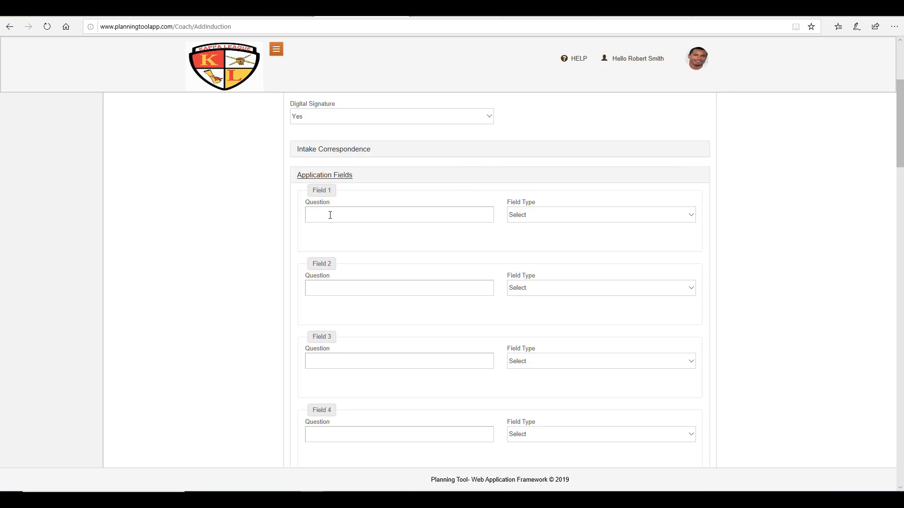
click(438, 214)
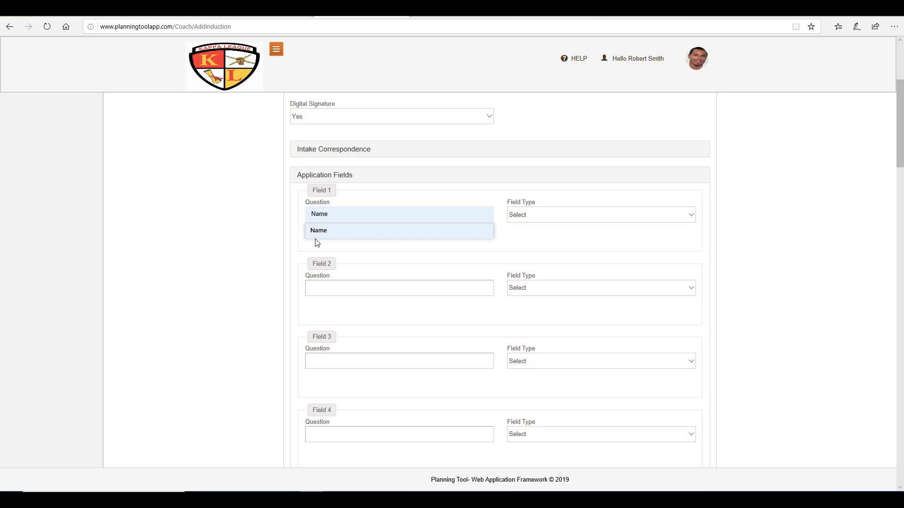
click(296, 233)
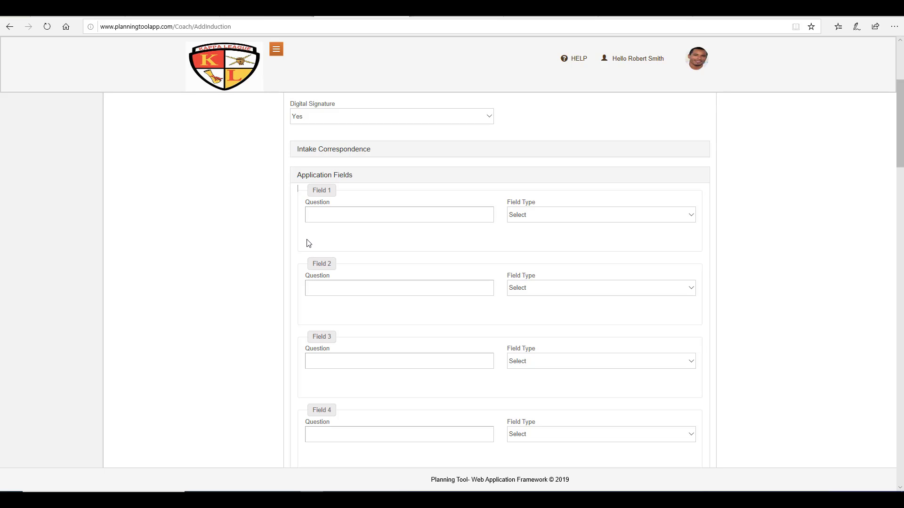
click(325, 216)
text(List your hobbies)
Step: Make Field 1 a Text Area and add Field 2 'Why do you want to join Kappa League?' as Text Area
click(551, 218)
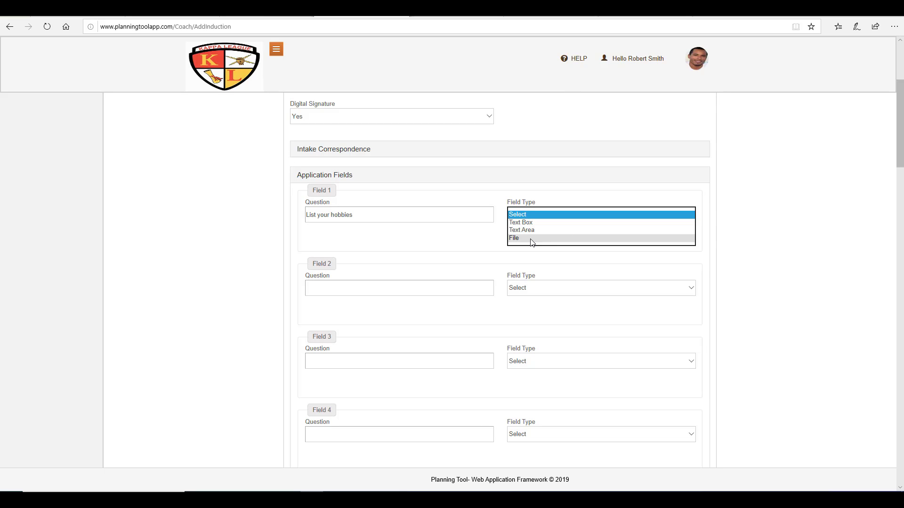
click(571, 230)
scroll(428, 345, down, 1)
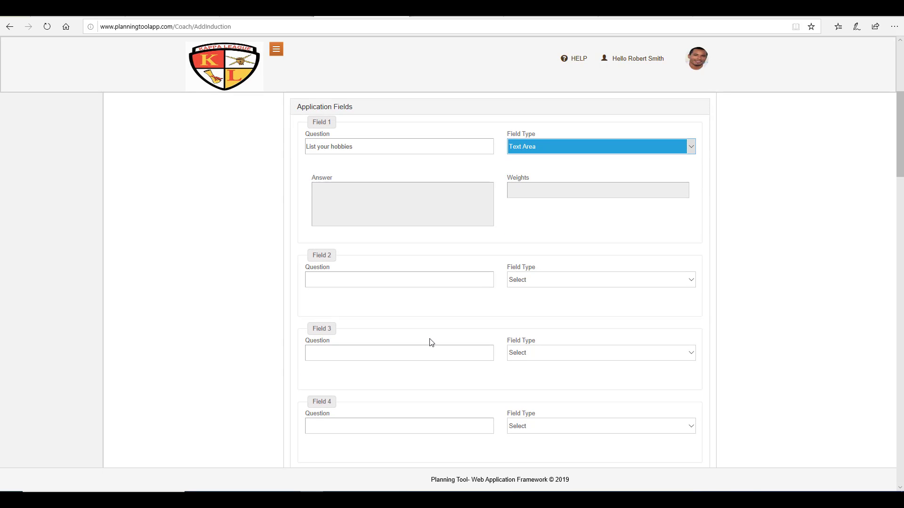
click(431, 284)
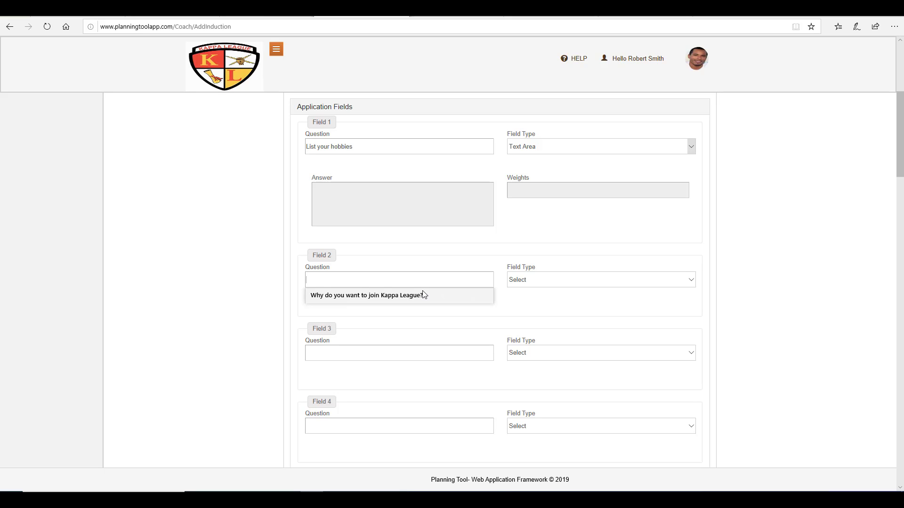
click(422, 297)
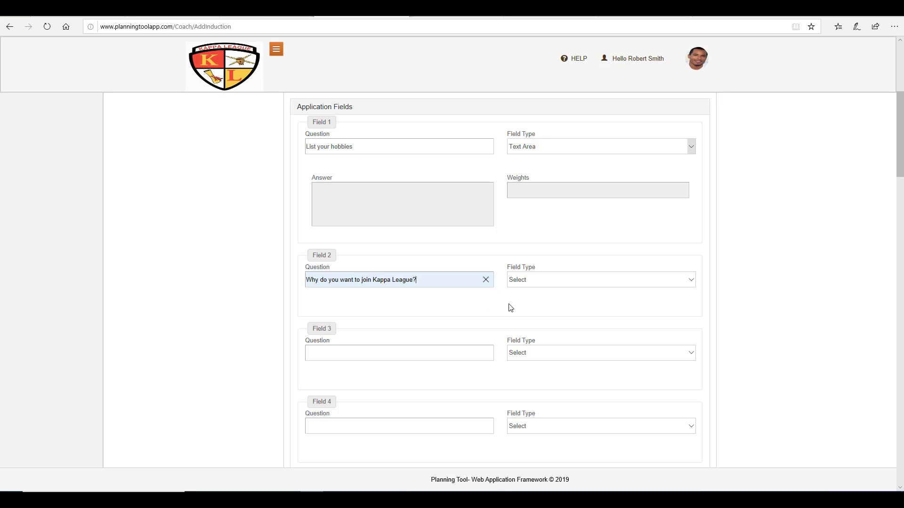
click(557, 281)
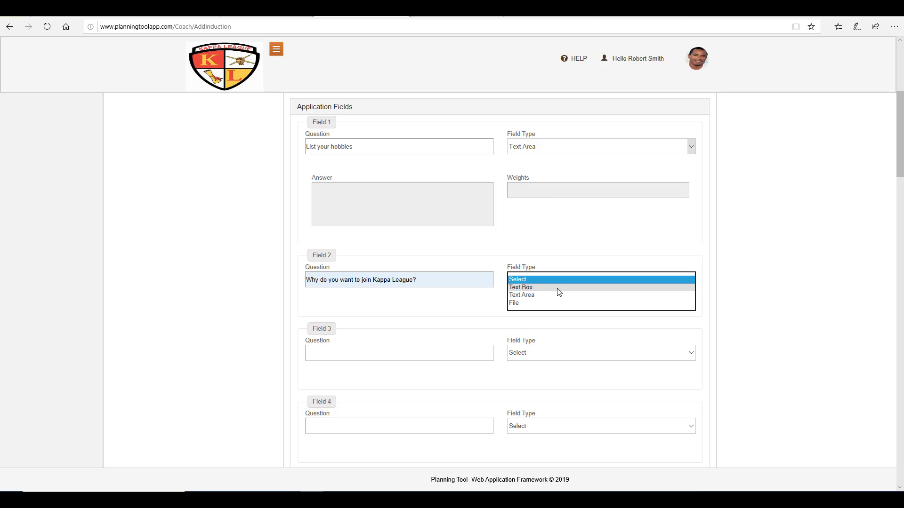
click(559, 295)
scroll(267, 371, down, 3)
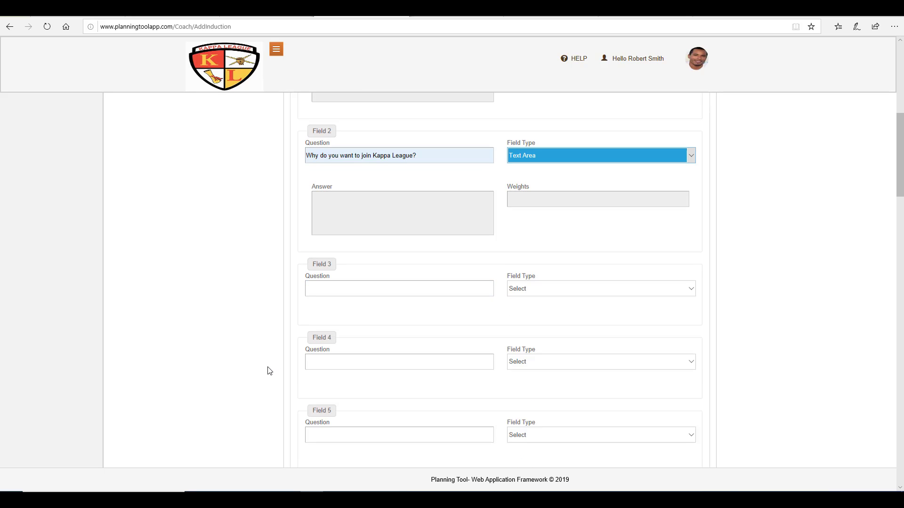
click(426, 274)
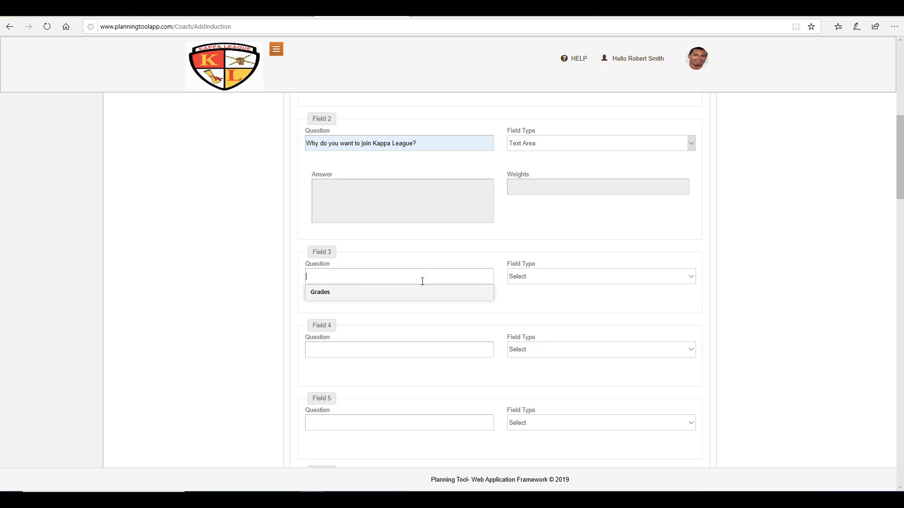
Step: Replace Field 3's 'Grades' with 'Uploade your most recent grades.' and set its type to File
click(410, 295)
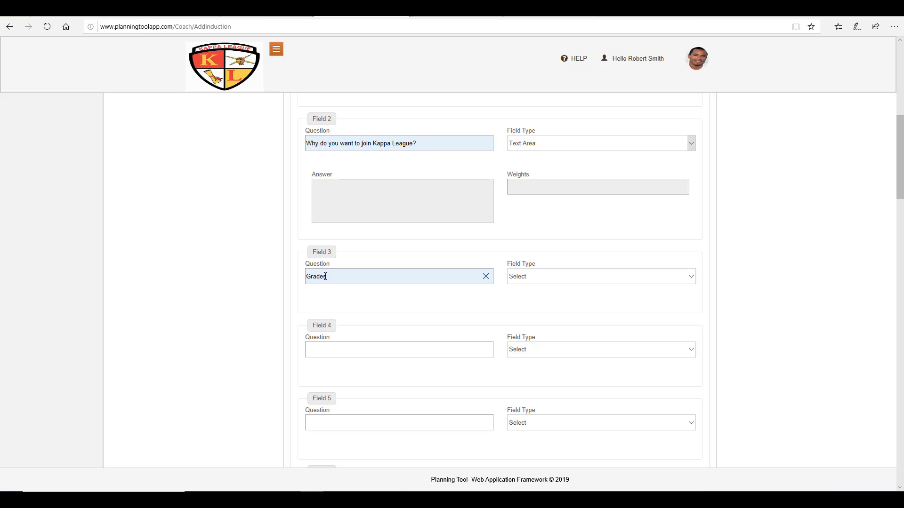
drag(330, 277, 291, 280)
text(Uploa)
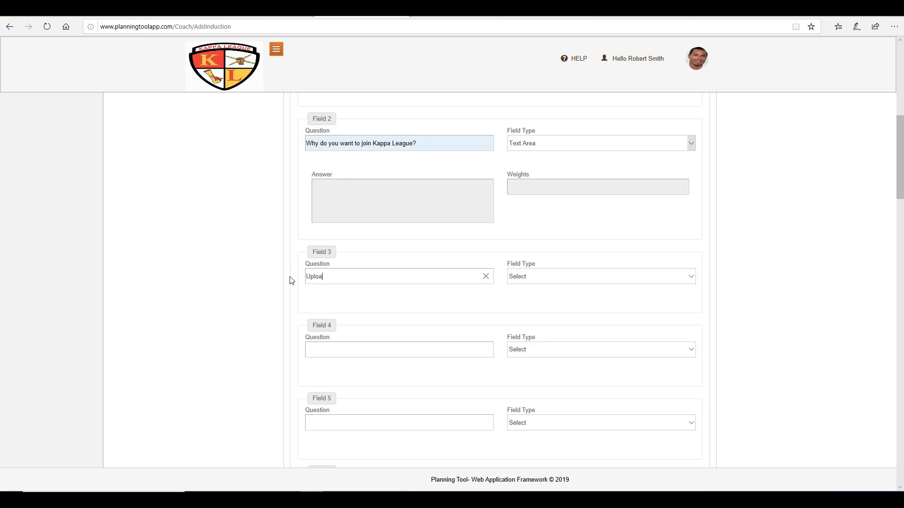
text(de your moc)
text(t rec)
text(ent grade)
text(s)
text(.)
click(565, 282)
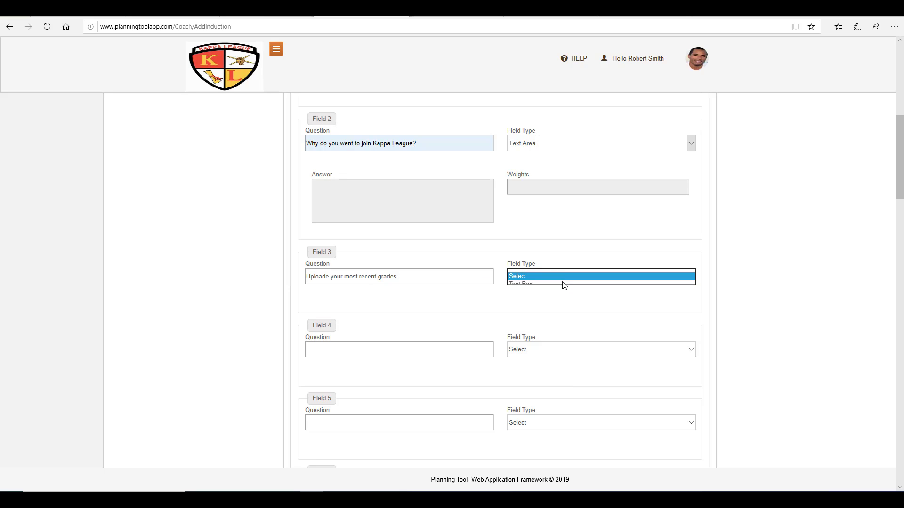
click(562, 300)
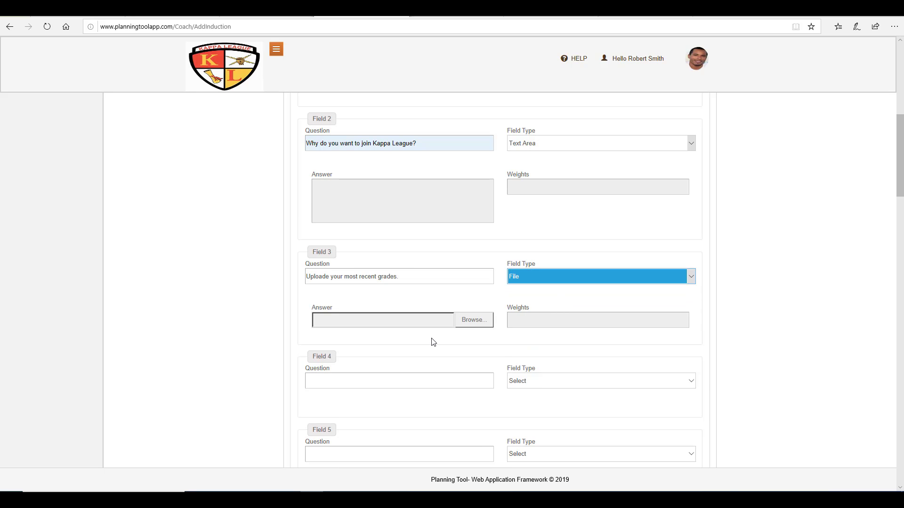
scroll(430, 342, down, 3)
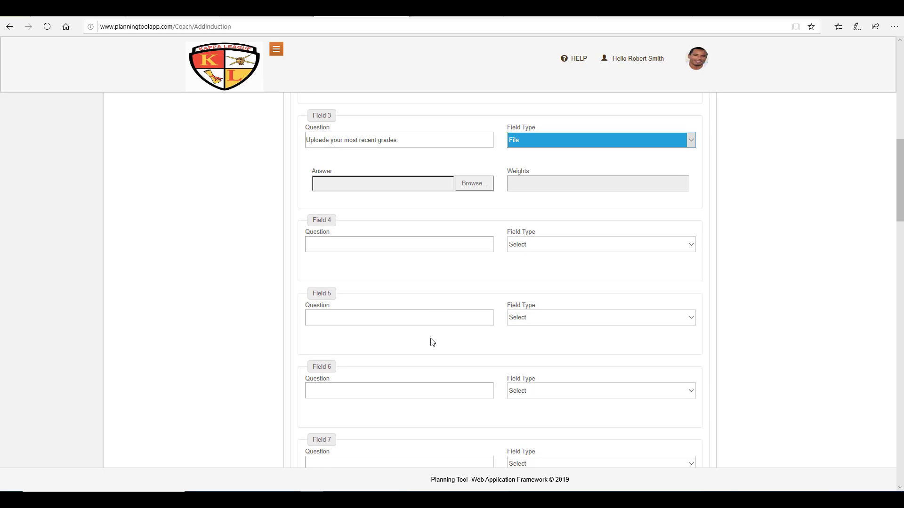
Step: Set Field 4 to 'Have you ever been on a college tour? (Yes or No)' with Text Box type
click(425, 248)
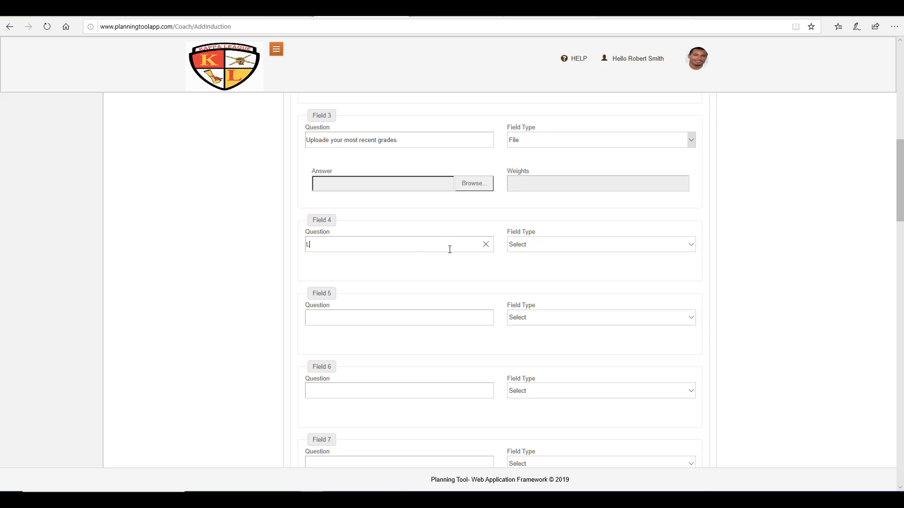
key(BackSpace)
text(Have you ever been on  a college tour?)
click(546, 248)
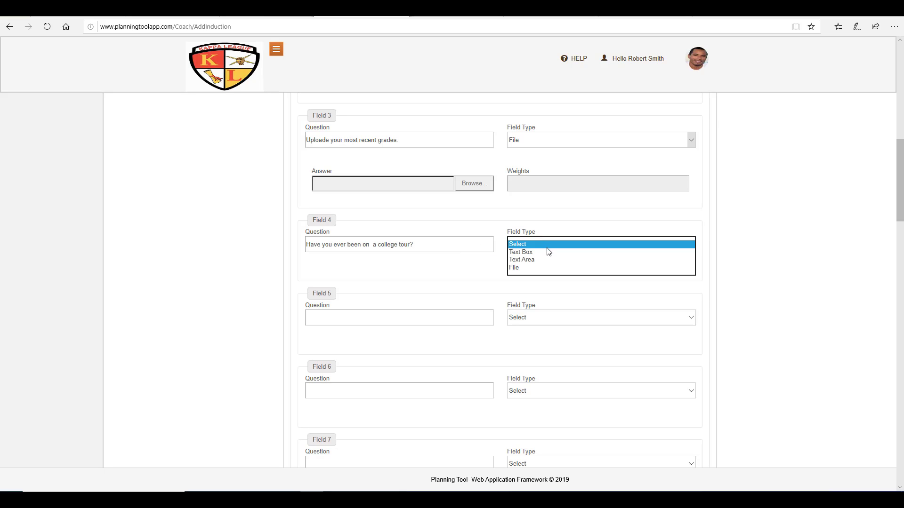
click(543, 251)
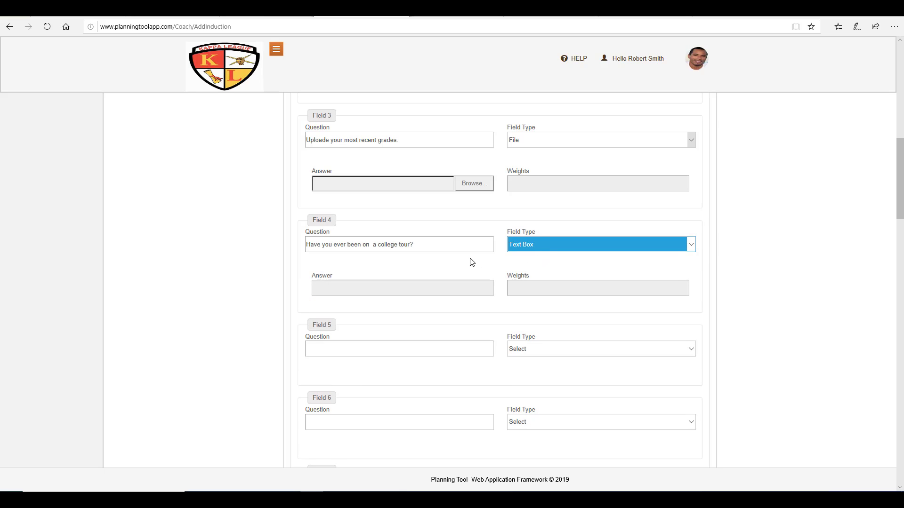
click(456, 245)
text(()
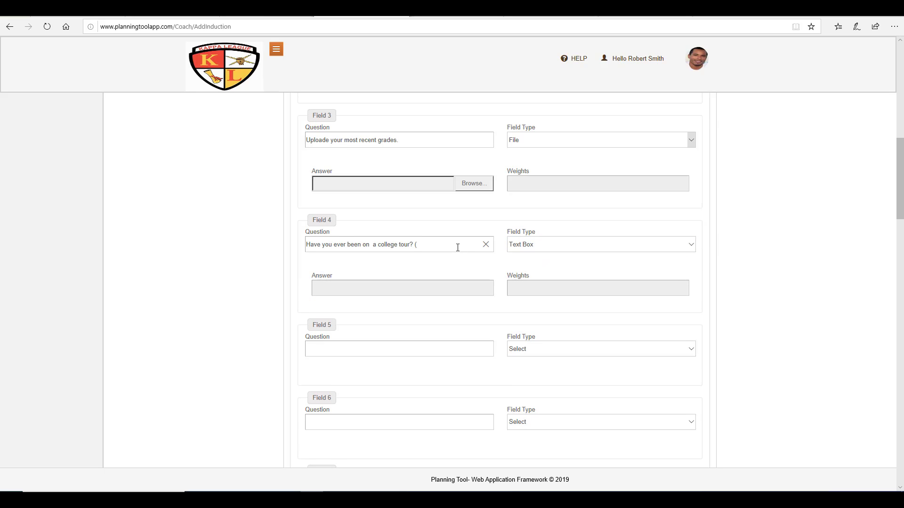
text(Yes or No)
Step: Save the new Spring 2021 intake and its application questions with Create Intake
scroll(480, 212, down, 4)
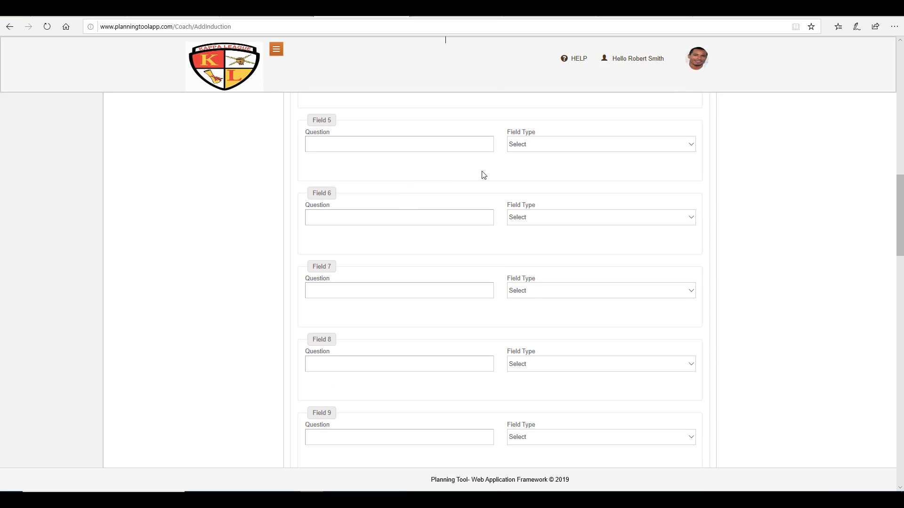
scroll(430, 168, up, 3)
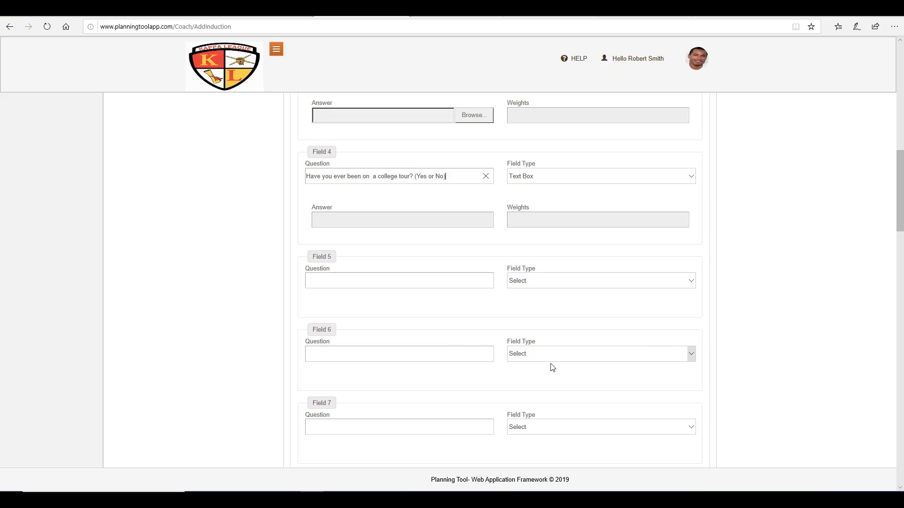
scroll(454, 346, down, 8)
scroll(455, 345, down, 20)
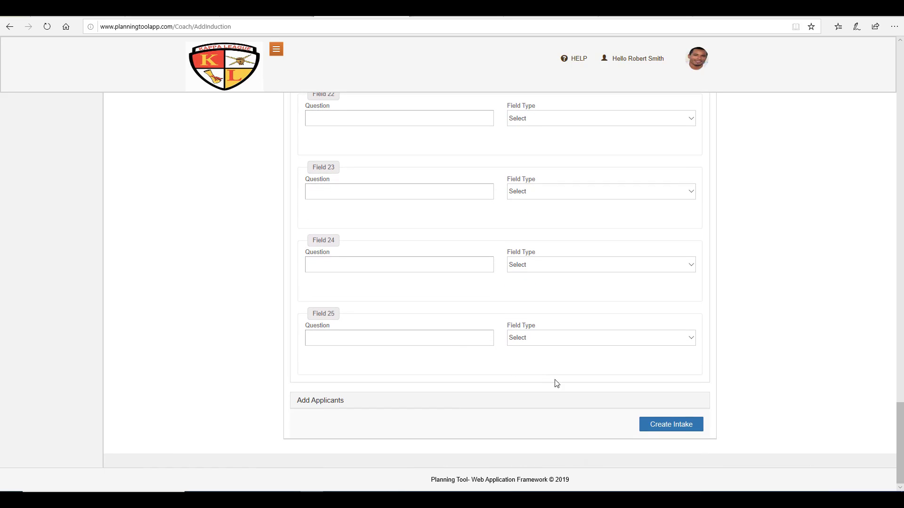
scroll(292, 293, up, 8)
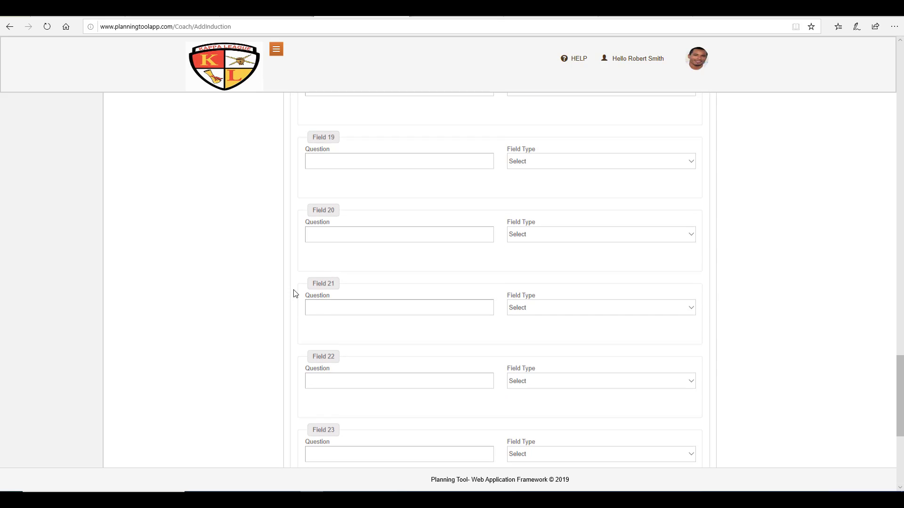
scroll(294, 293, down, 8)
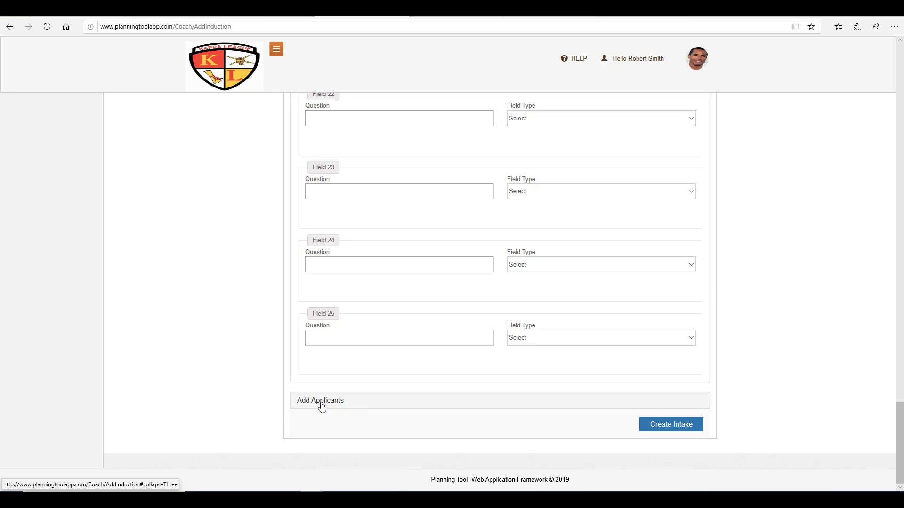
click(668, 426)
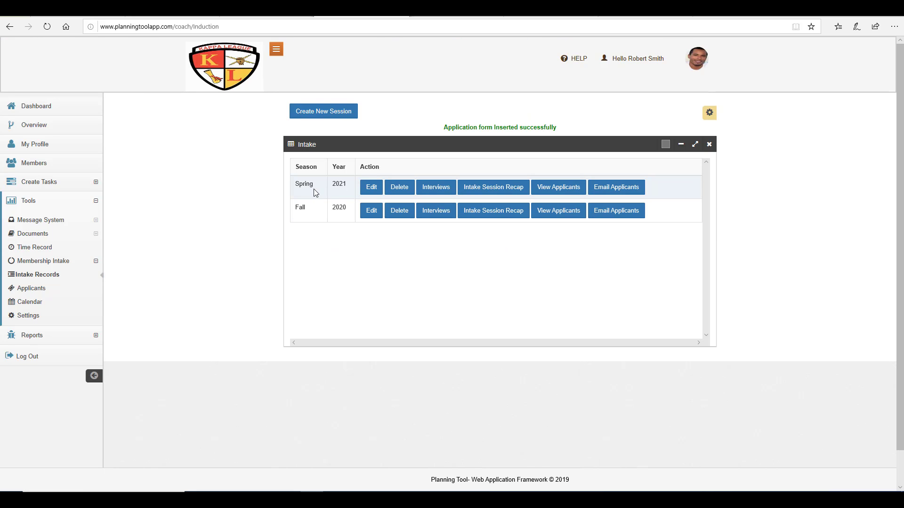
Step: Open the Spring 2021 intake row for editing from the Intake list
click(371, 189)
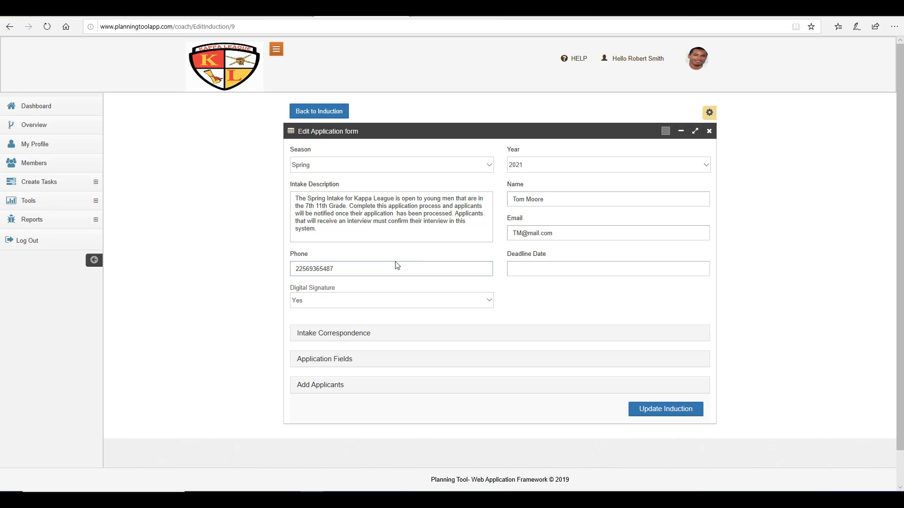
Step: Set the deadline date to 11/23/2019 and expand the Intake Correspondence section
click(534, 269)
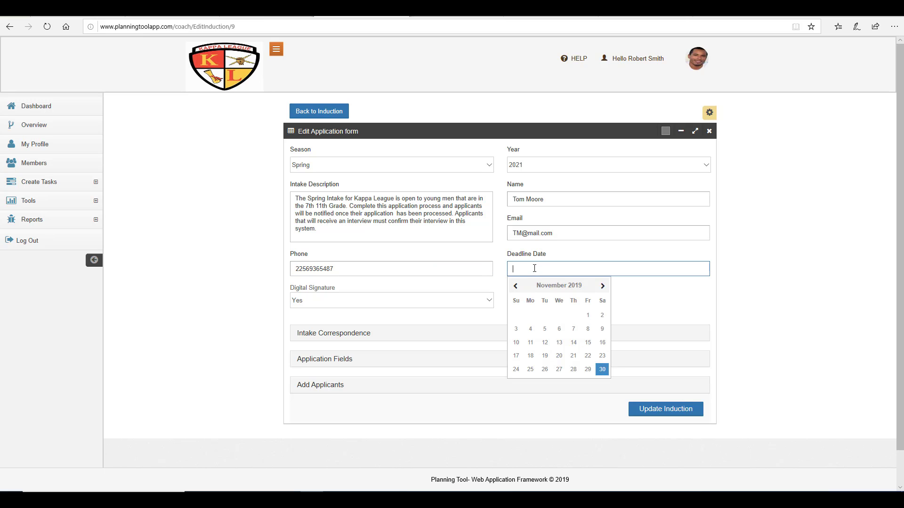
click(602, 356)
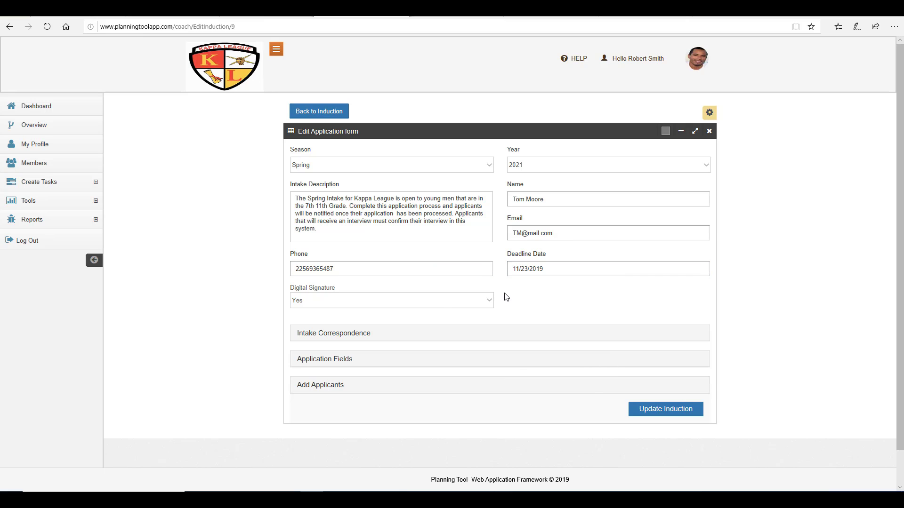
click(311, 334)
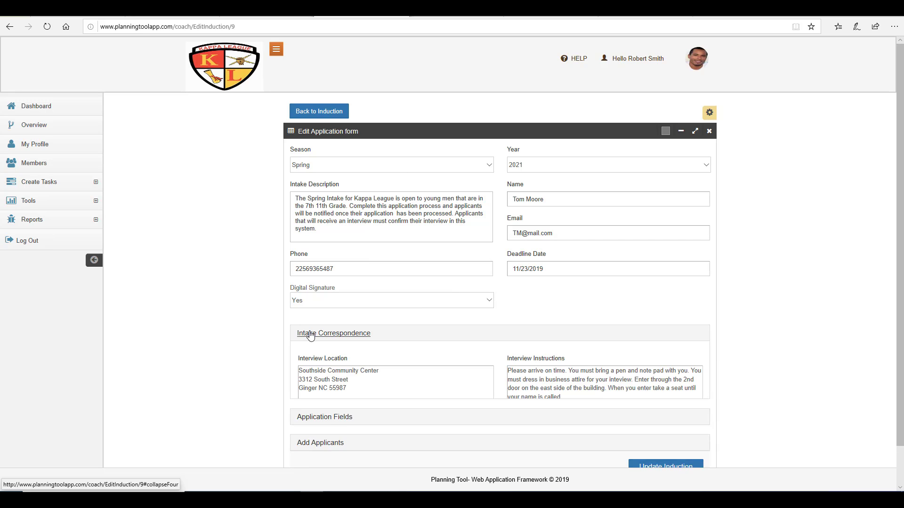
scroll(281, 339, down, 3)
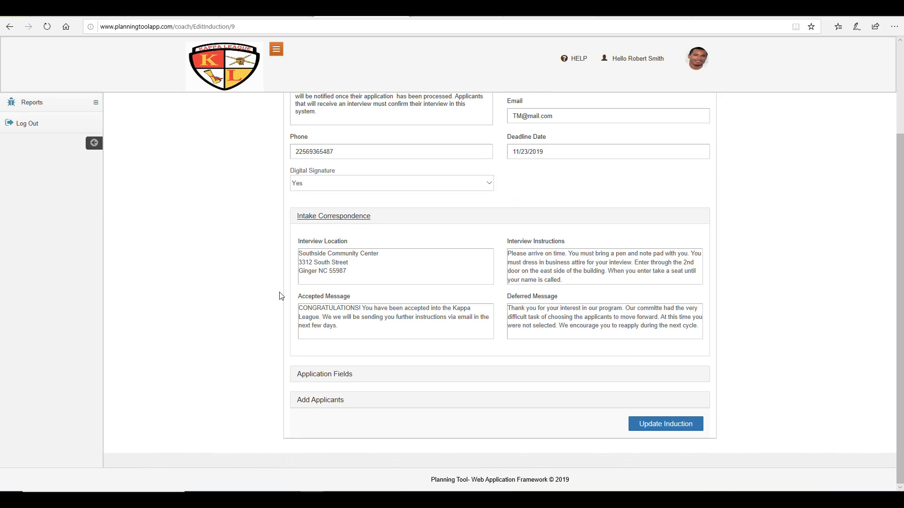
Step: Expand Application Fields and review Field 1 'List your hobbies' as a Text Area
click(320, 374)
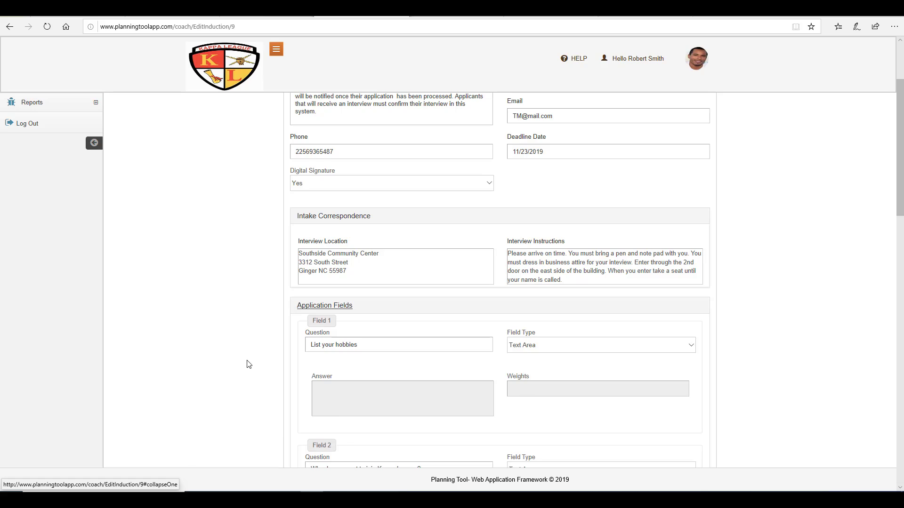
scroll(274, 304, down, 12)
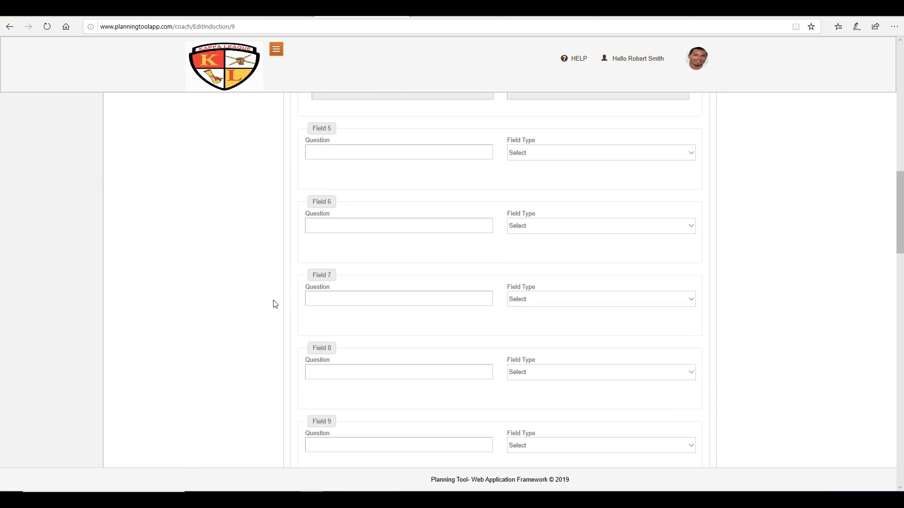
scroll(275, 303, down, 1)
scroll(275, 304, up, 6)
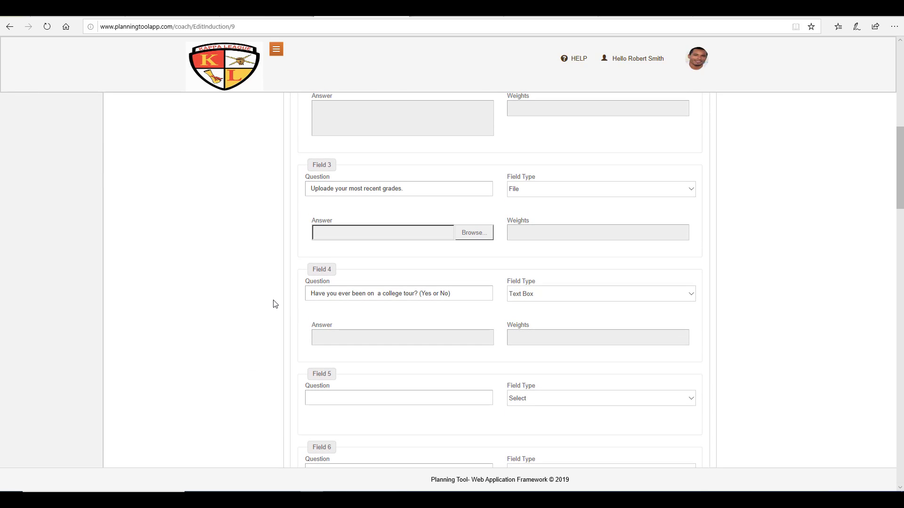
scroll(275, 304, down, 13)
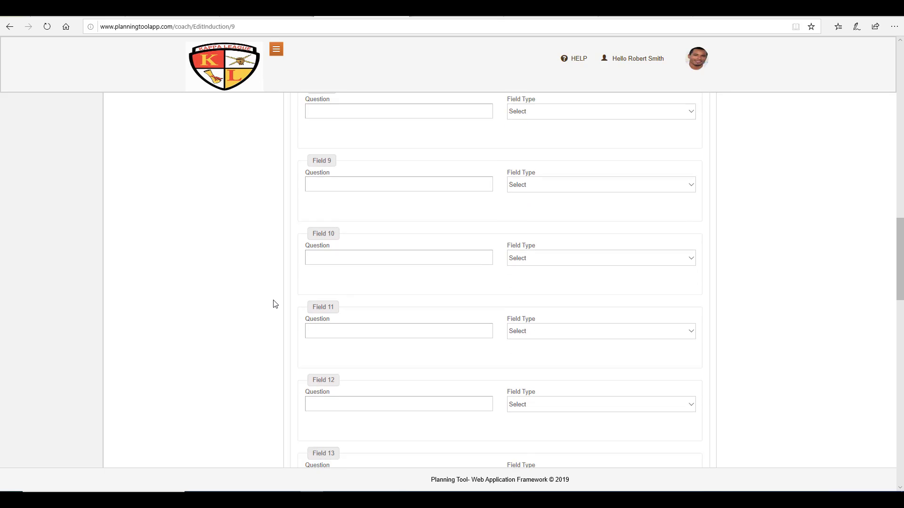
scroll(275, 304, up, 20)
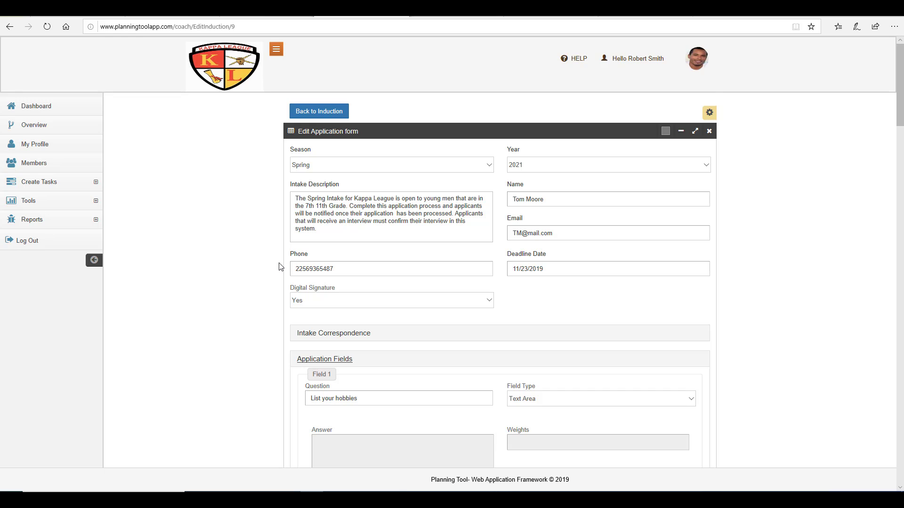
scroll(278, 268, down, 14)
scroll(279, 268, down, 20)
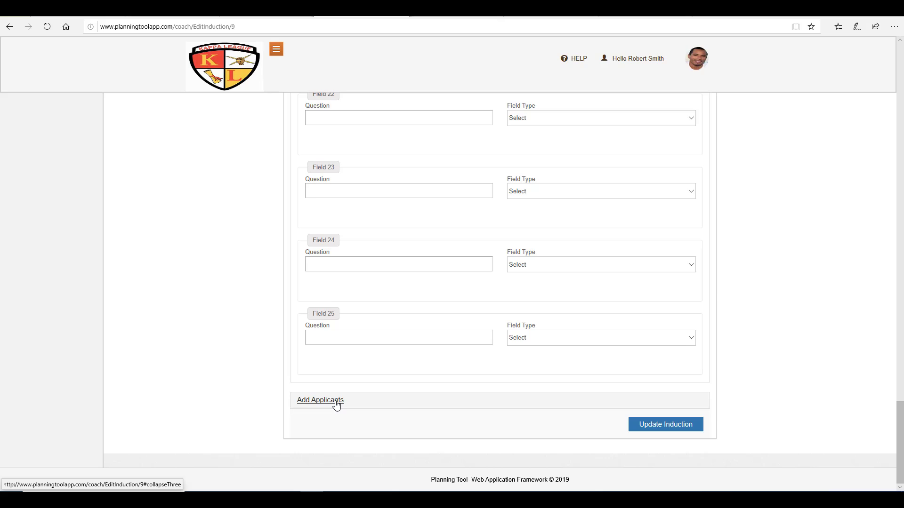
scroll(422, 375, up, 15)
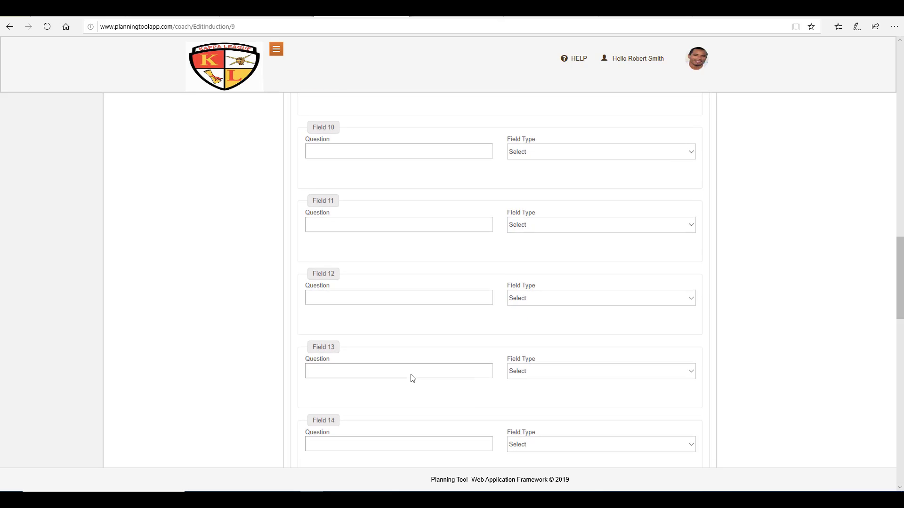
scroll(413, 377, up, 15)
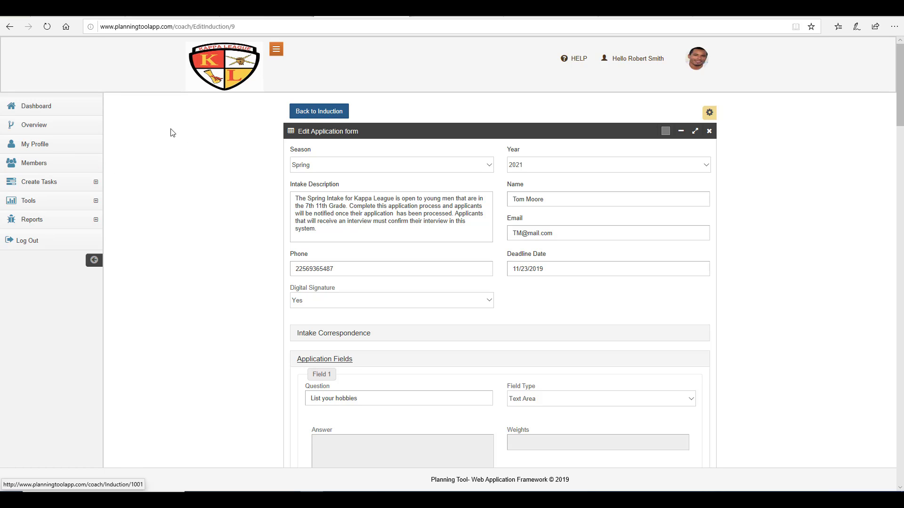
Step: Go to Tools > Membership Intake > Applicants to see the single existing applicant
click(56, 207)
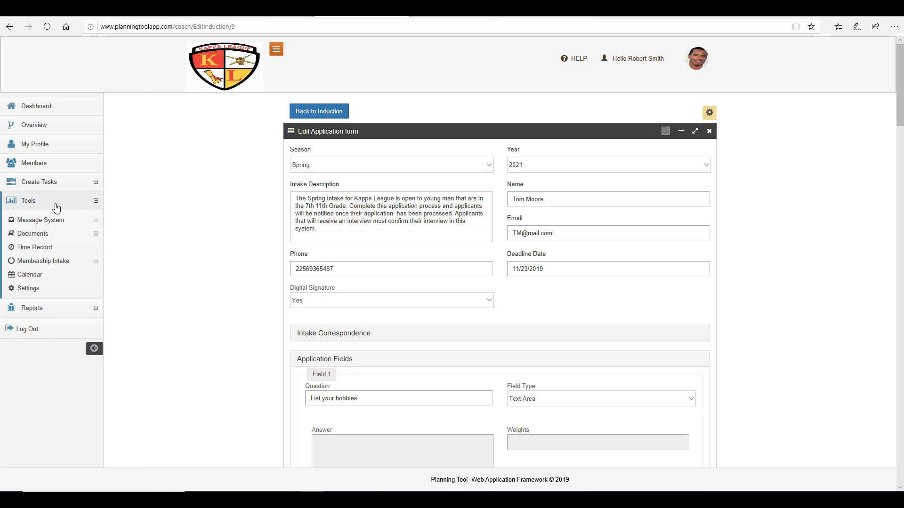
click(47, 262)
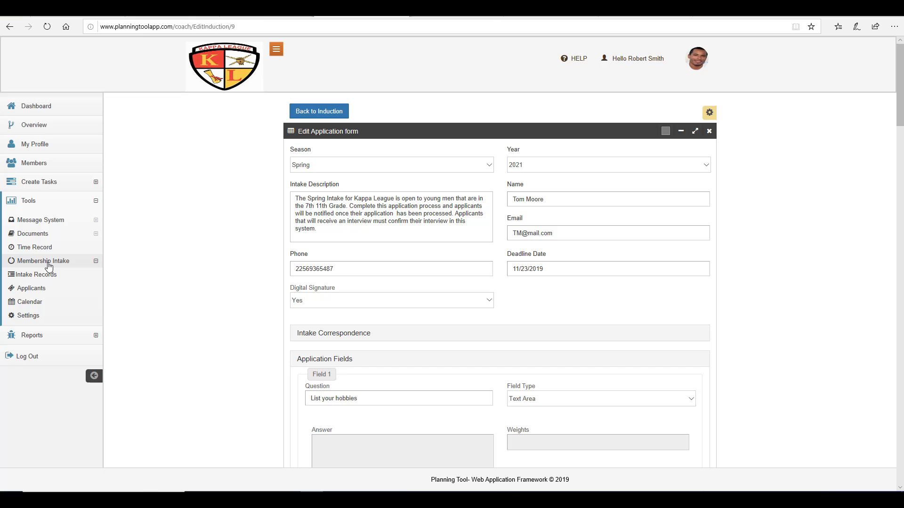
click(37, 289)
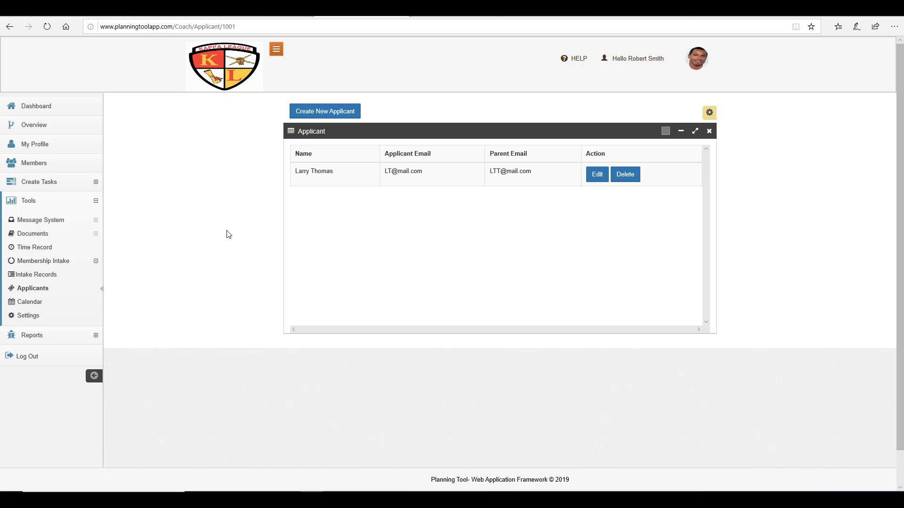
Step: Start a new applicant and enter the applicant's full name
click(332, 113)
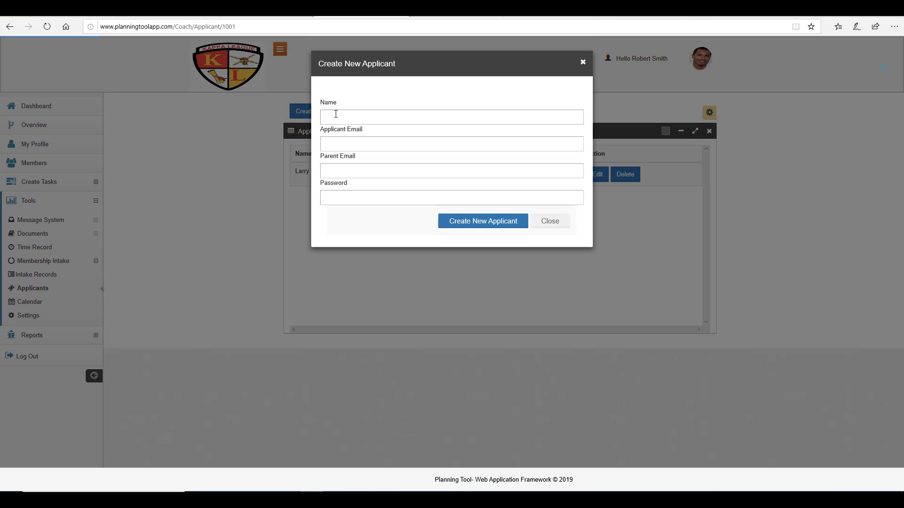
click(344, 145)
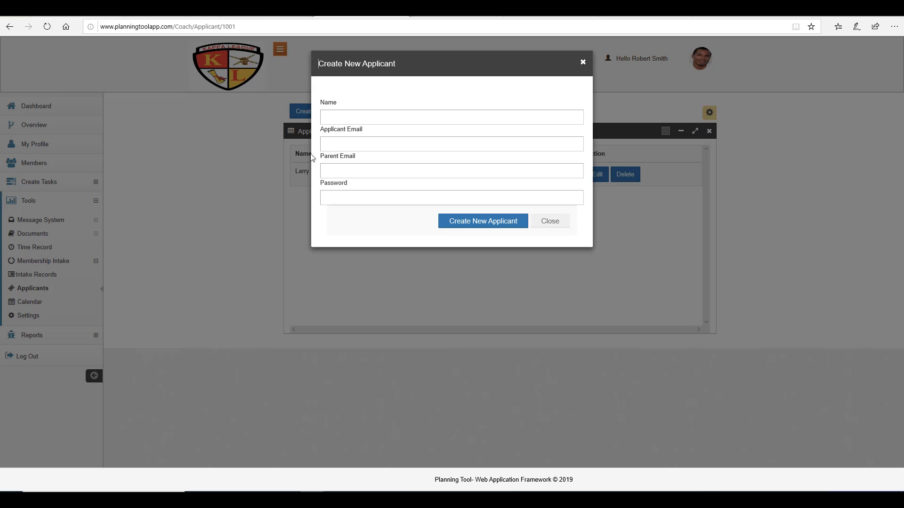
click(416, 113)
click(487, 119)
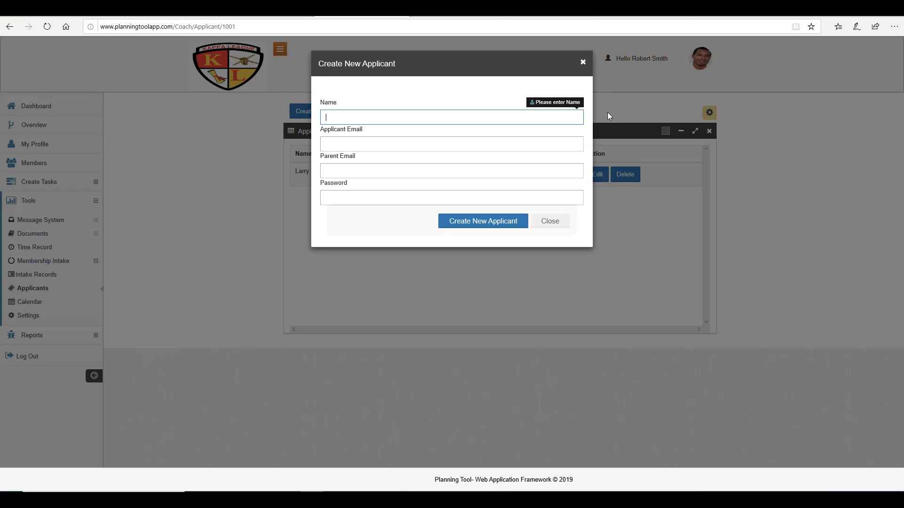
Step: Fill in the applicant and parent e-mail addresses and a password, then save the applicant
key(Tab)
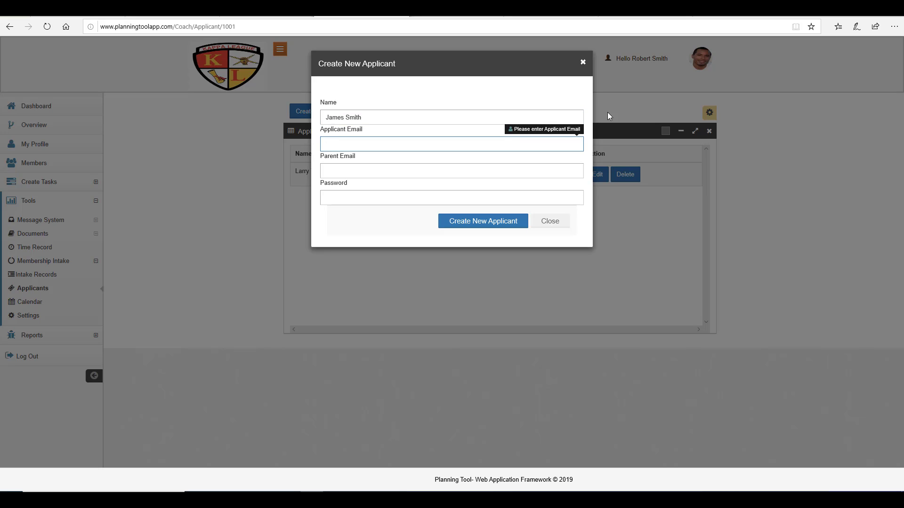
key(Tab)
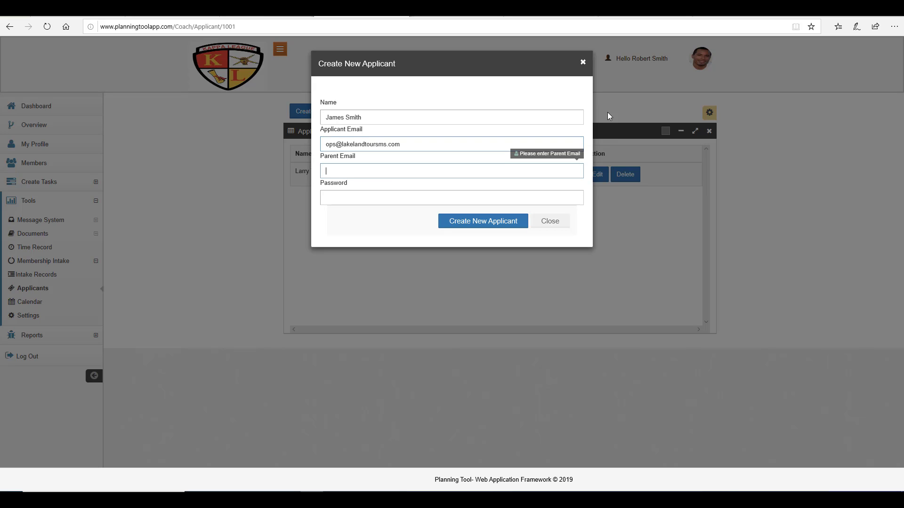
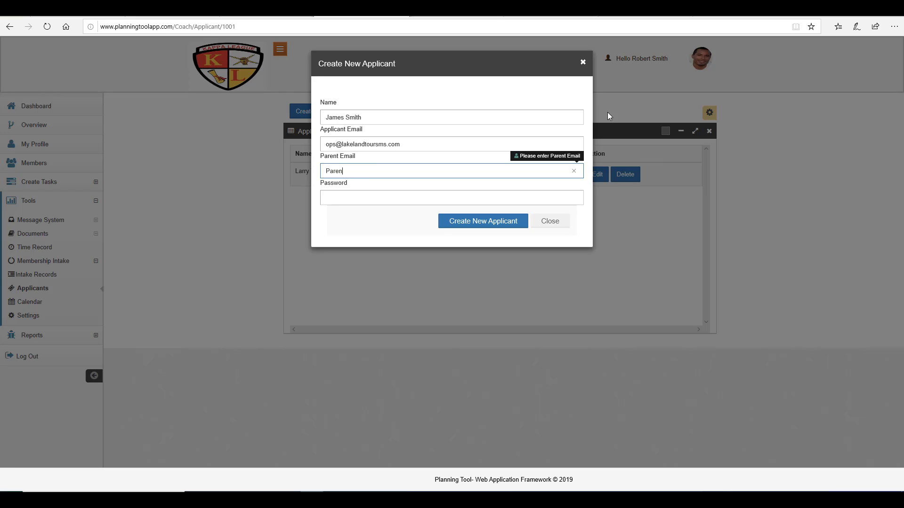
click(438, 196)
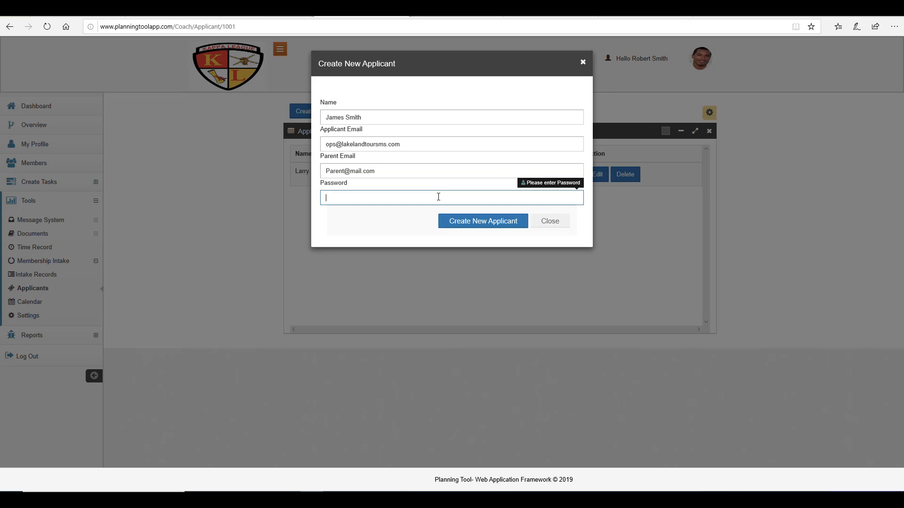
text(•••)
click(490, 229)
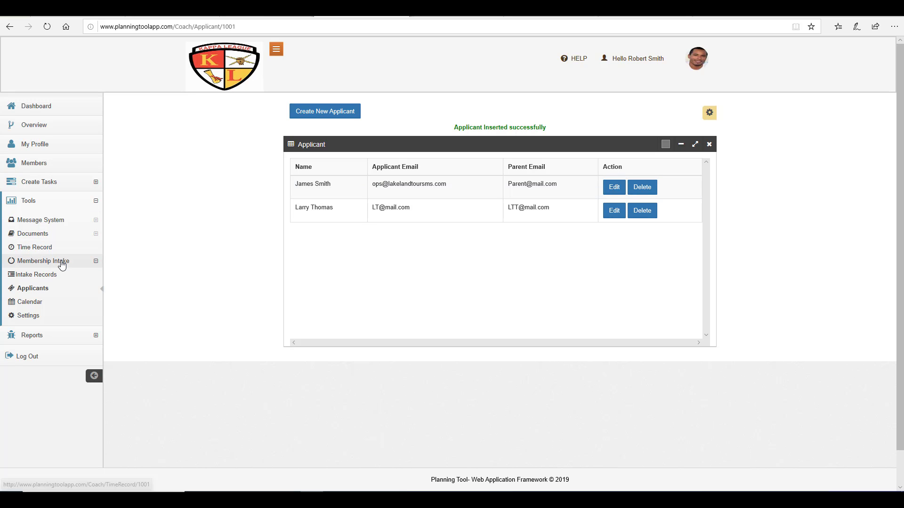
Step: Edit the Spring 2021 intake from Intake Records and expand its Add Applicants section
click(48, 276)
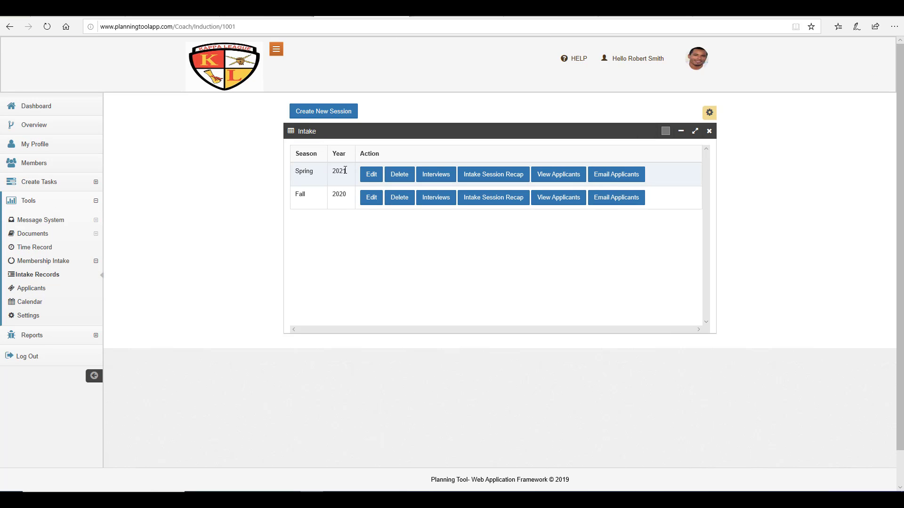
click(369, 181)
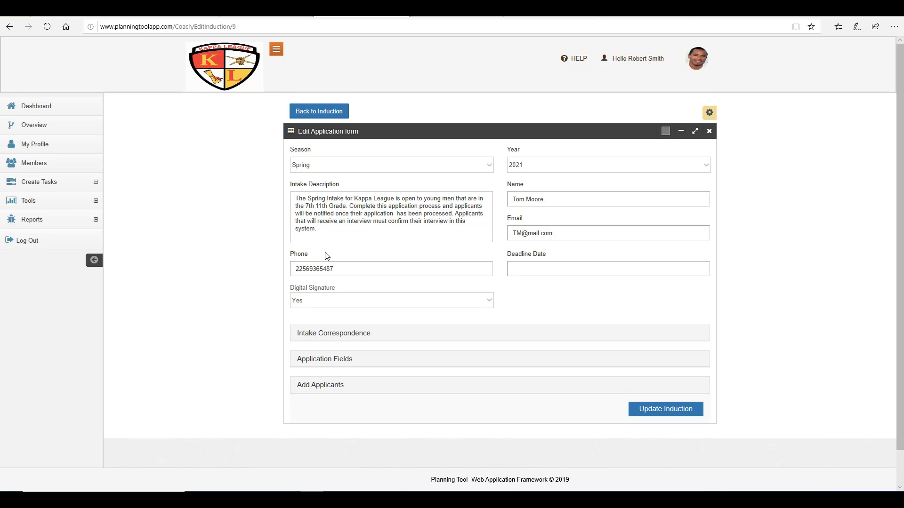
scroll(328, 257, down, 1)
click(329, 349)
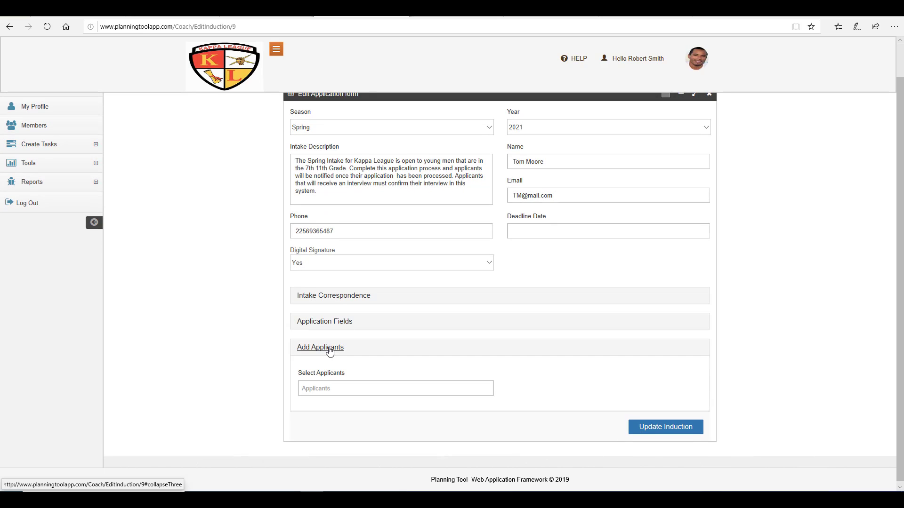
scroll(240, 332, down, 1)
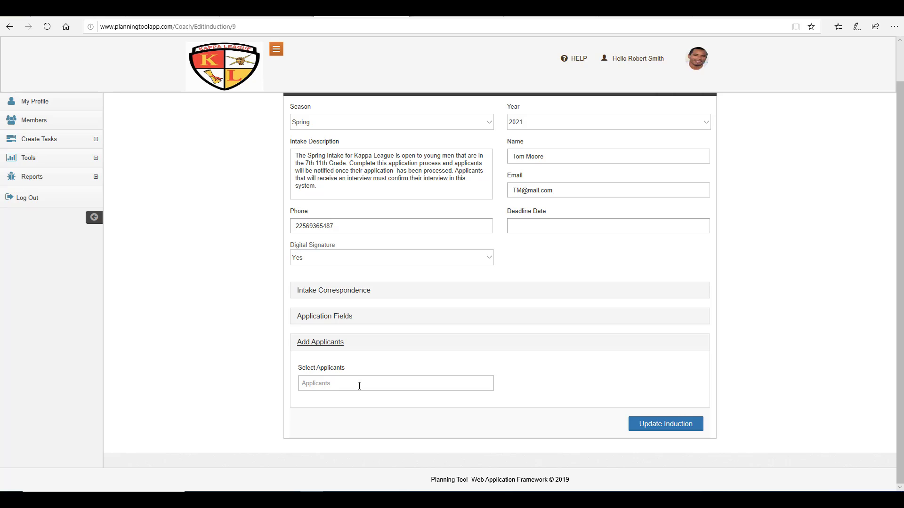
Step: Select both the existing and the newly created applicant in Select Applicants
click(360, 386)
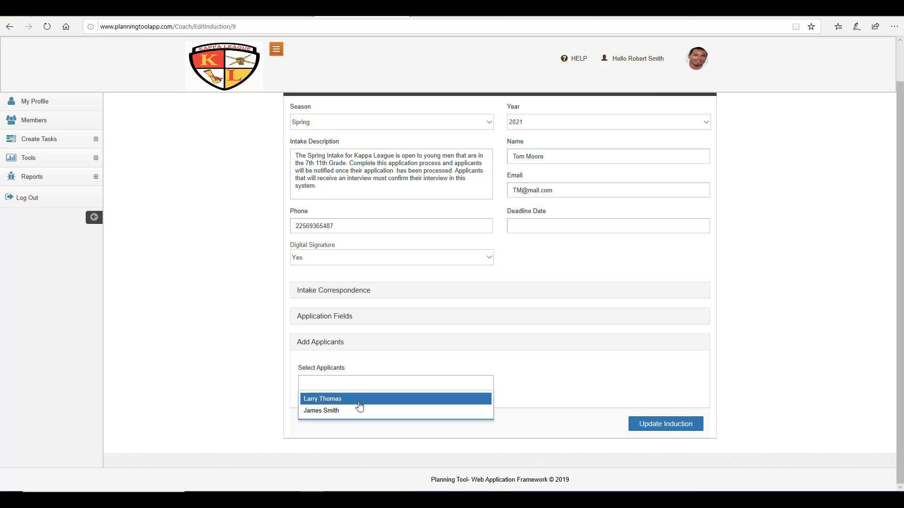
click(360, 400)
click(376, 400)
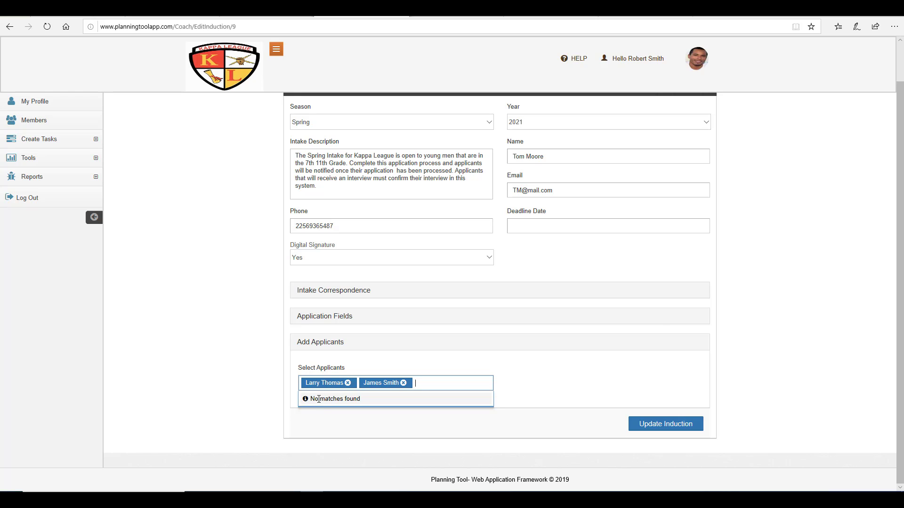
click(347, 383)
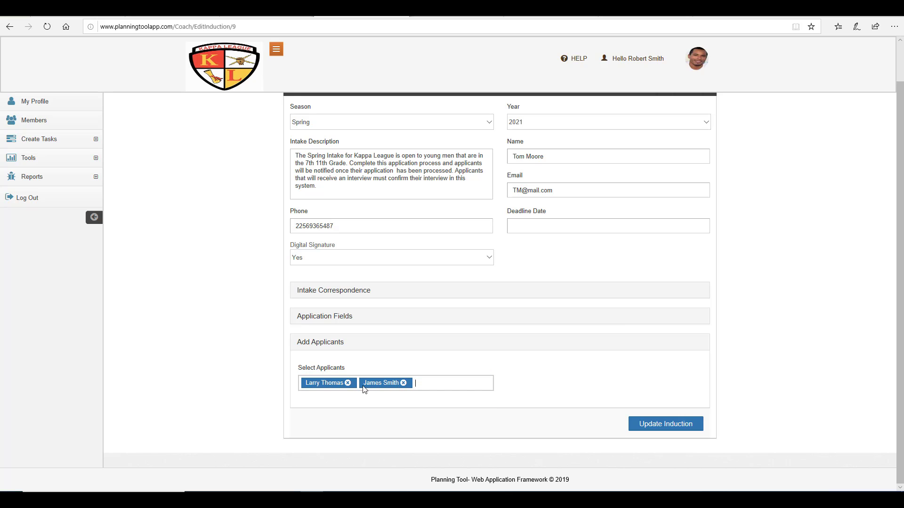
click(348, 383)
Step: Copy the Applicant URL from the Membership Application Portal welcome e-mail
click(347, 383)
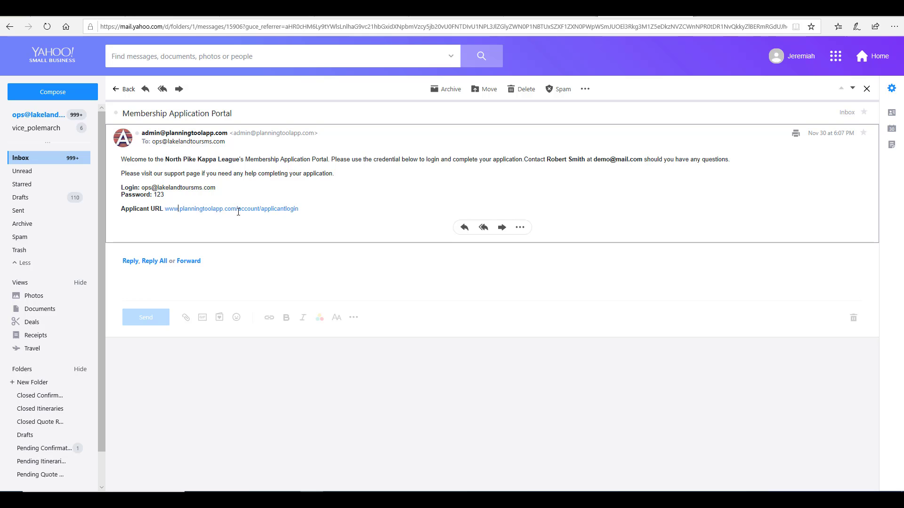
drag(305, 211, 166, 208)
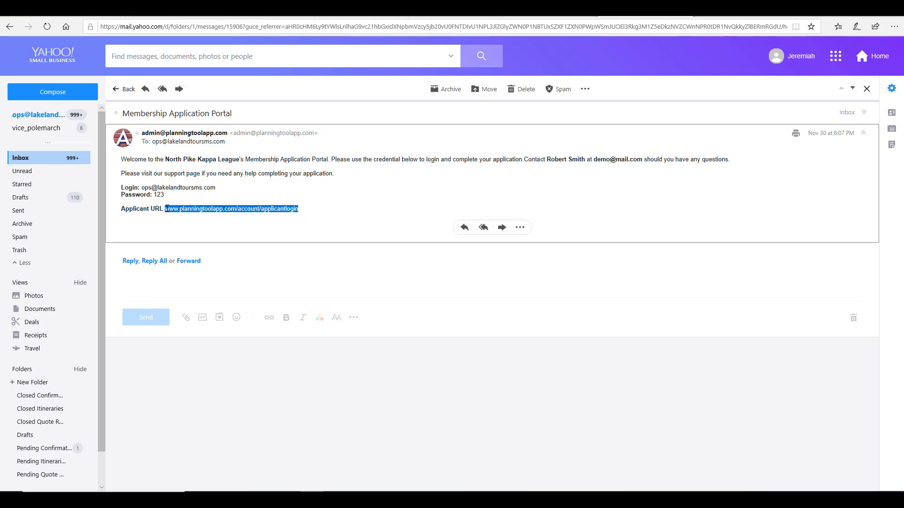
right_click(191, 208)
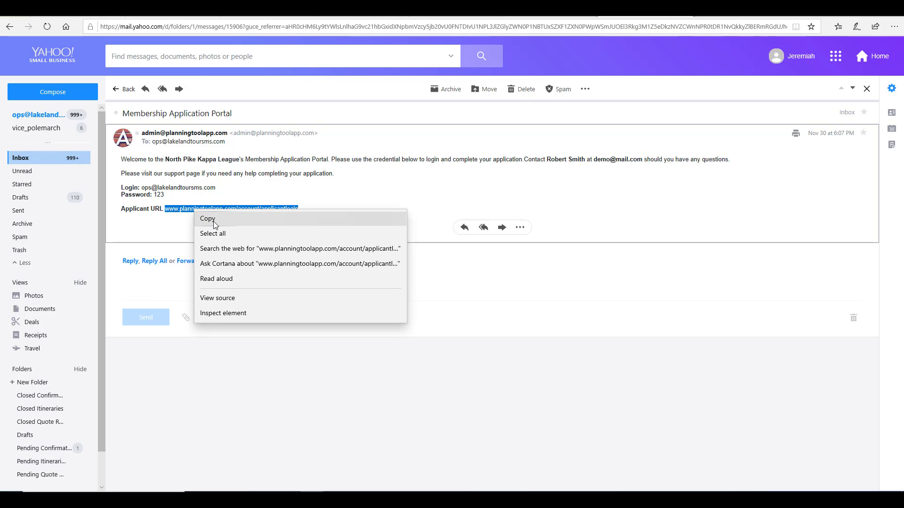
click(218, 224)
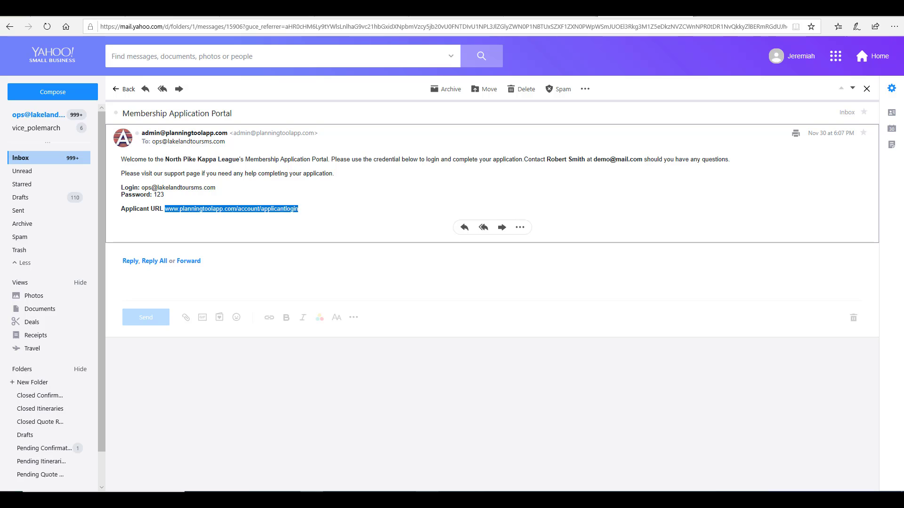
mouse_move(426, 499)
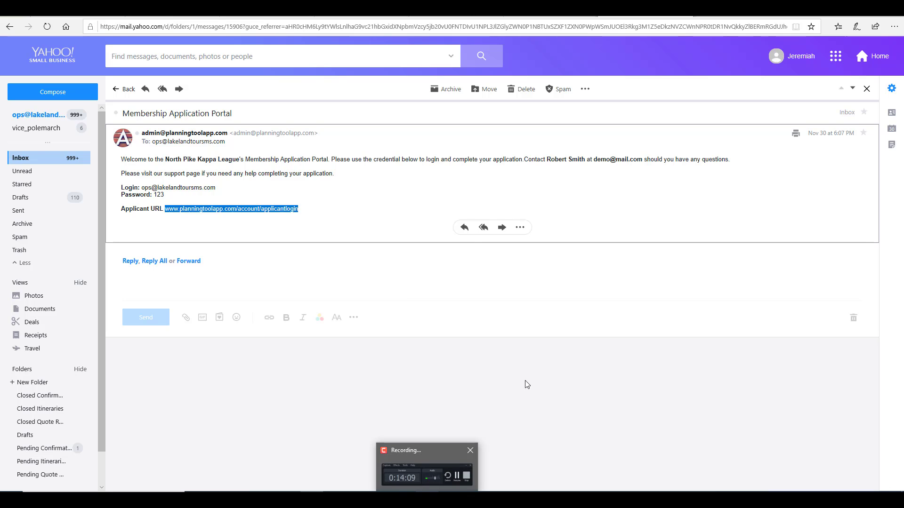
Step: Load the copied applicant login URL in a new Chrome tab
click(701, 8)
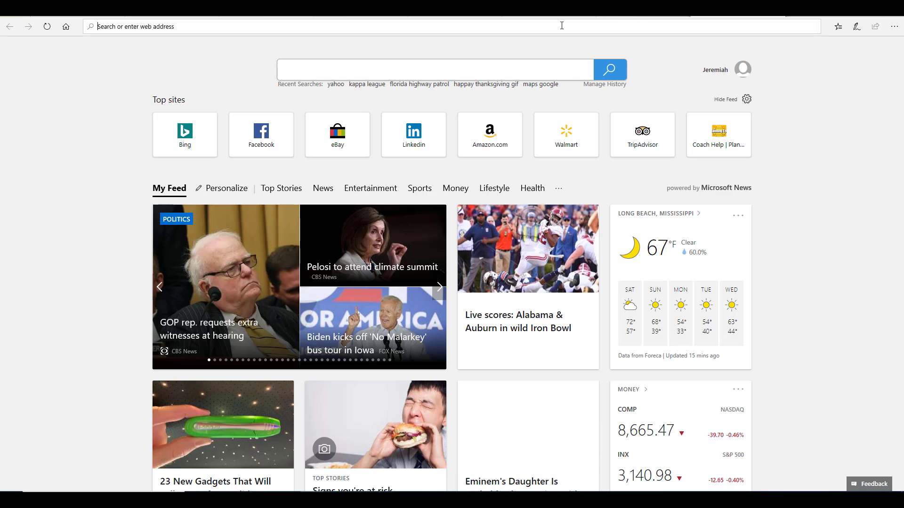
key(ctrl+v)
key(Return)
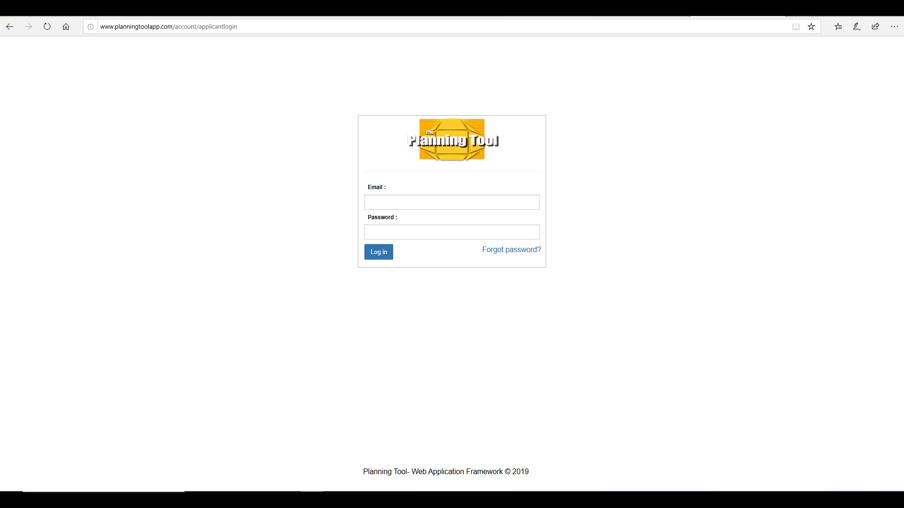
click(426, 500)
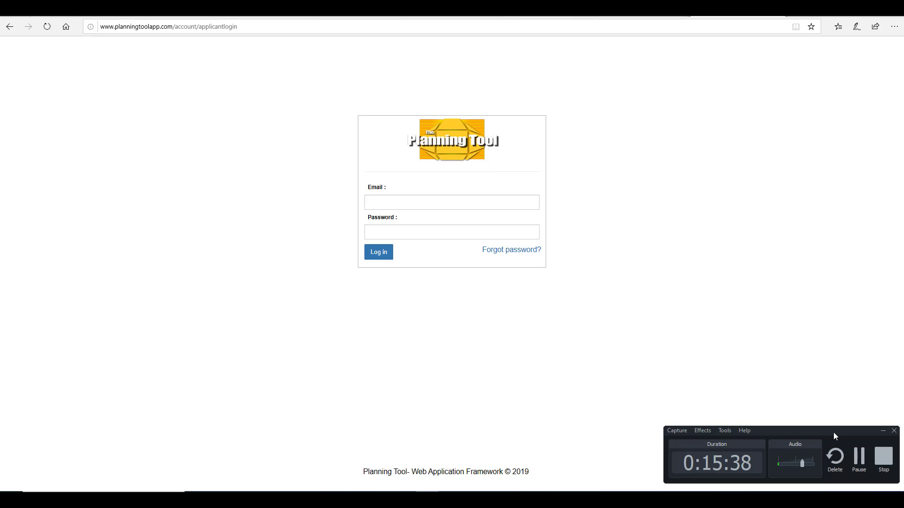
click(859, 456)
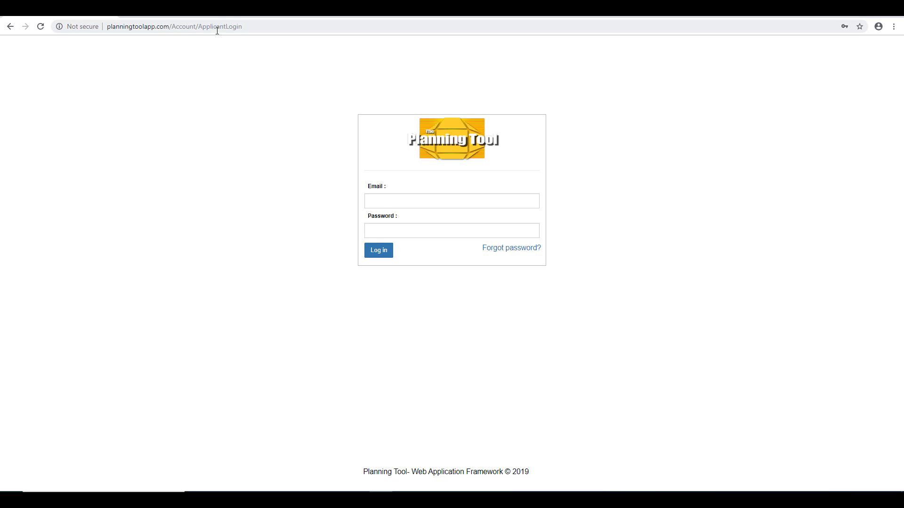
Step: Log in to the applicant portal with the applicant's e-mail and password
click(416, 202)
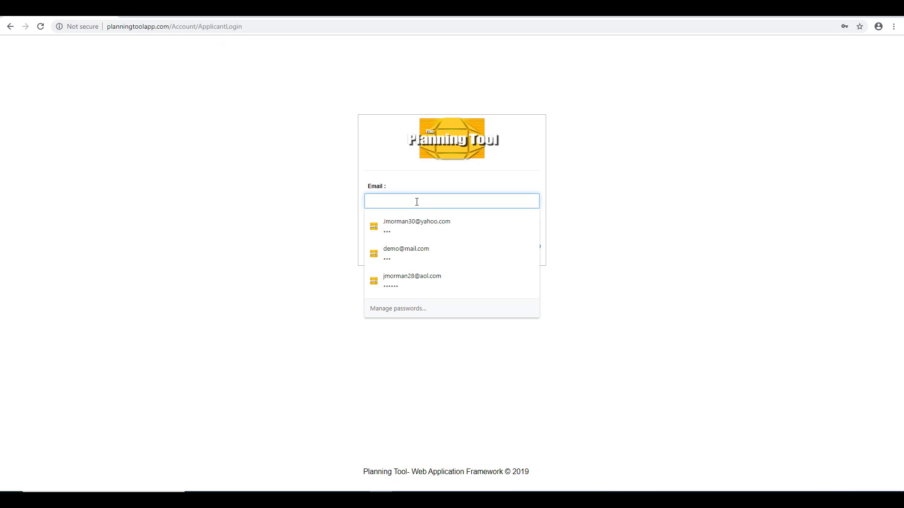
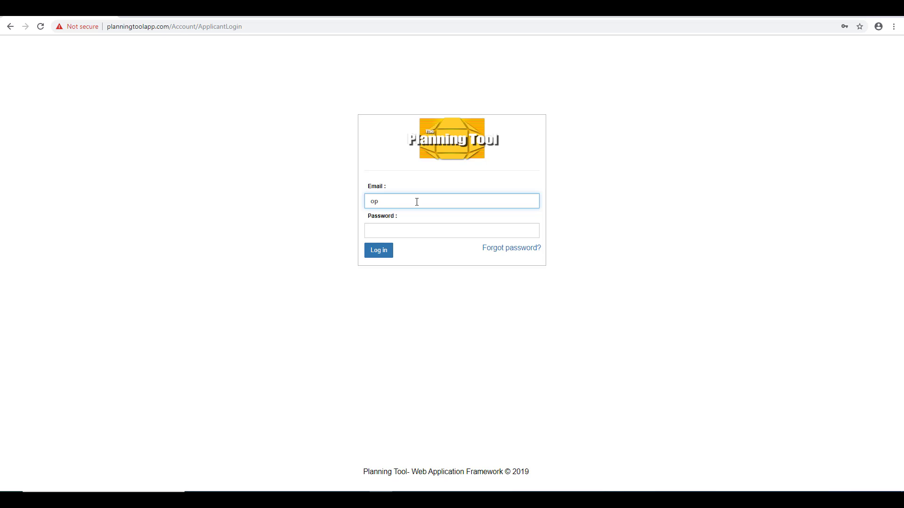
click(416, 231)
text(***)
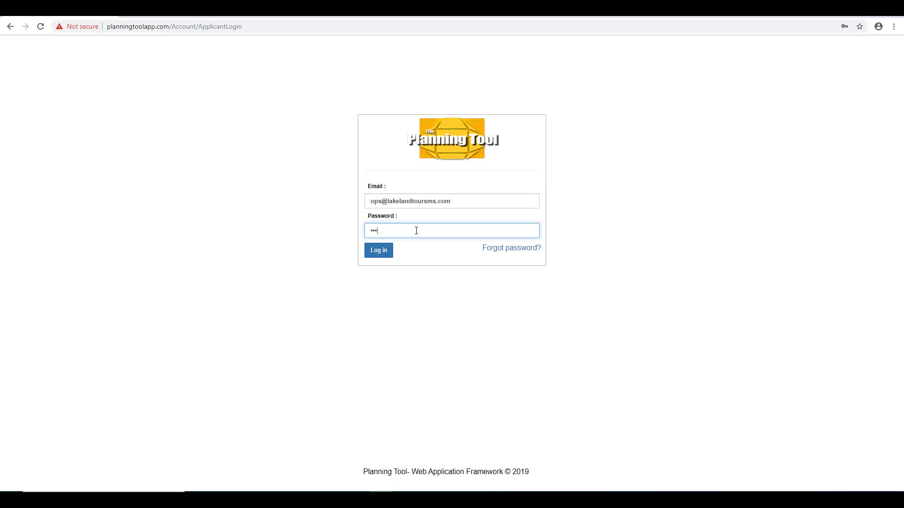
click(383, 254)
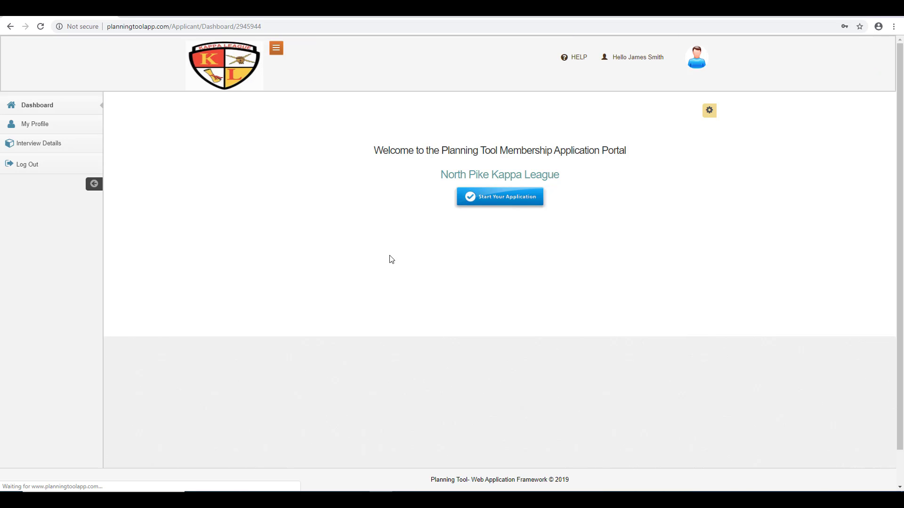
Step: Decline saving the password, then Start Your Application and check the prefilled name and parent e-mail
click(843, 106)
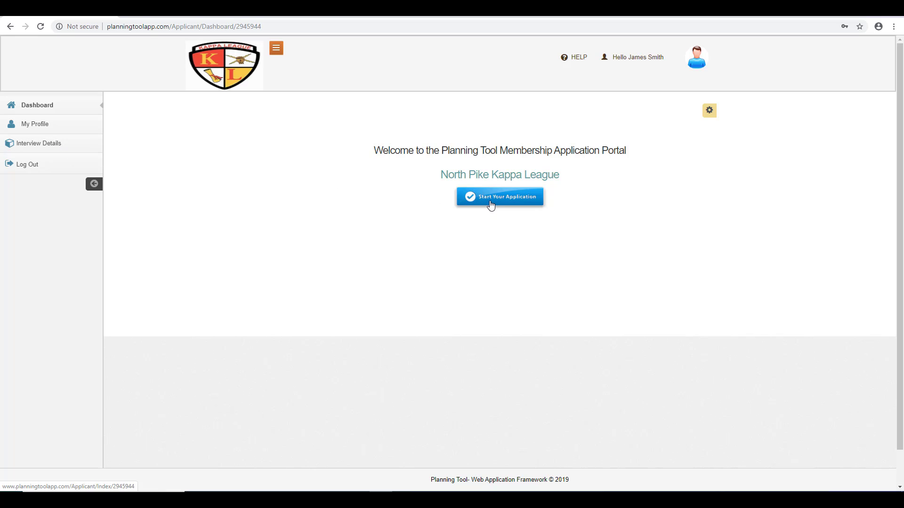
click(493, 198)
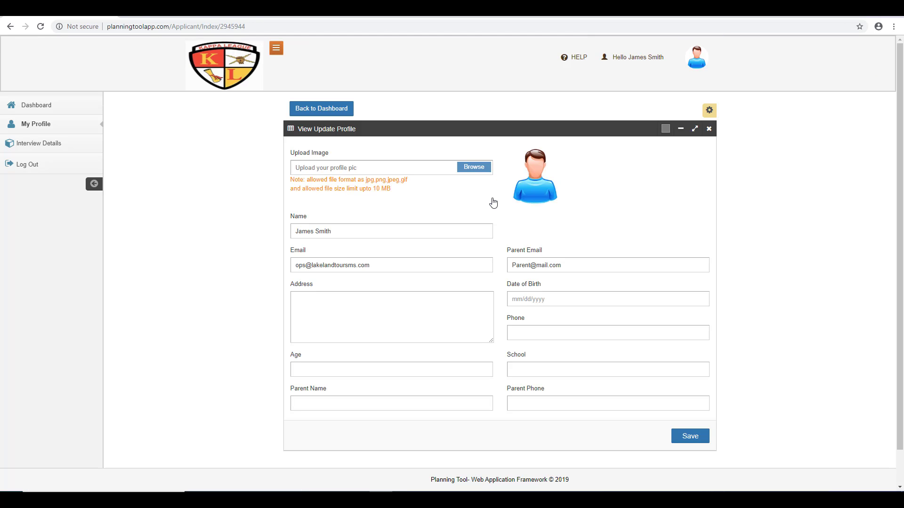
scroll(493, 203, down, 1)
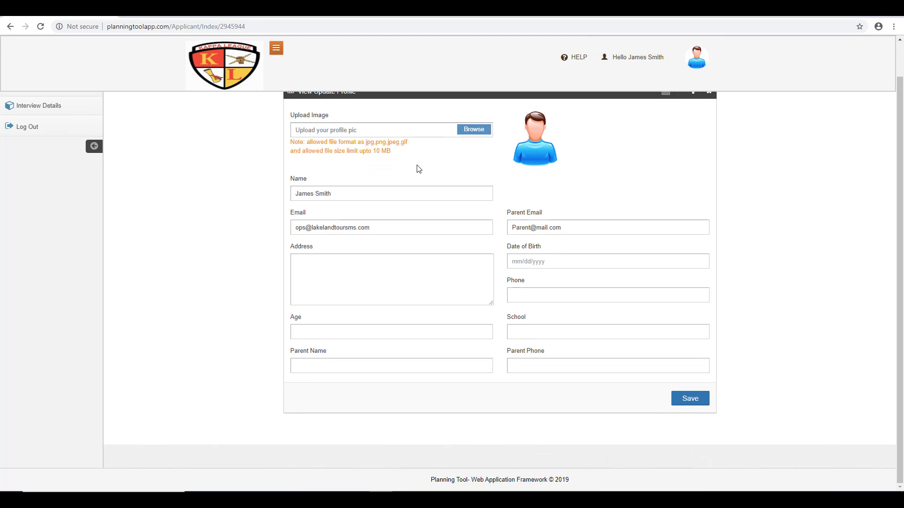
scroll(418, 168, up, 1)
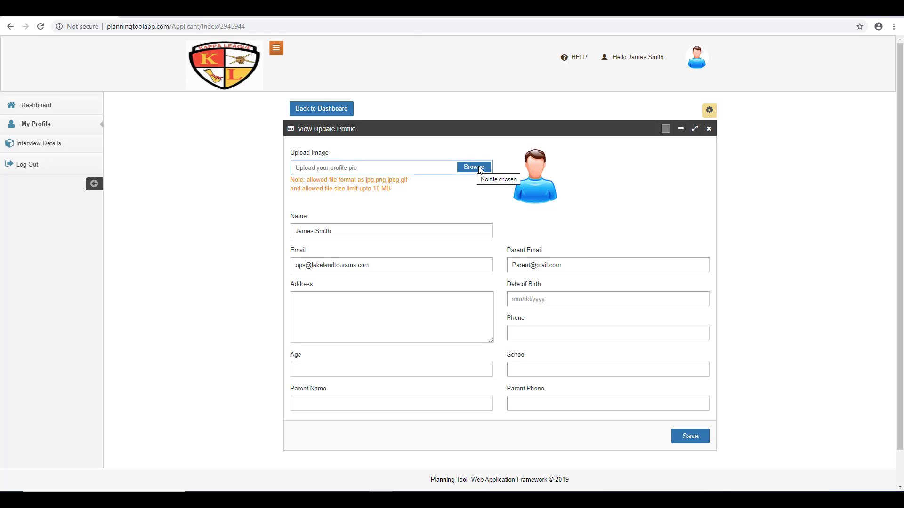
click(341, 236)
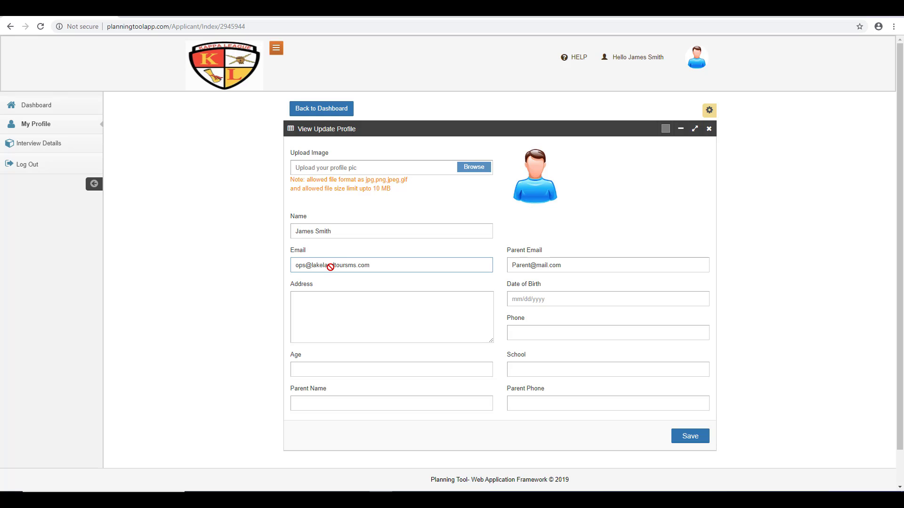
click(553, 264)
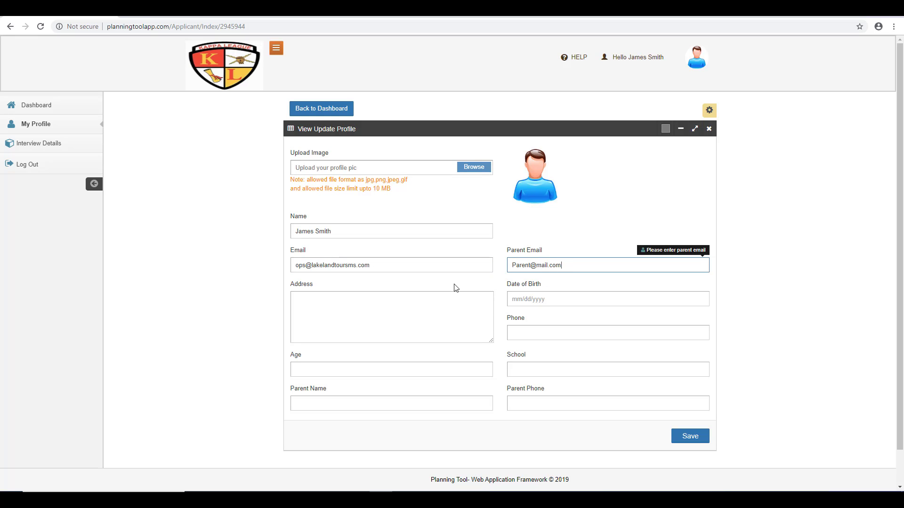
scroll(455, 285, down, 1)
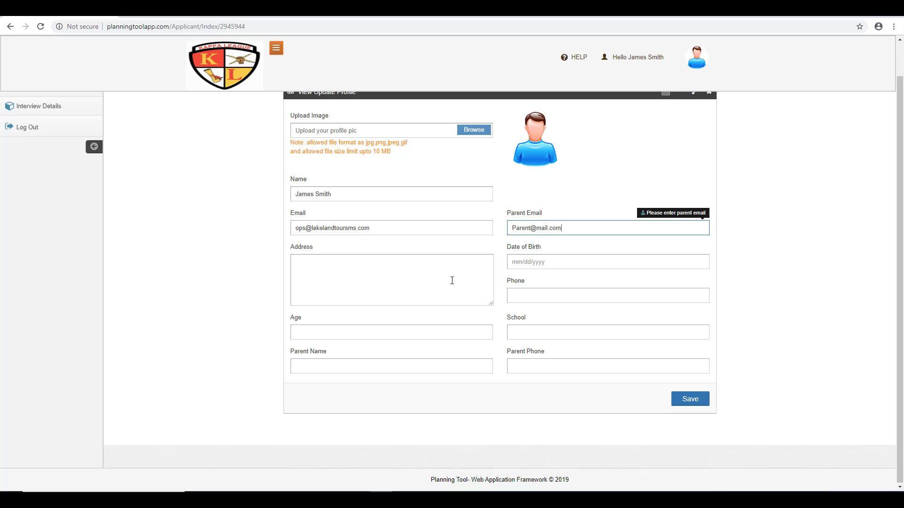
Step: Enter the applicant's home address and pick 11/11/1999 as the date of birth
click(401, 266)
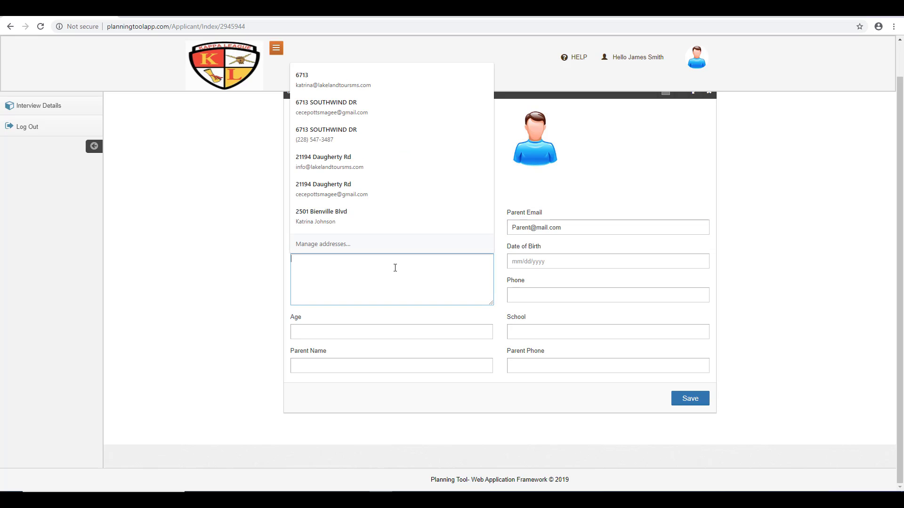
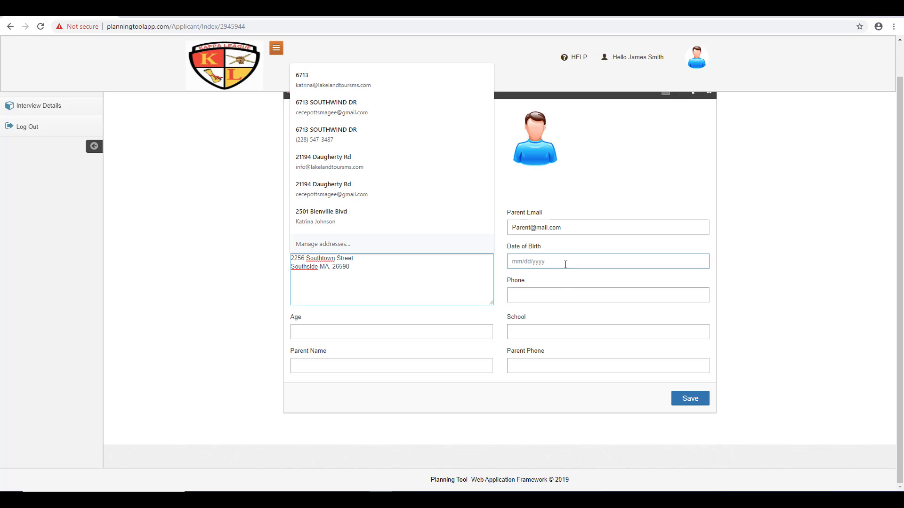
click(565, 265)
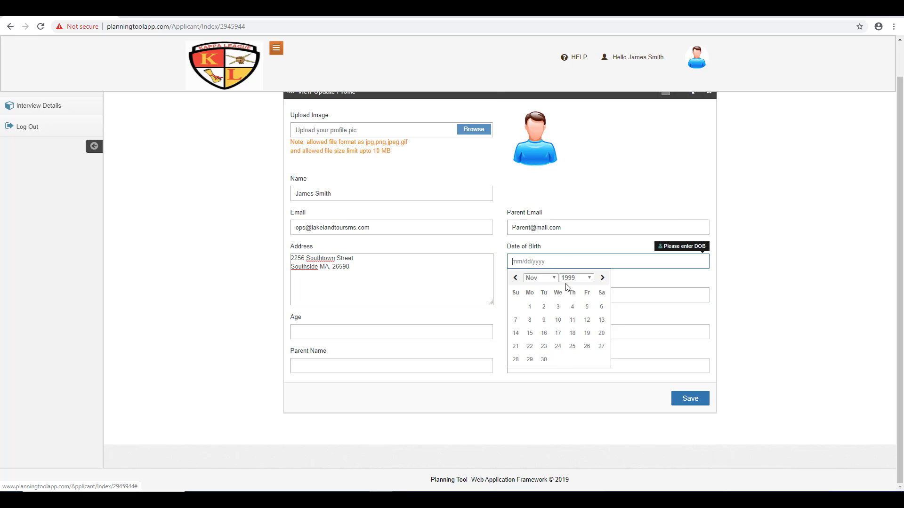
click(573, 320)
Step: Fill in the applicant's phone number, age 14 and school South High School
click(530, 295)
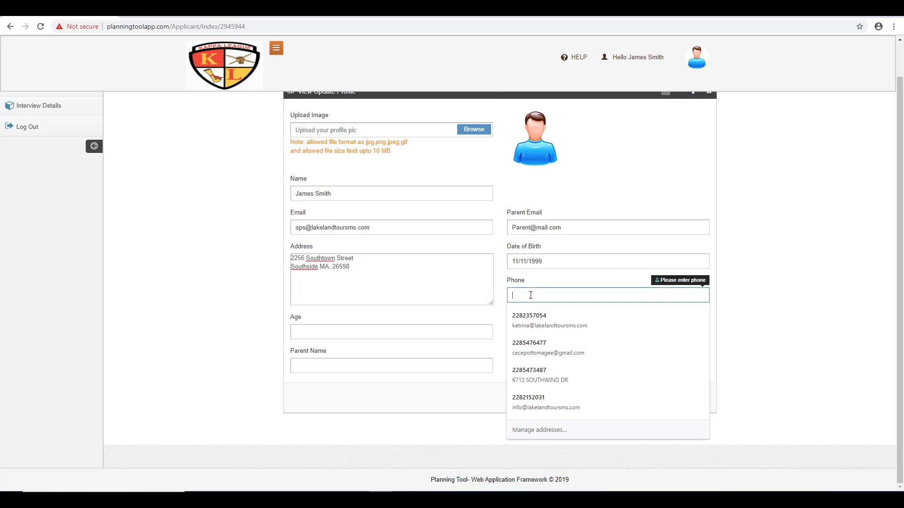
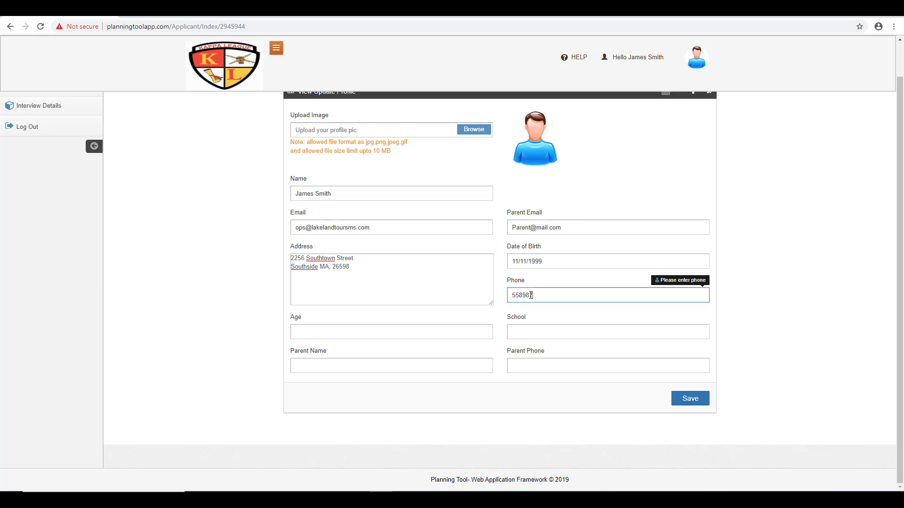
click(401, 335)
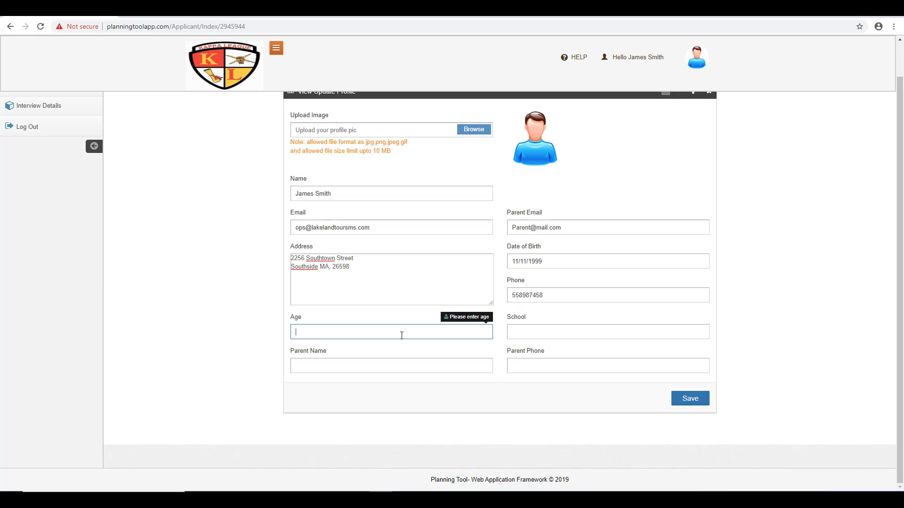
click(544, 333)
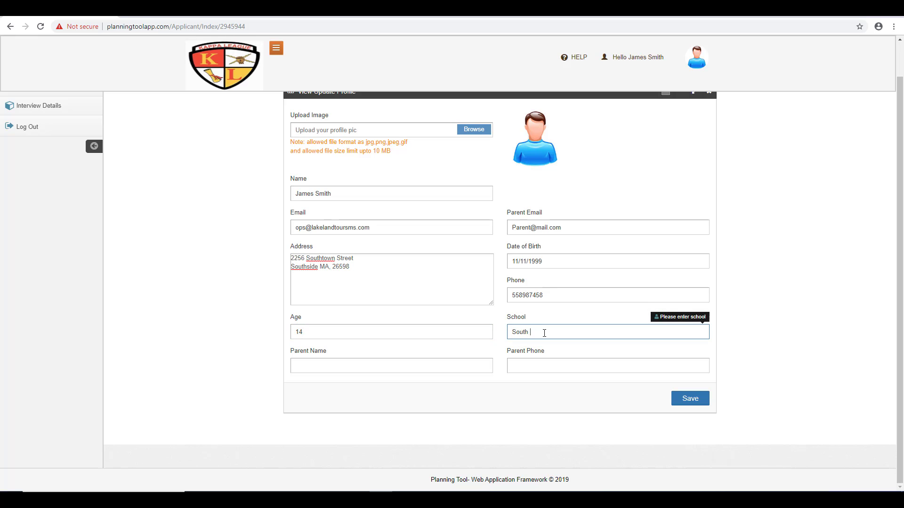
text(South High School)
Step: Enter the parent's name and phone number, then review the completed profile
click(413, 366)
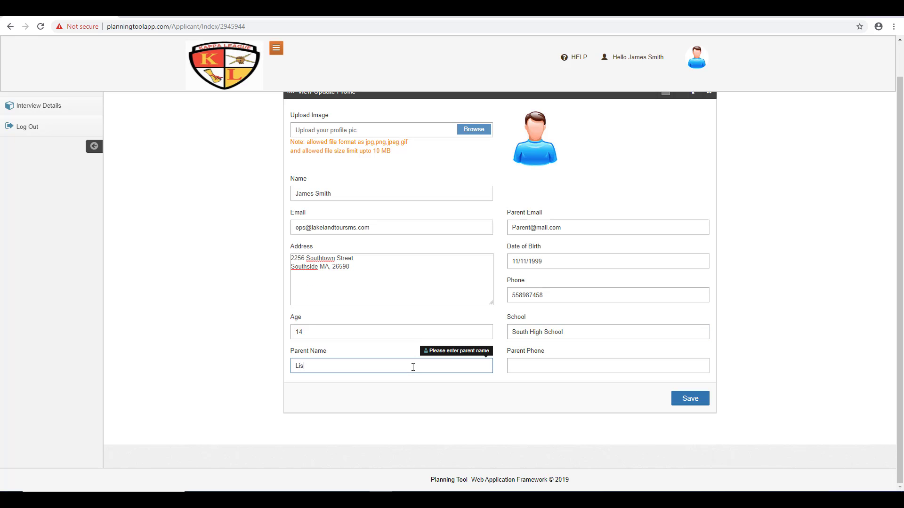
click(582, 368)
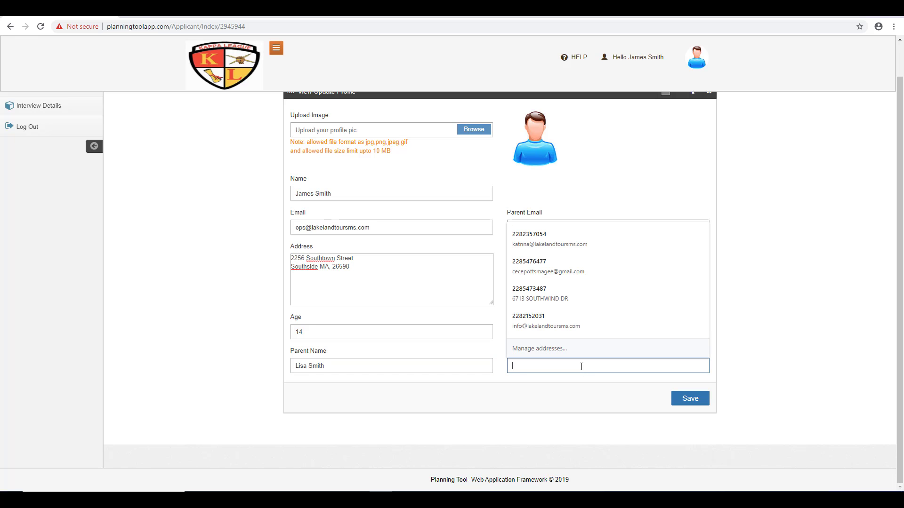
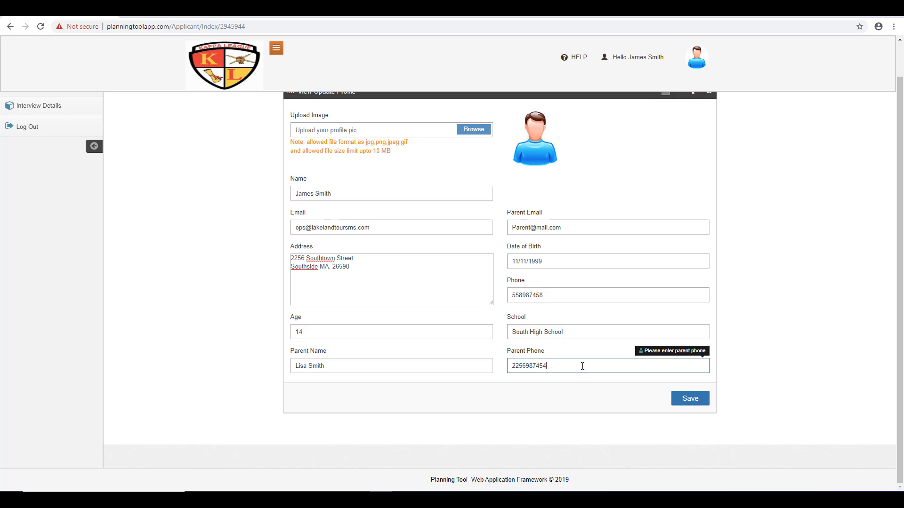
scroll(420, 408, up, 1)
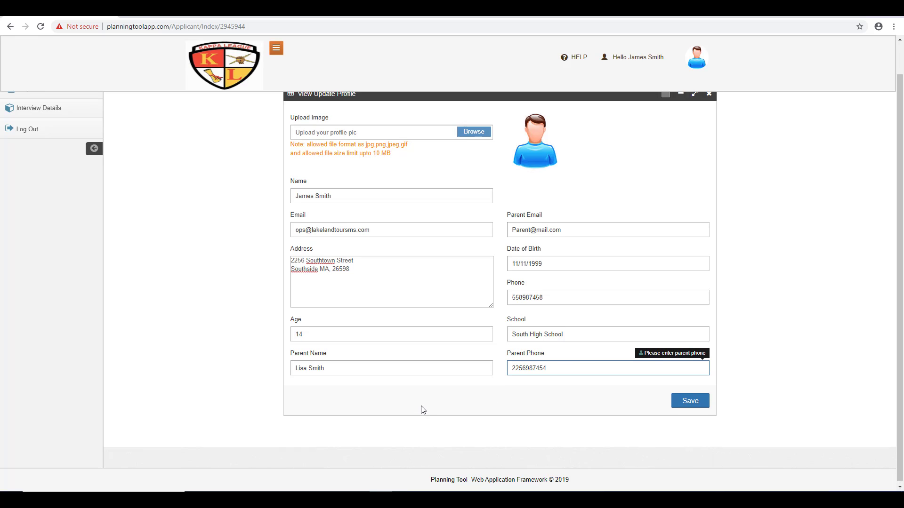
scroll(422, 408, down, 1)
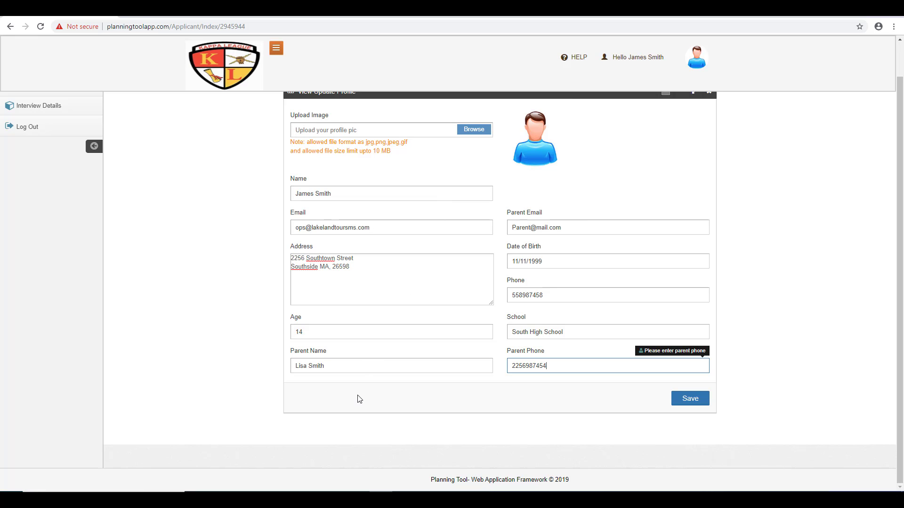
scroll(366, 361, up, 2)
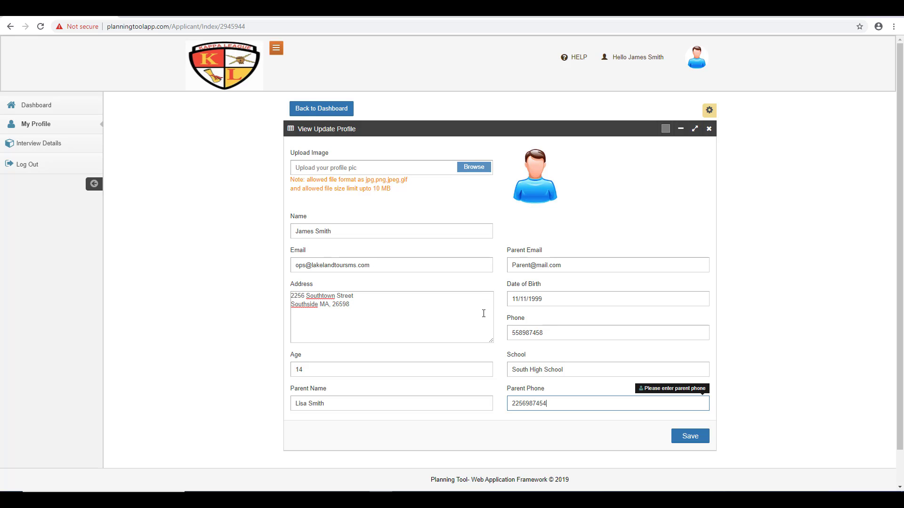
scroll(381, 374, down, 1)
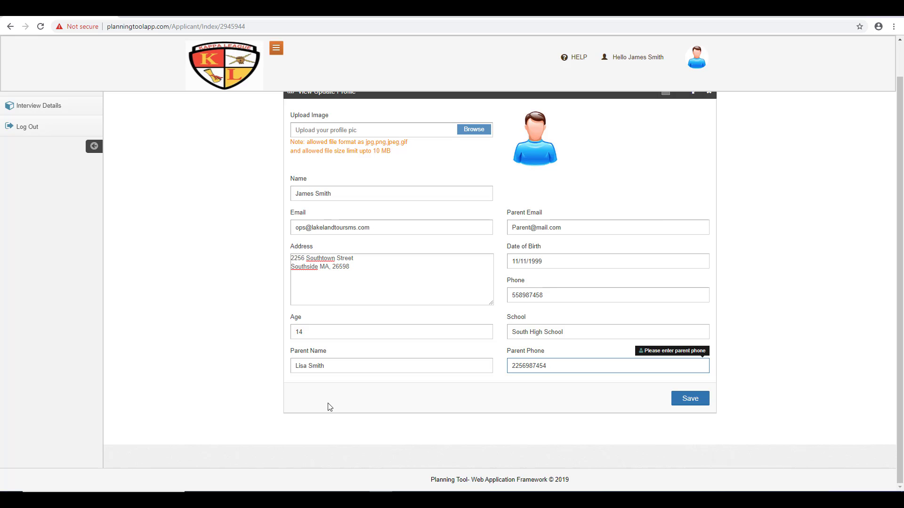
scroll(339, 396, up, 1)
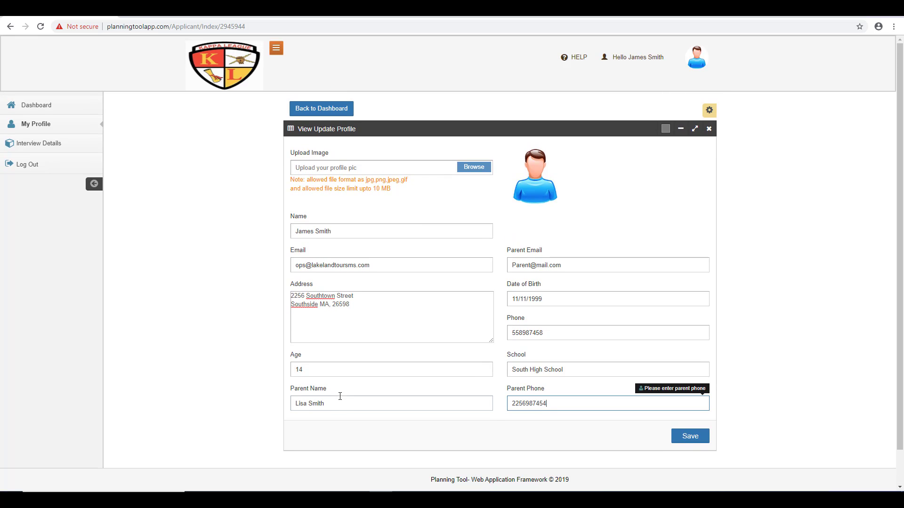
Step: Choose the applicant's profile picture in the file dialog and save the profile with the photo
click(343, 397)
click(485, 170)
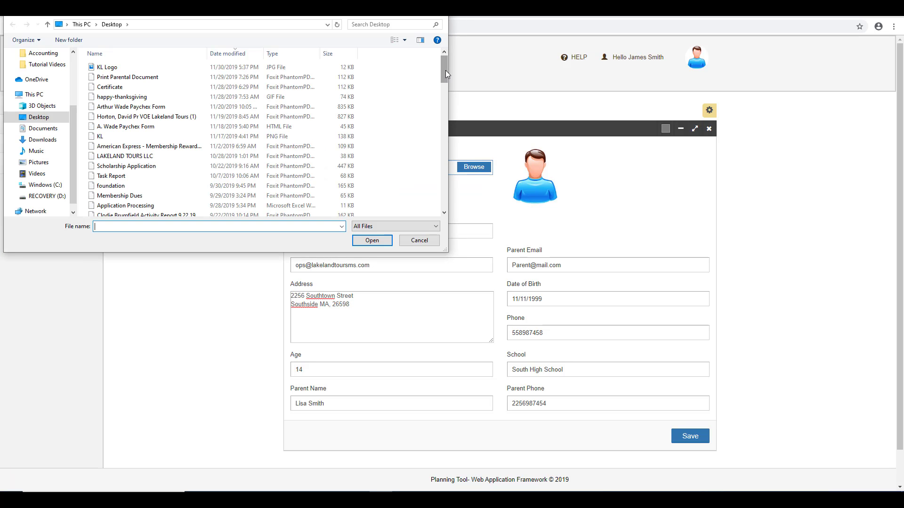
drag(446, 69, 445, 168)
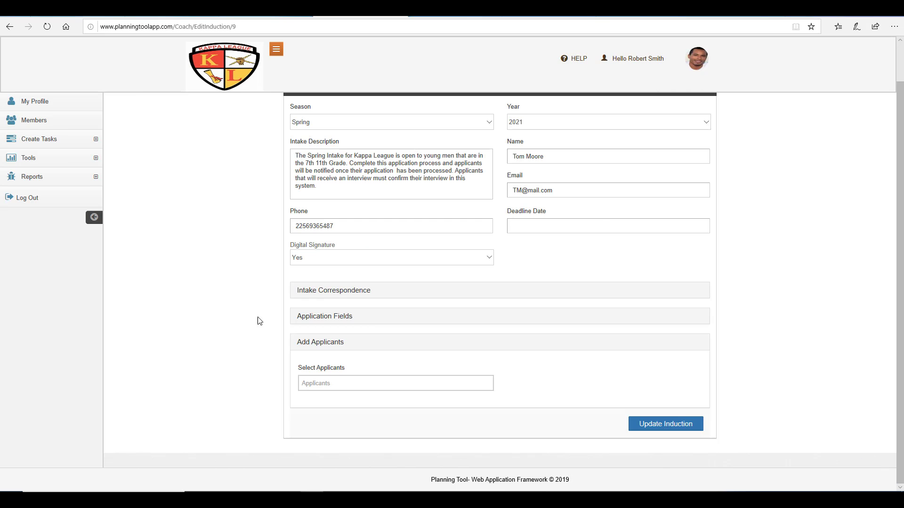
Step: Collapse the applicant selection section and return to the Intake session list
scroll(258, 321, up, 1)
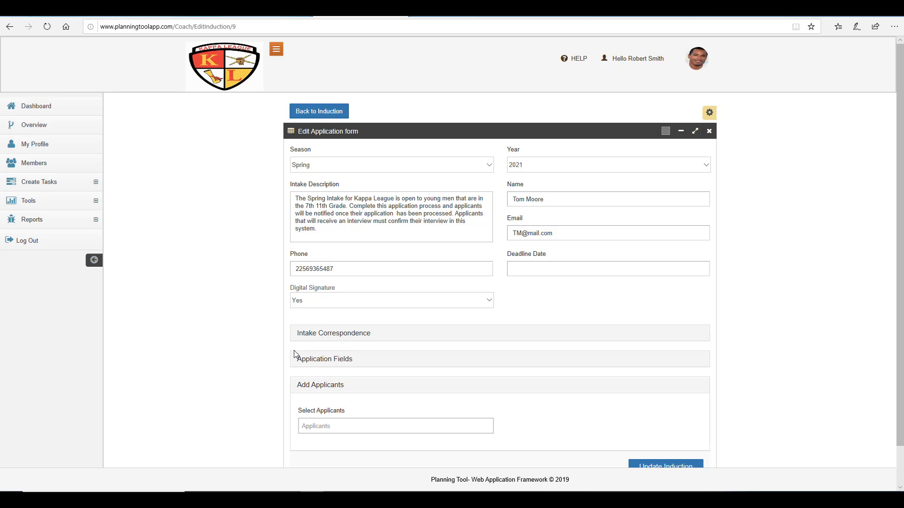
scroll(286, 353, down, 1)
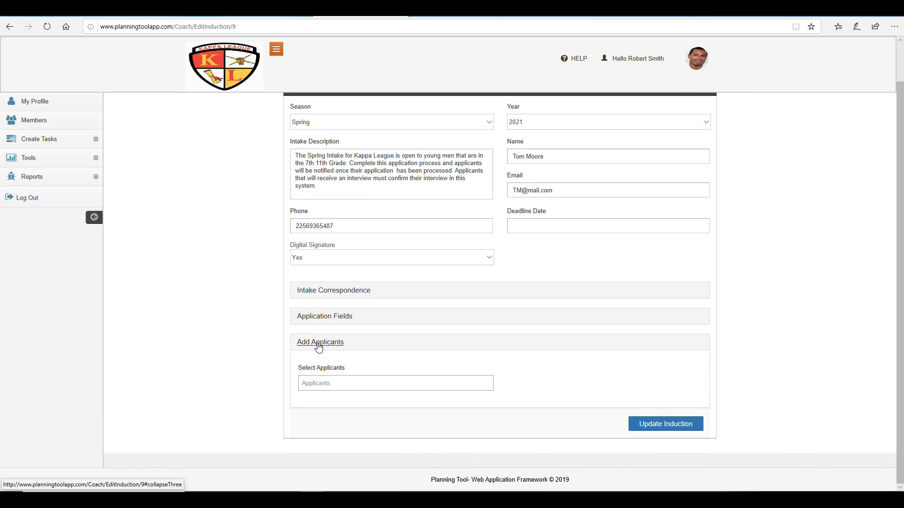
click(322, 344)
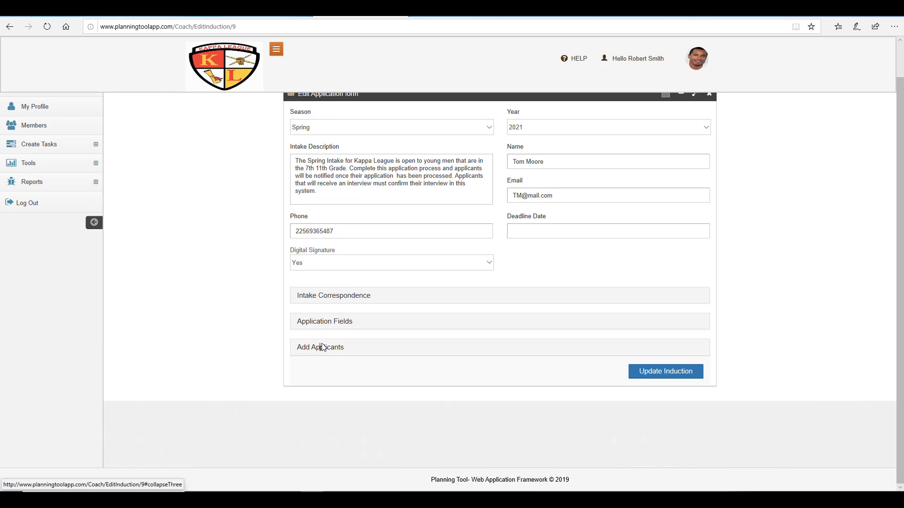
scroll(276, 337, up, 1)
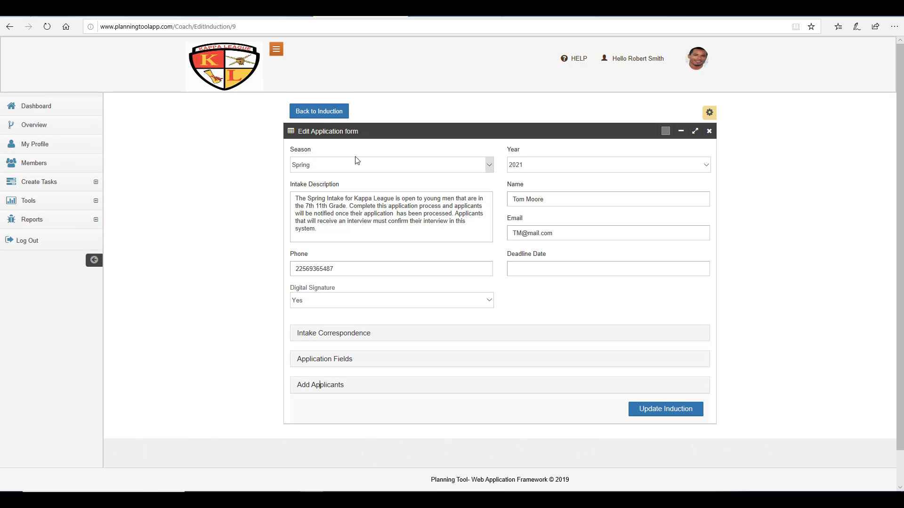
click(329, 112)
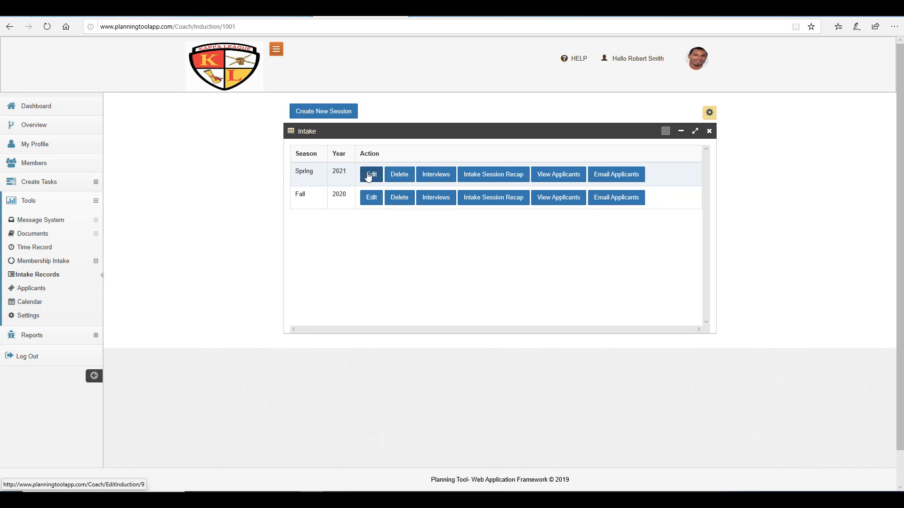
Step: Add the applicant to the Spring 2021 intake via Add Applicants and save with Update Induction
click(368, 174)
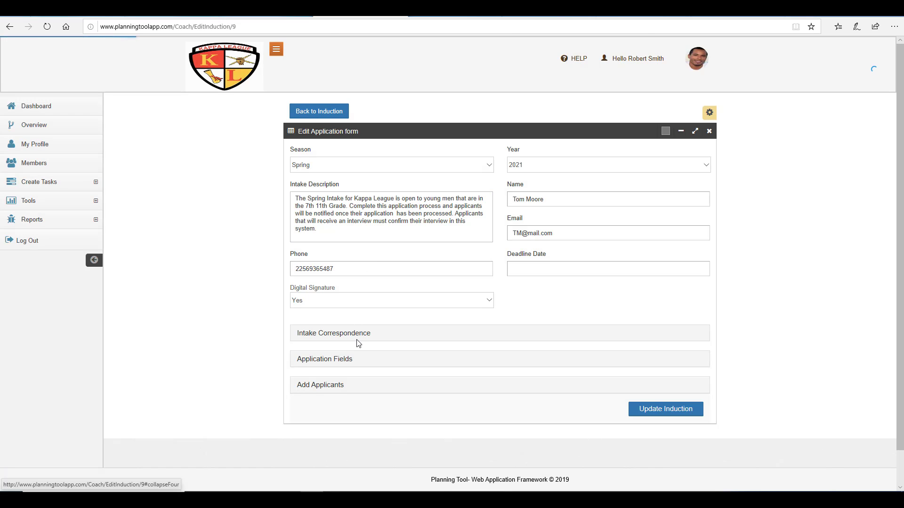
click(328, 391)
scroll(328, 391, down, 1)
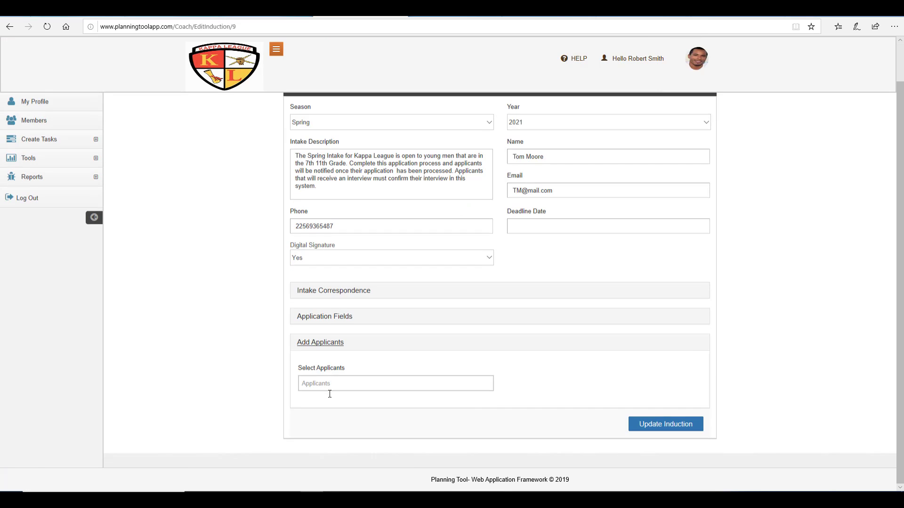
click(329, 381)
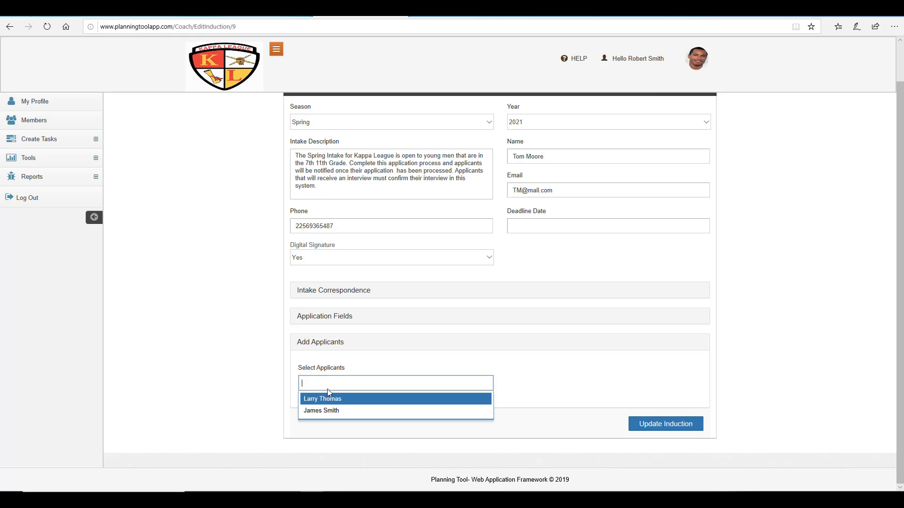
click(331, 412)
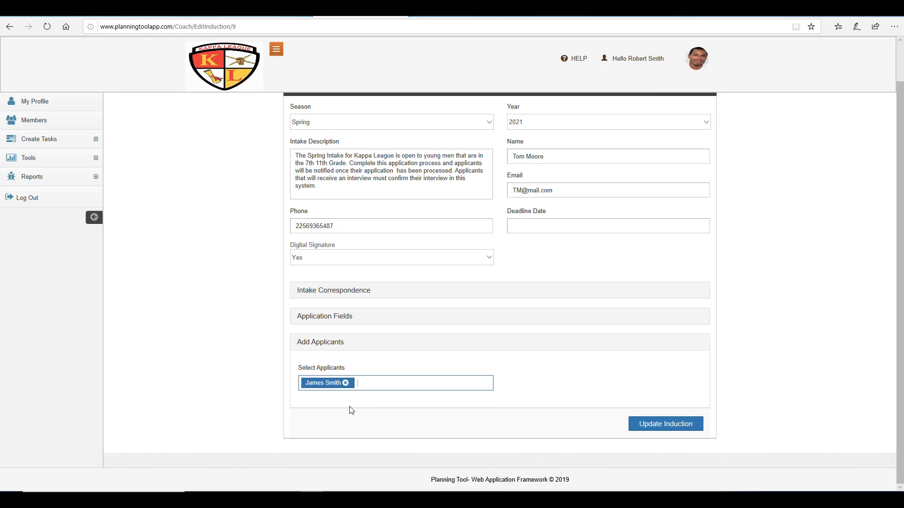
click(667, 429)
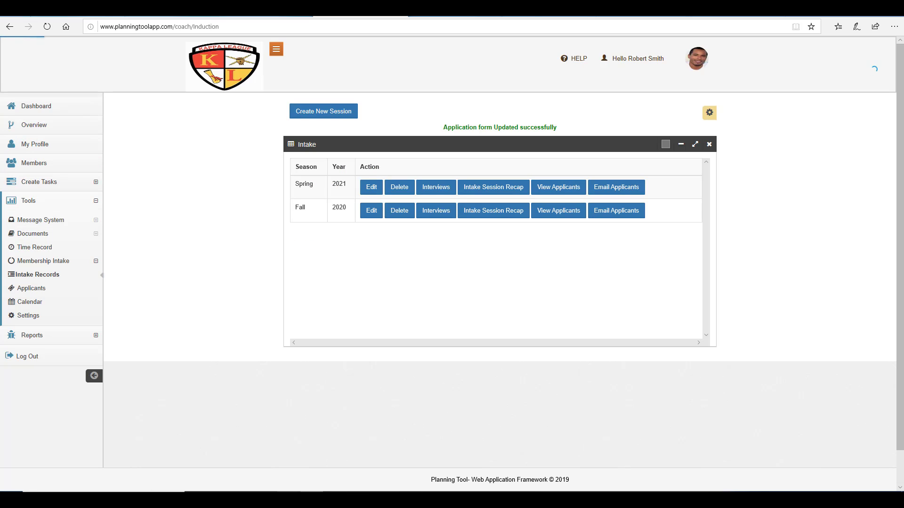
Step: Maximize the applicant's profile window in the other browser and reload it to show Online Application
click(380, 500)
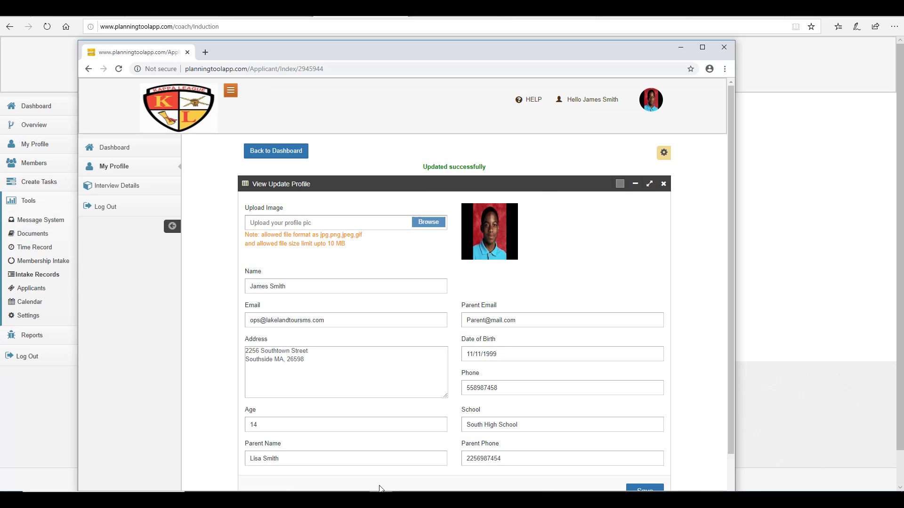
click(702, 47)
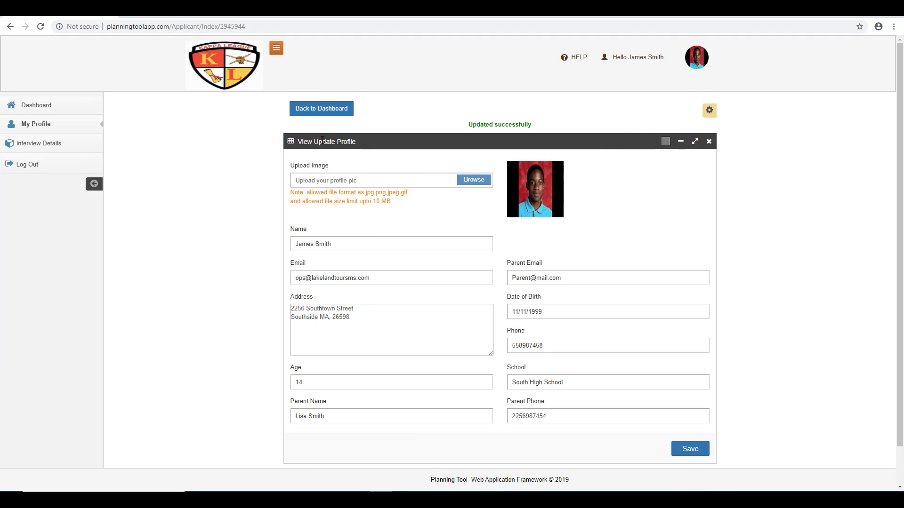
scroll(241, 285, down, 1)
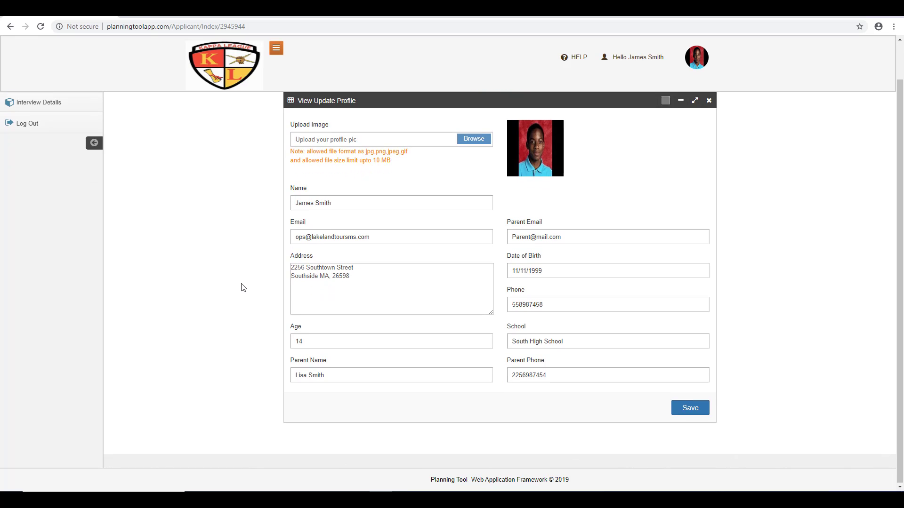
click(44, 31)
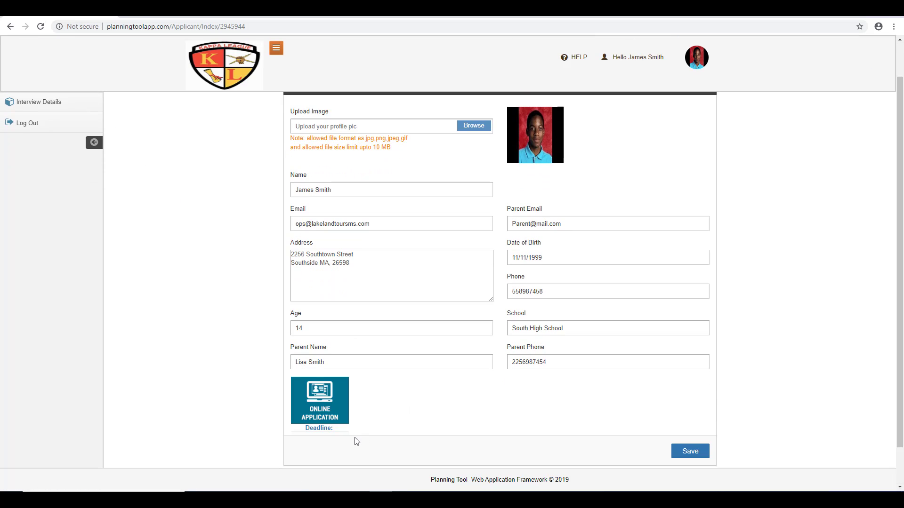
click(323, 411)
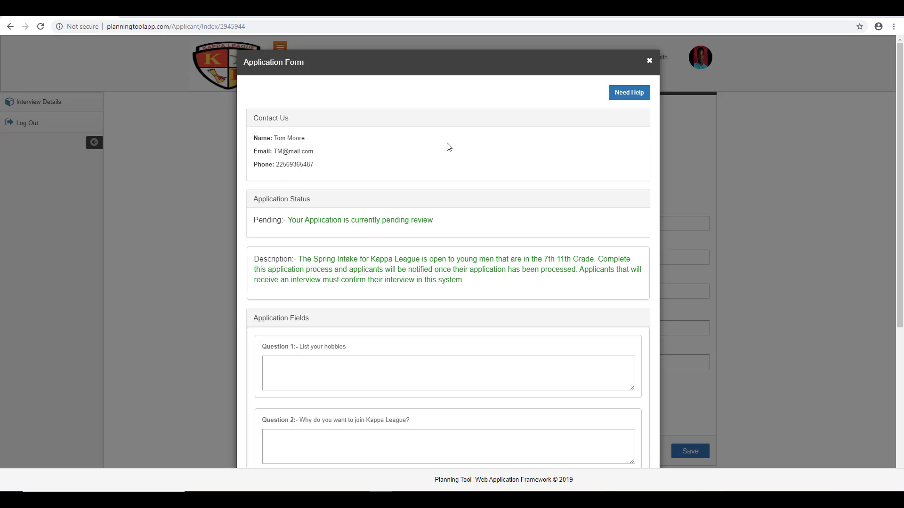
click(637, 97)
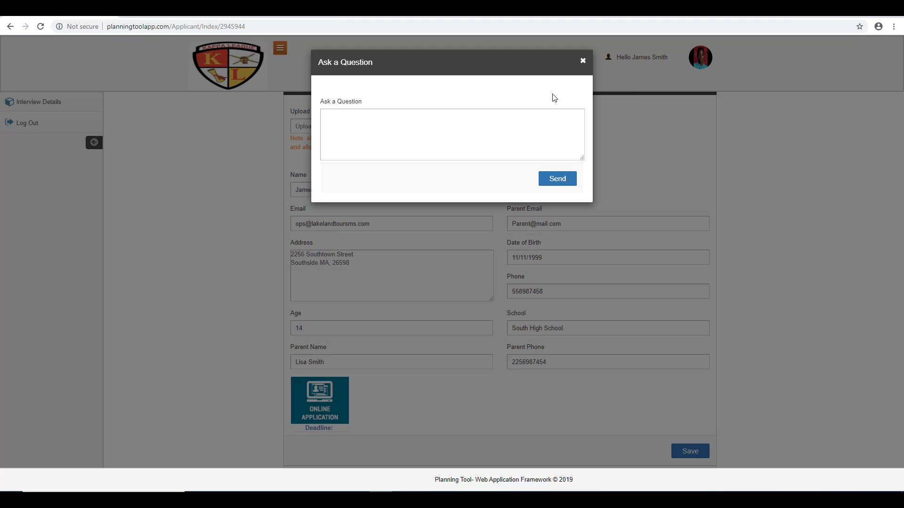
click(582, 61)
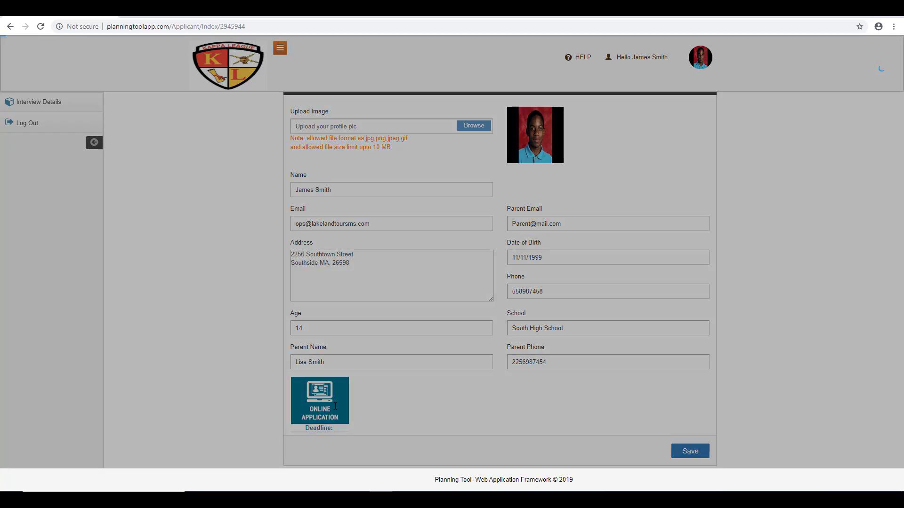
Step: Open the Online Application form and scroll through its four questions and signature areas
click(335, 405)
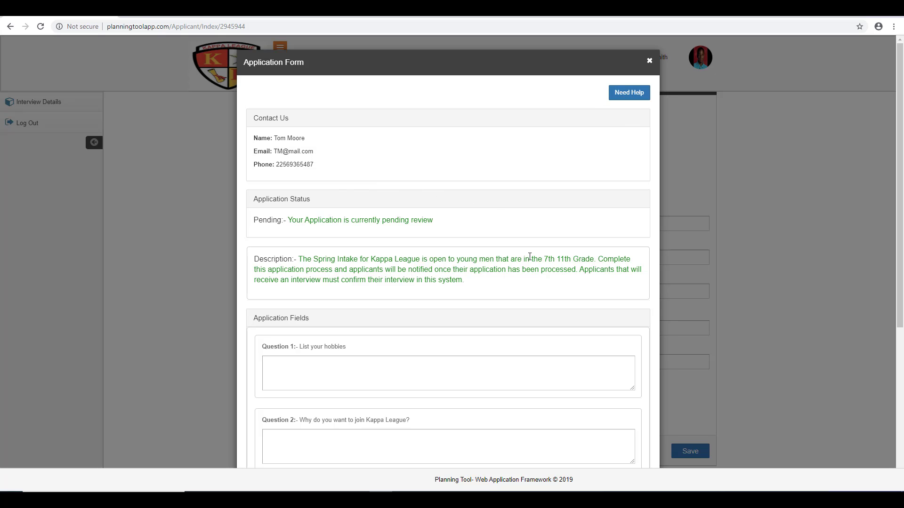
scroll(528, 252, down, 2)
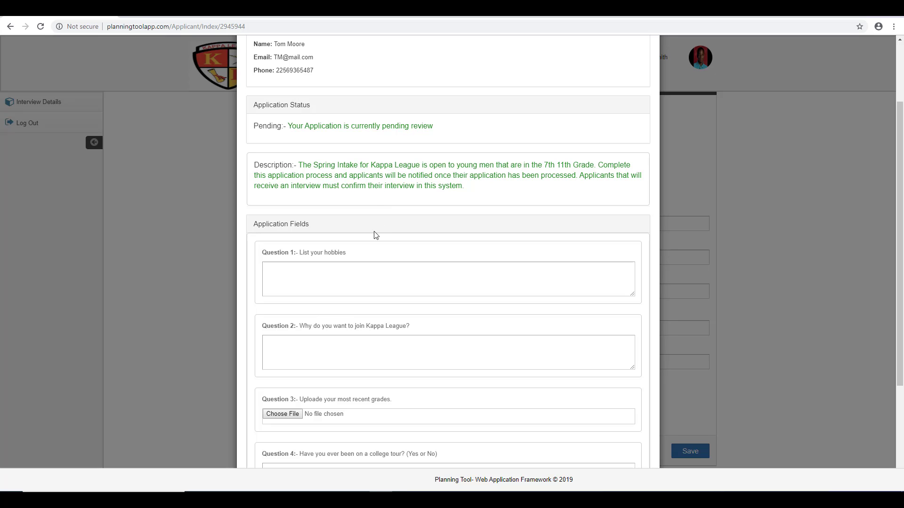
scroll(375, 226, down, 3)
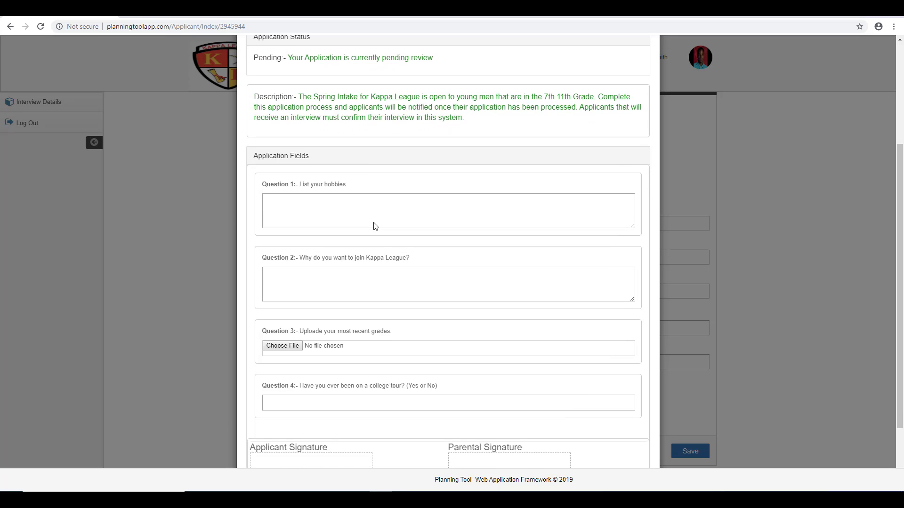
scroll(375, 226, up, 1)
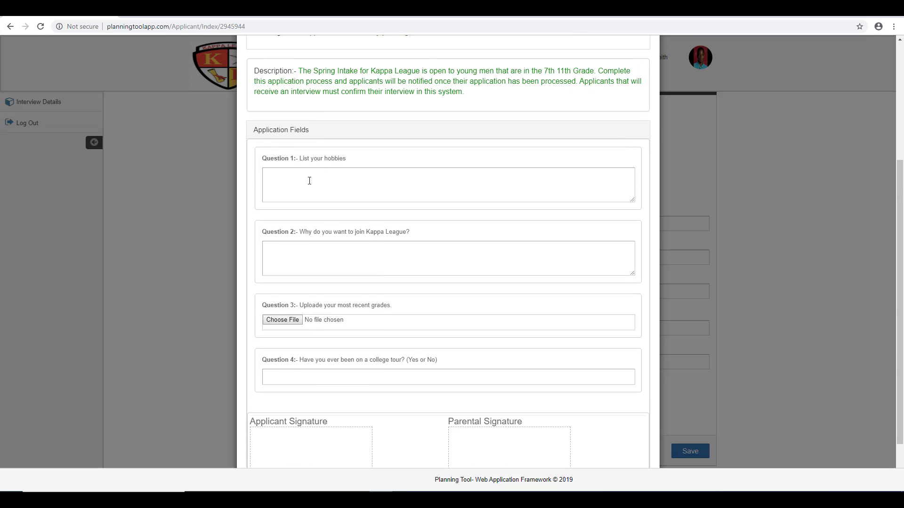
Step: Answer 'My hobbies' for the hobbies question and set the college tour answer to No
click(309, 181)
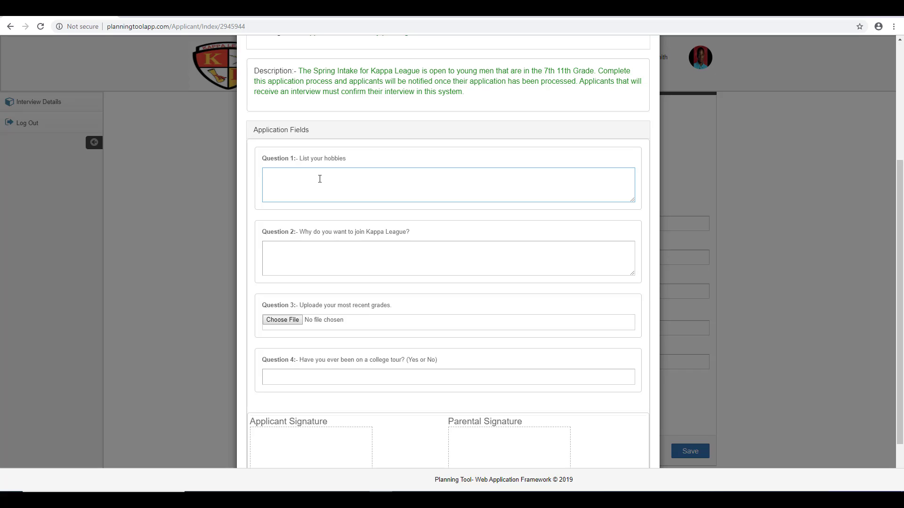
text(My hobbies are swimming, playing basketball, and Reading)
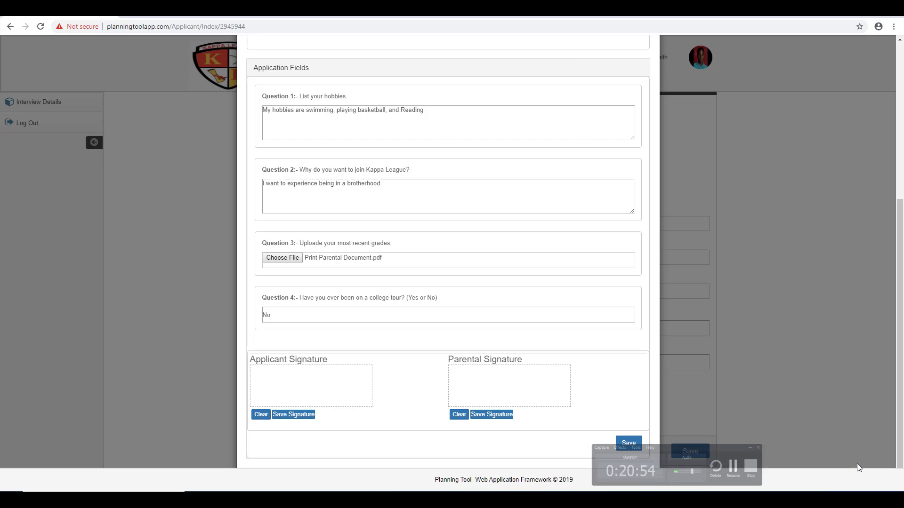
scroll(546, 395, up, 2)
scroll(546, 398, down, 1)
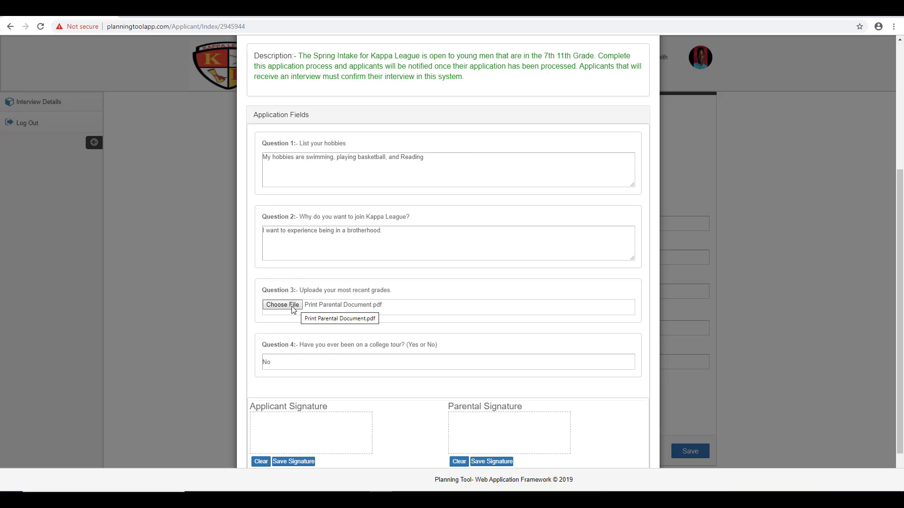
click(286, 361)
scroll(287, 358, down, 1)
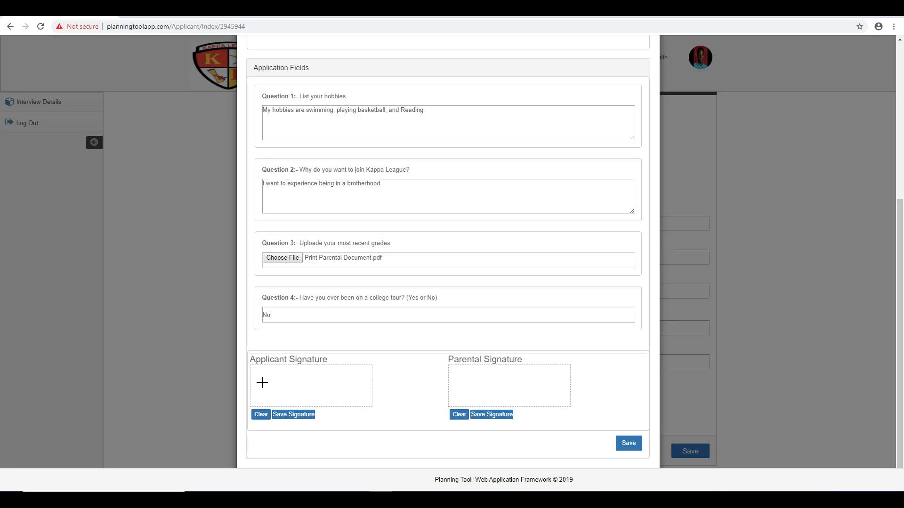
Step: Draw and save both applicant and parental signatures, then save the application
mouse_move(261, 380)
mouse_down()
mouse_move(268, 374)
mouse_move(265, 398)
mouse_move(318, 381)
mouse_move(334, 387)
mouse_up()
mouse_move(460, 387)
mouse_down()
mouse_move(468, 370)
mouse_move(465, 389)
mouse_move(529, 389)
mouse_up()
click(297, 416)
click(493, 416)
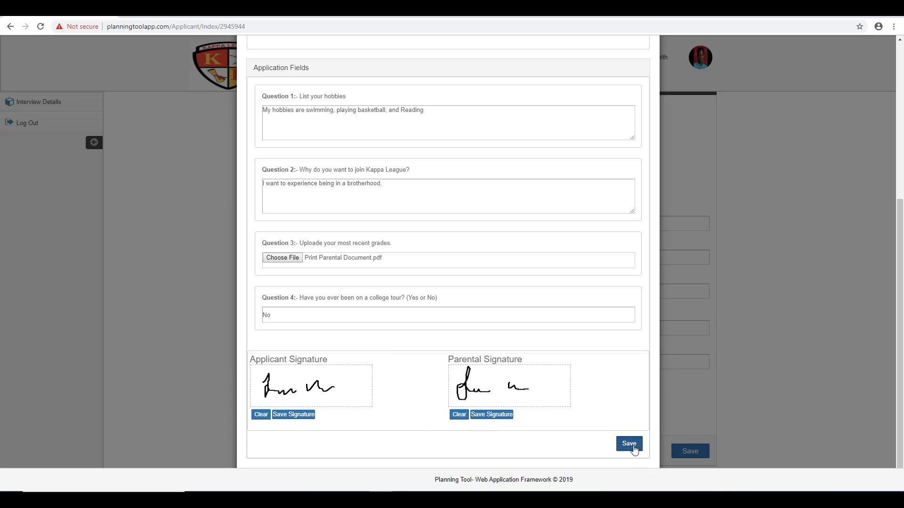
click(632, 447)
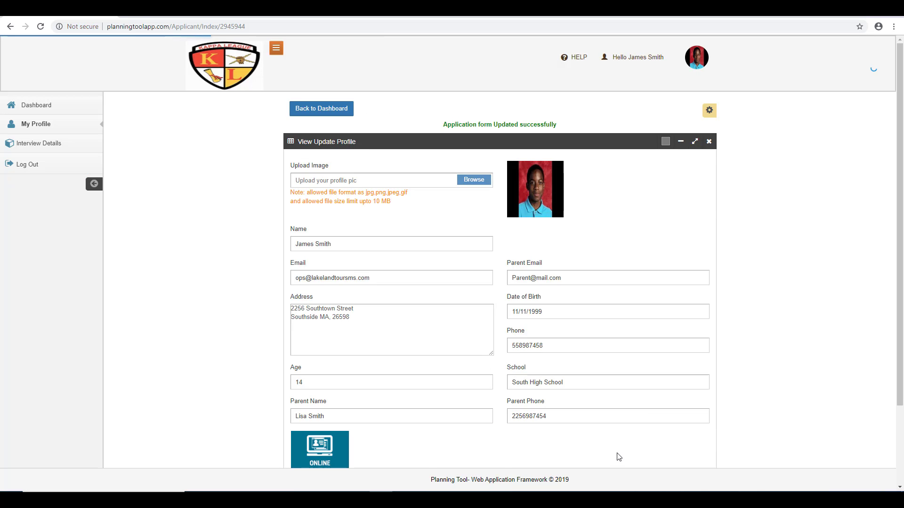
Step: Reopen and review the submitted application, save it again, then return to the coach's Intake window
scroll(469, 403, down, 3)
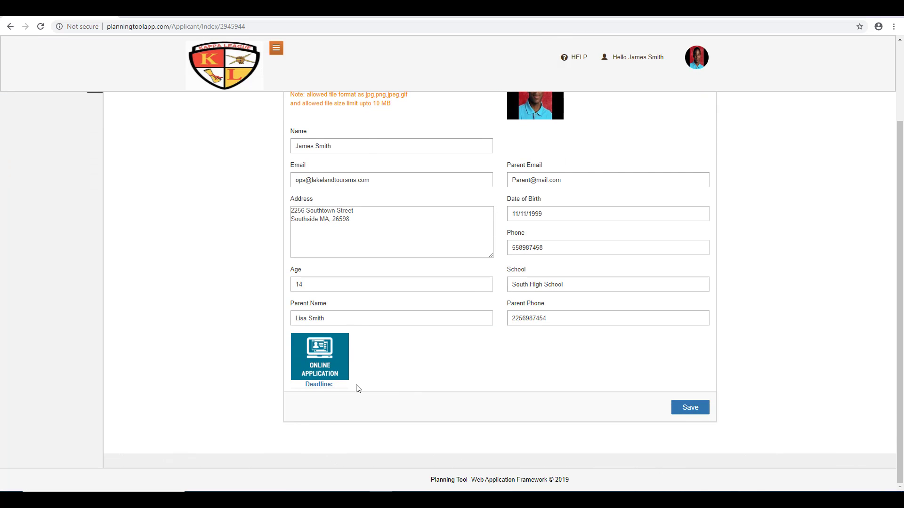
click(324, 364)
scroll(348, 359, down, 4)
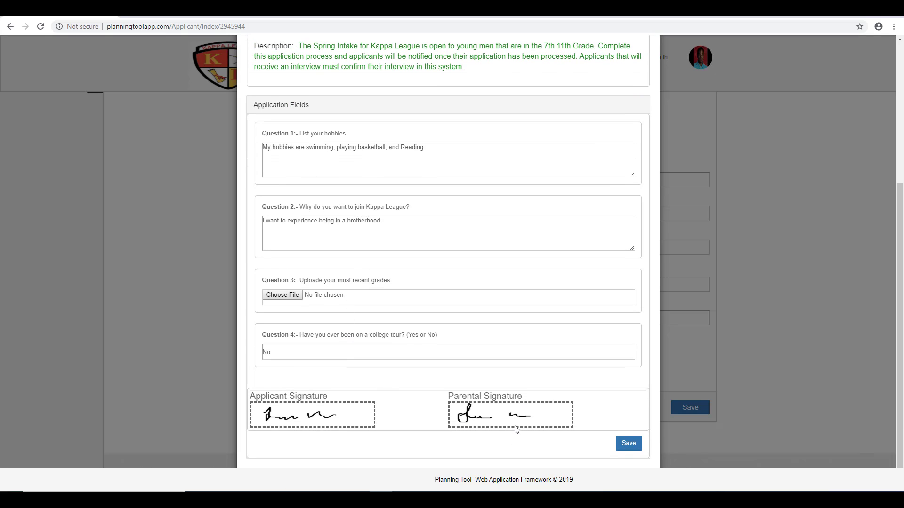
scroll(517, 427, up, 4)
scroll(504, 410, down, 2)
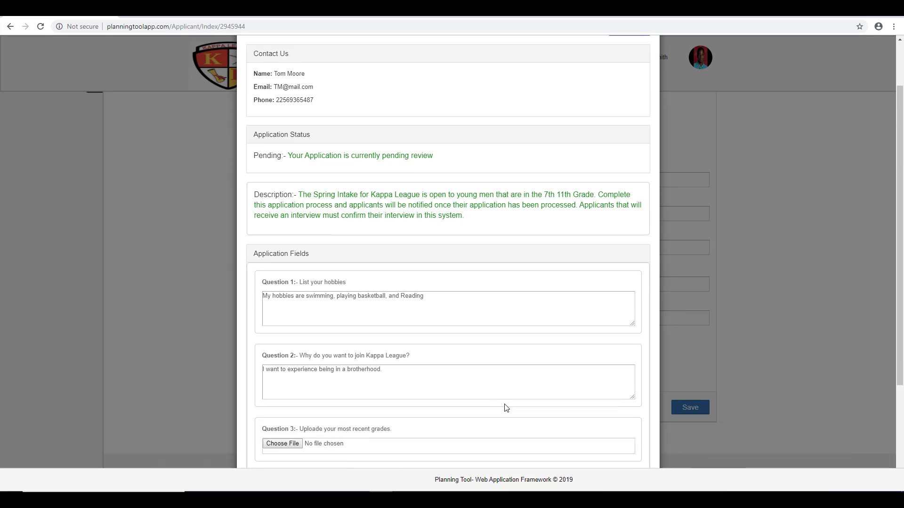
click(471, 252)
scroll(485, 295, up, 3)
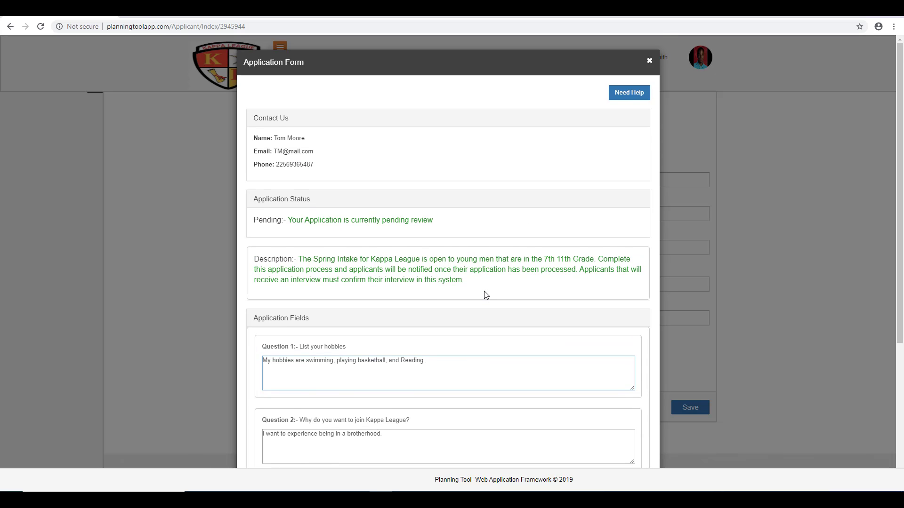
scroll(484, 295, down, 5)
click(630, 444)
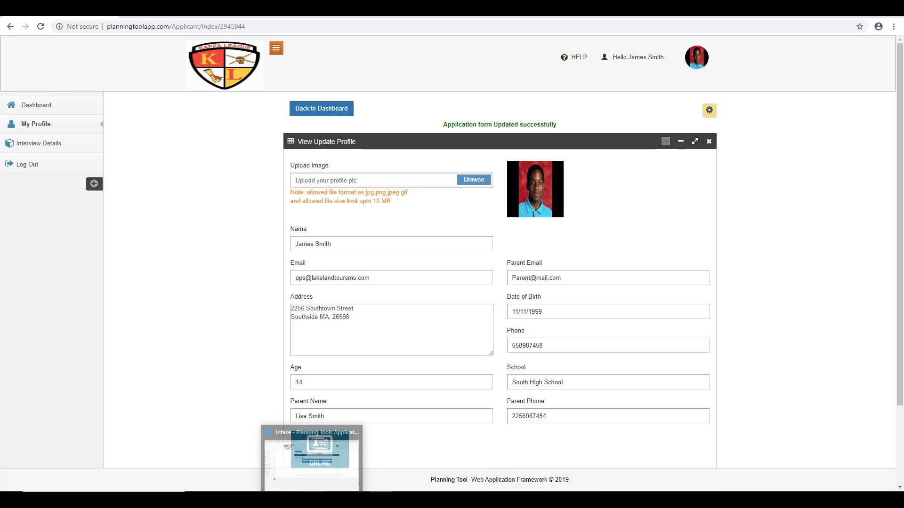
click(311, 496)
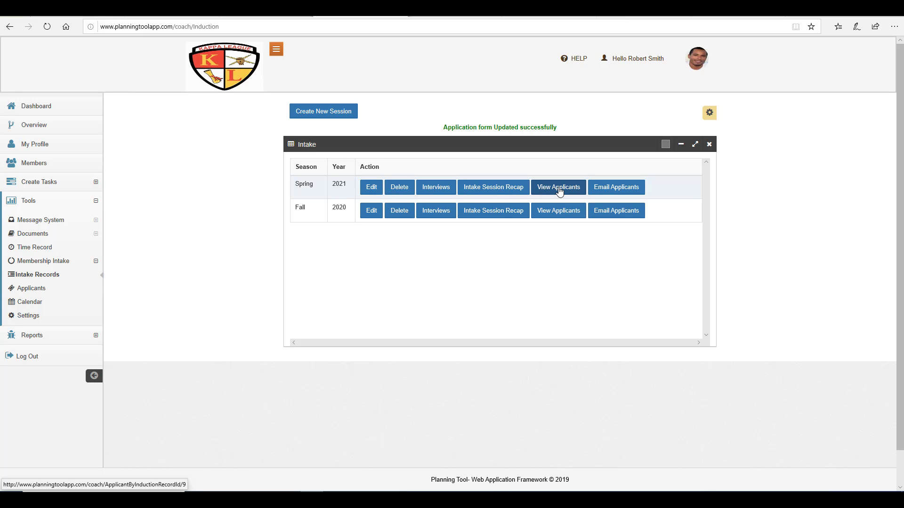
Step: Show the applicants list for the Spring 2021 intake session
click(559, 190)
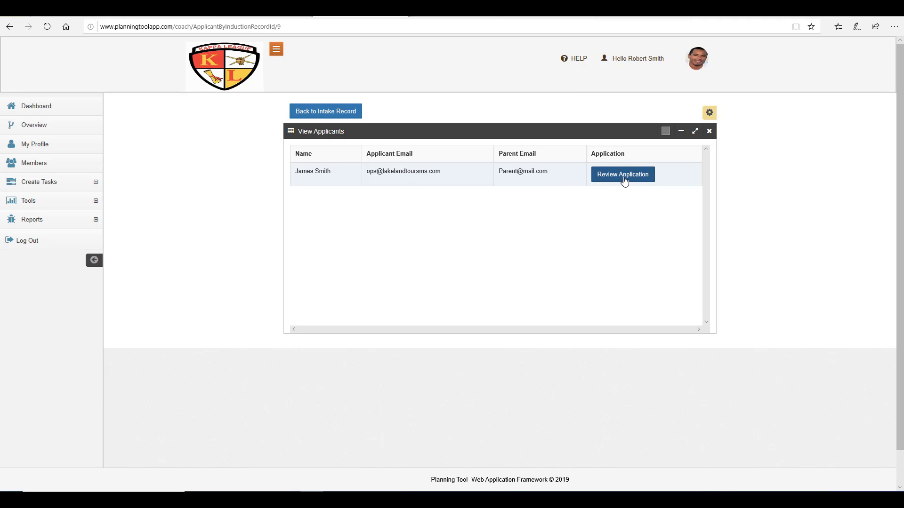
Step: Open the applicant's submitted application with Review Application and scroll through it
click(626, 181)
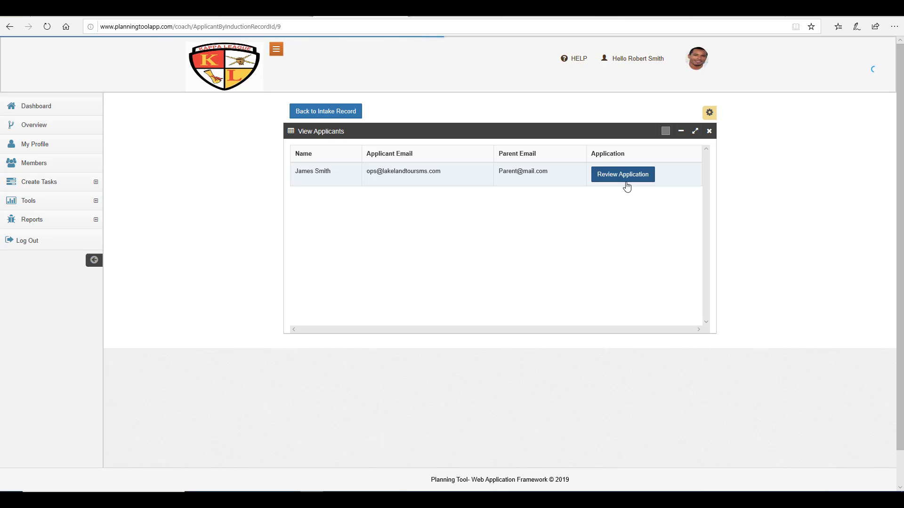
click(626, 174)
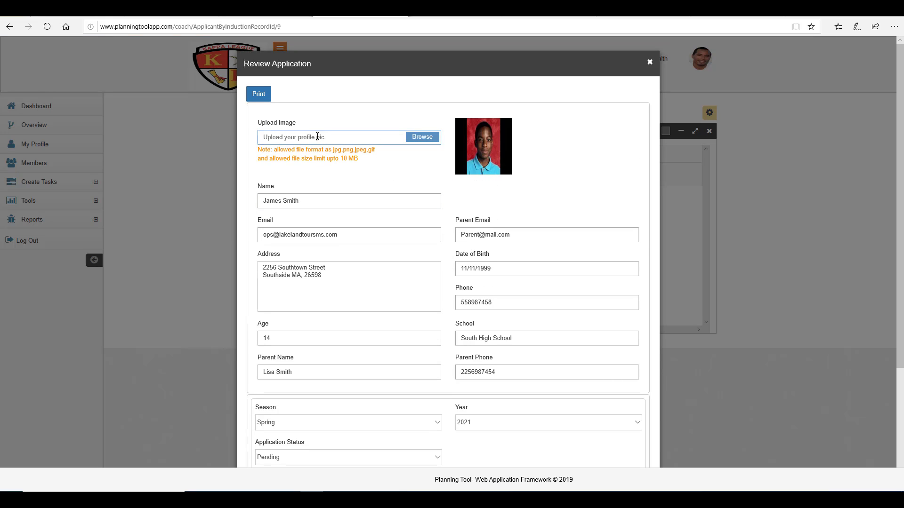
scroll(486, 212, down, 3)
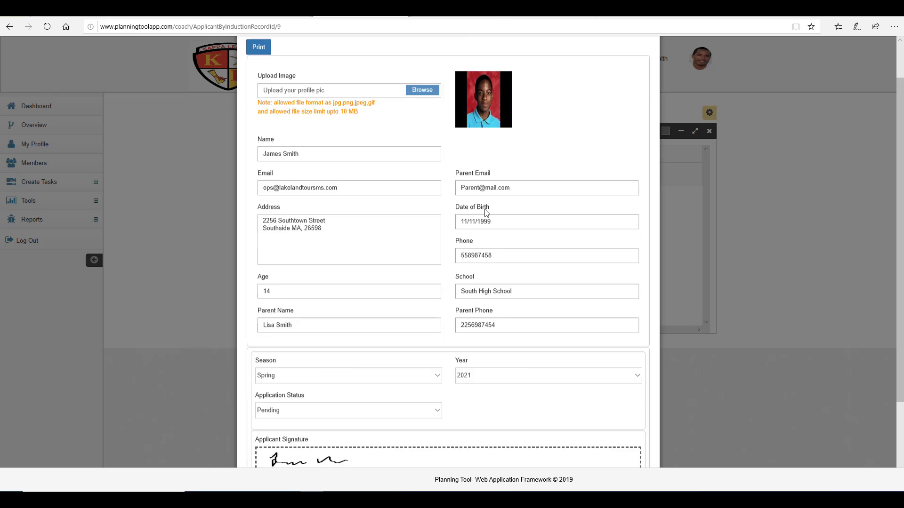
scroll(486, 212, up, 2)
scroll(429, 230, down, 2)
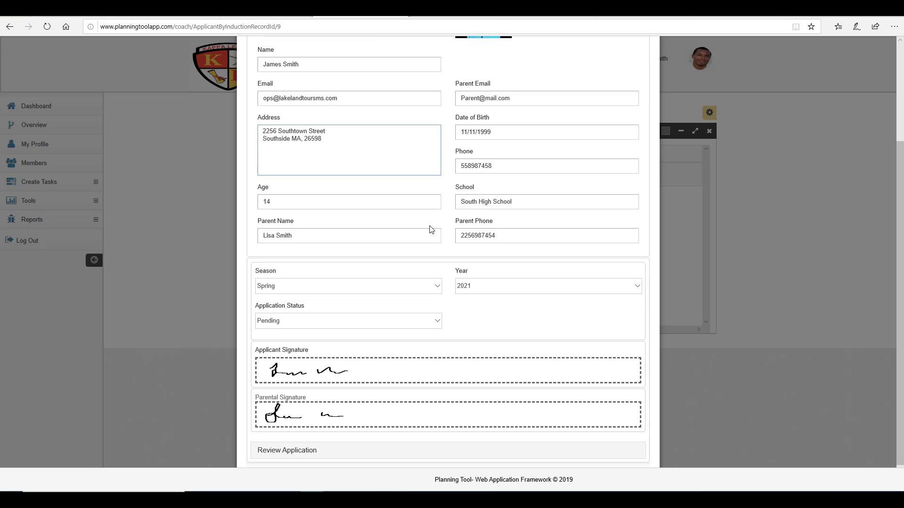
scroll(430, 229, down, 1)
scroll(430, 230, down, 1)
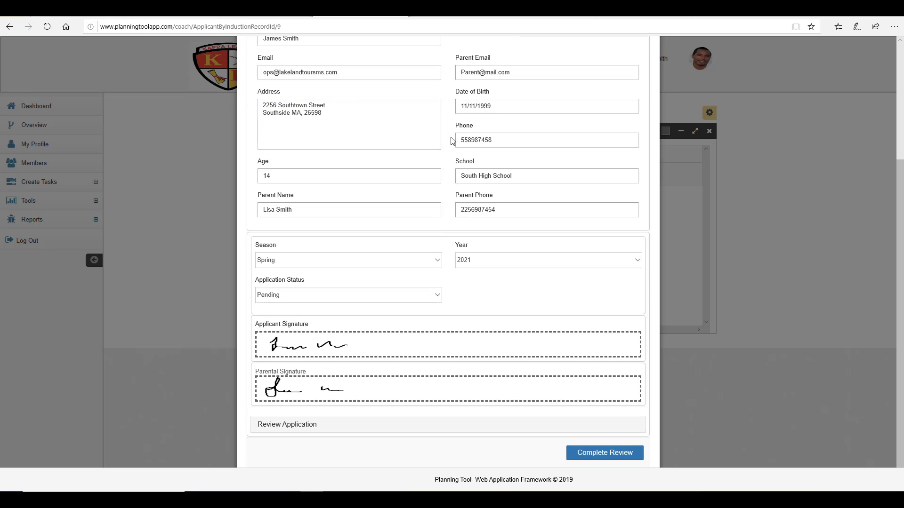
scroll(425, 161, up, 2)
scroll(399, 256, down, 2)
Step: Keep Application Status at Pending and expand the panel of questions and answers
click(437, 295)
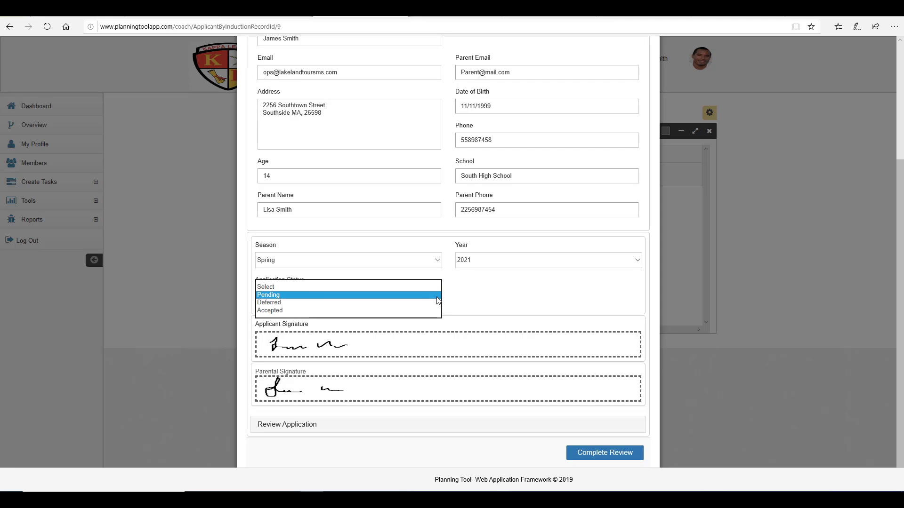
click(502, 300)
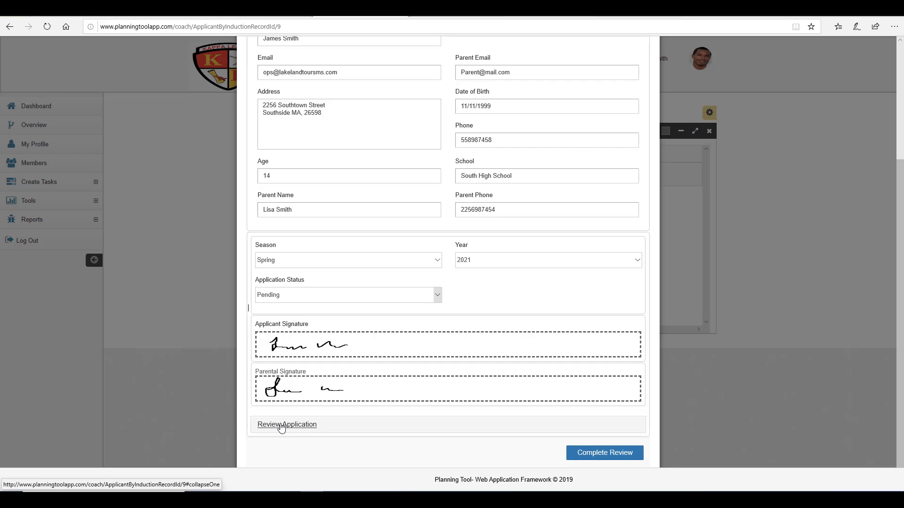
click(286, 425)
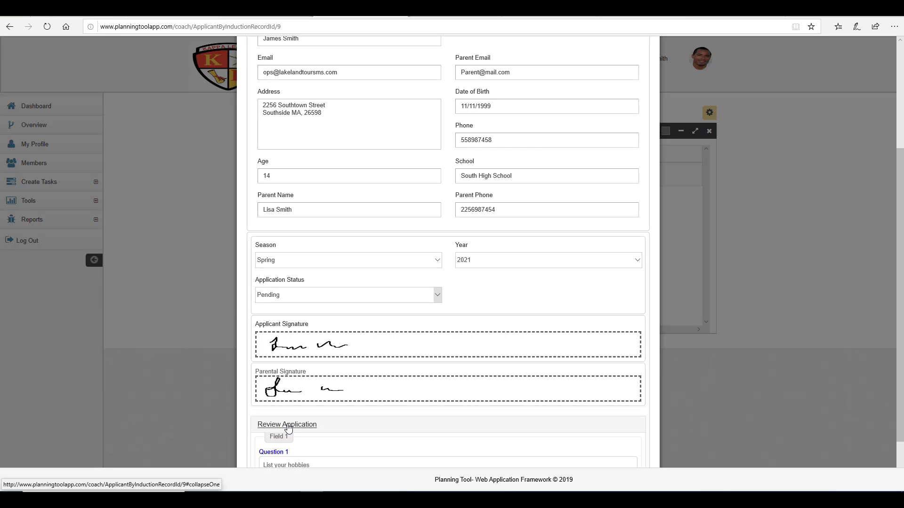
scroll(354, 424, down, 1)
scroll(354, 424, down, 10)
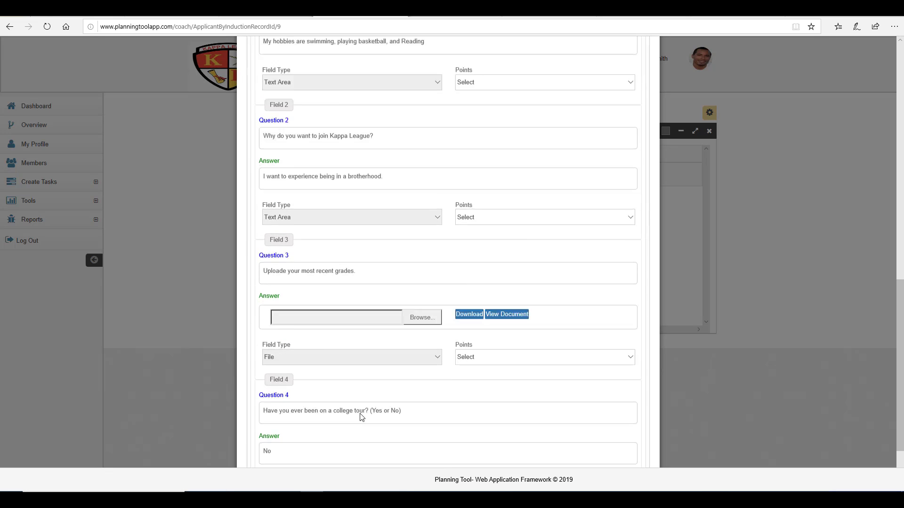
scroll(362, 418, up, 4)
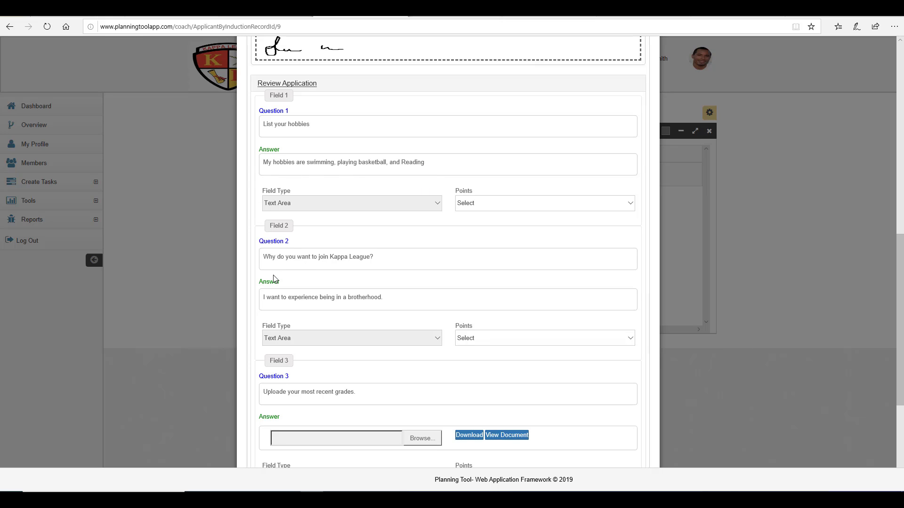
scroll(395, 302, down, 3)
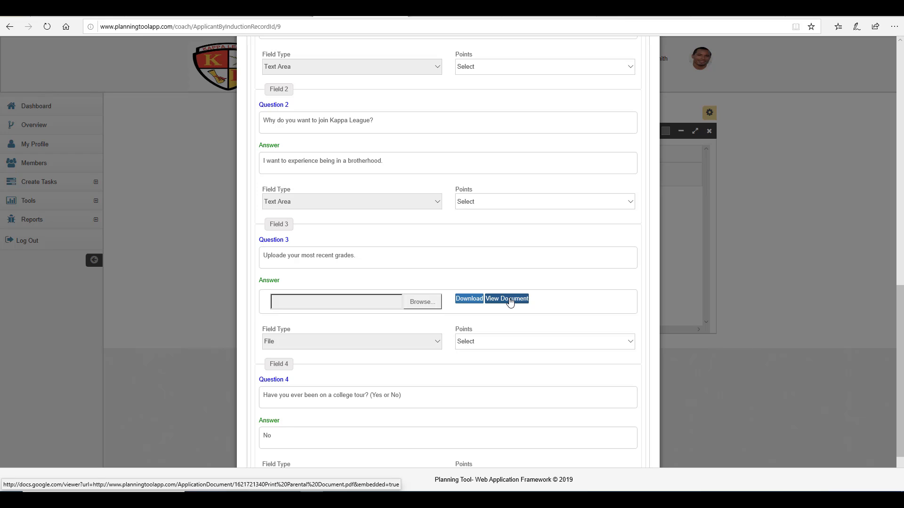
click(509, 302)
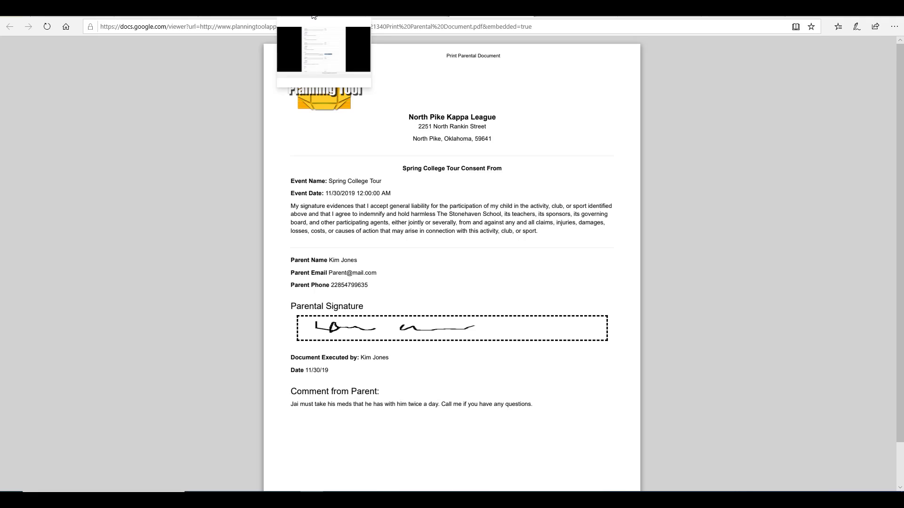
click(313, 16)
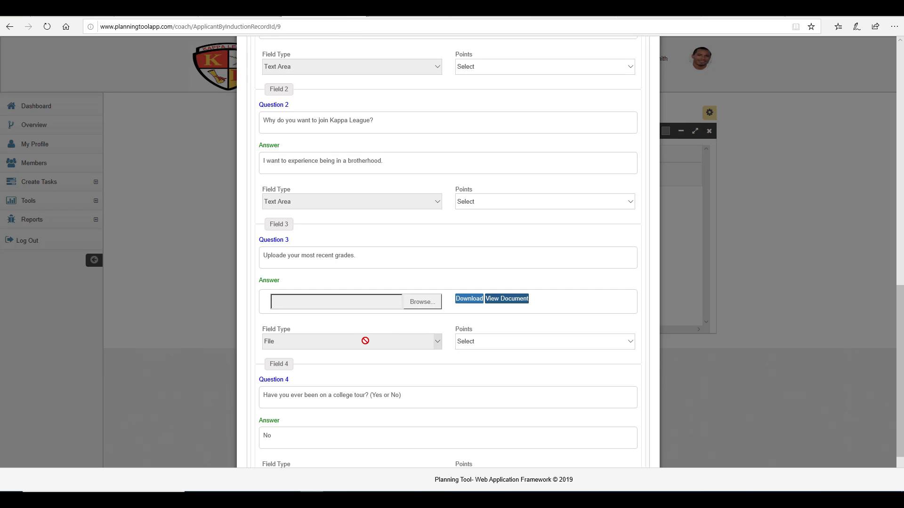
scroll(415, 342, down, 2)
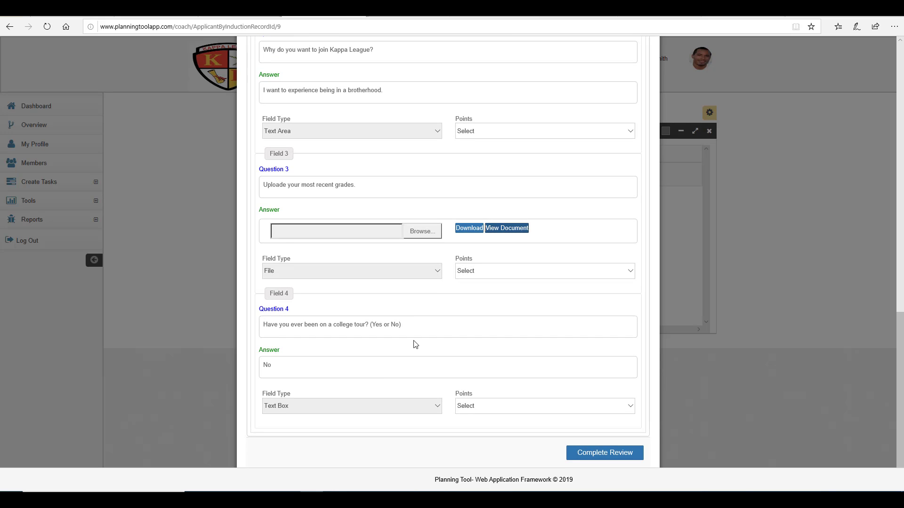
scroll(397, 372, up, 6)
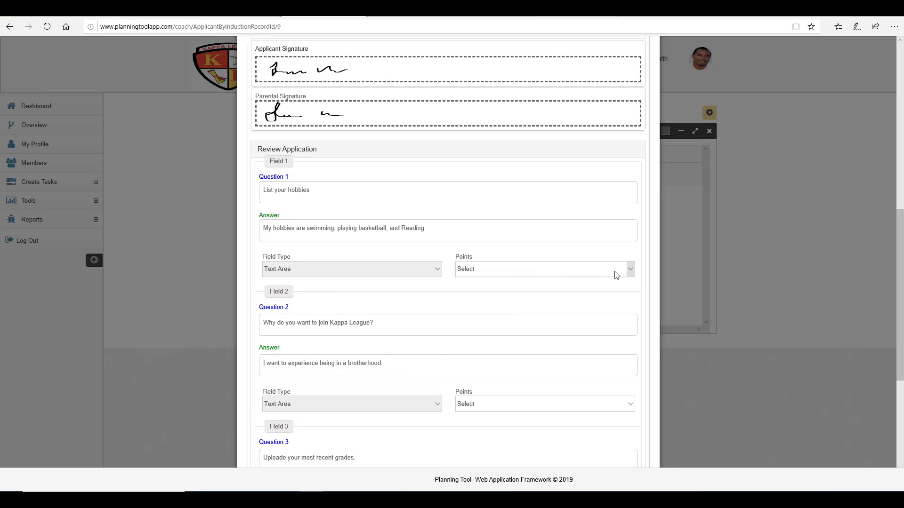
Step: Choose Points 6 for Field 1, 4 for the join question (Field 2) and 6 for the grades upload (Field 3)
click(630, 272)
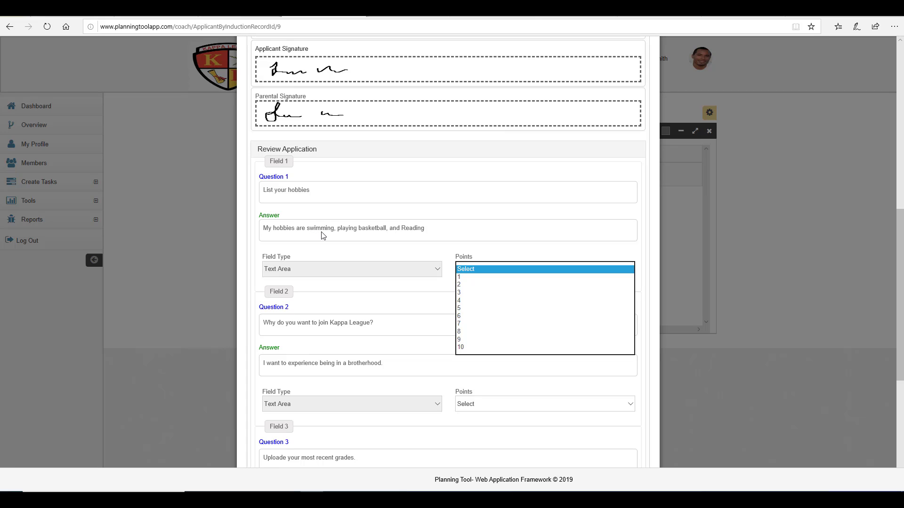
click(473, 310)
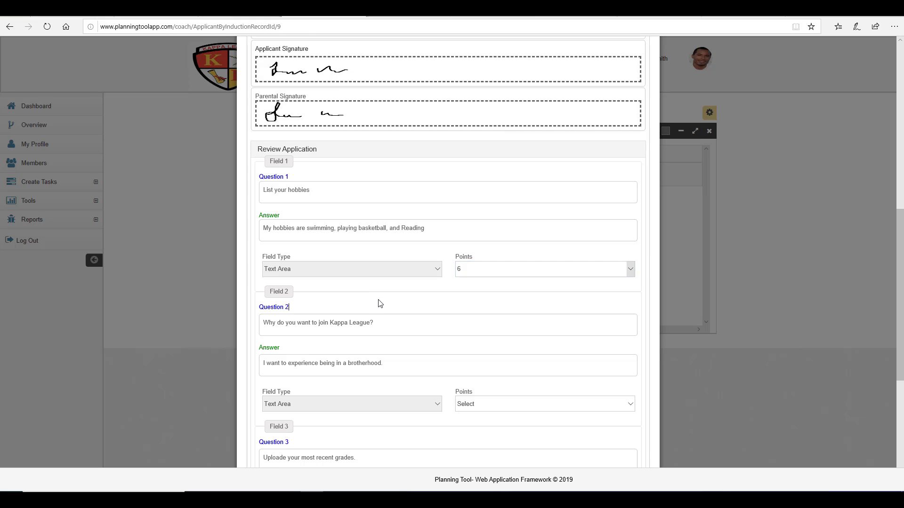
scroll(377, 301, down, 3)
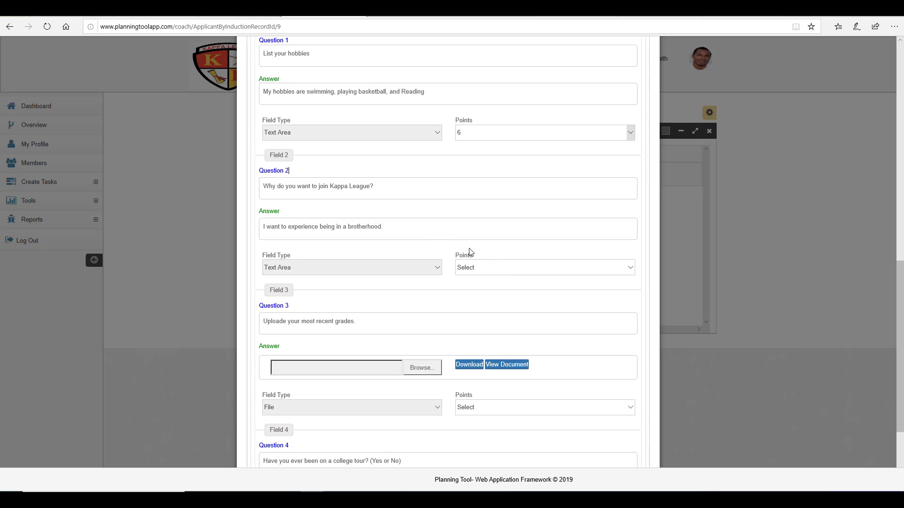
click(495, 270)
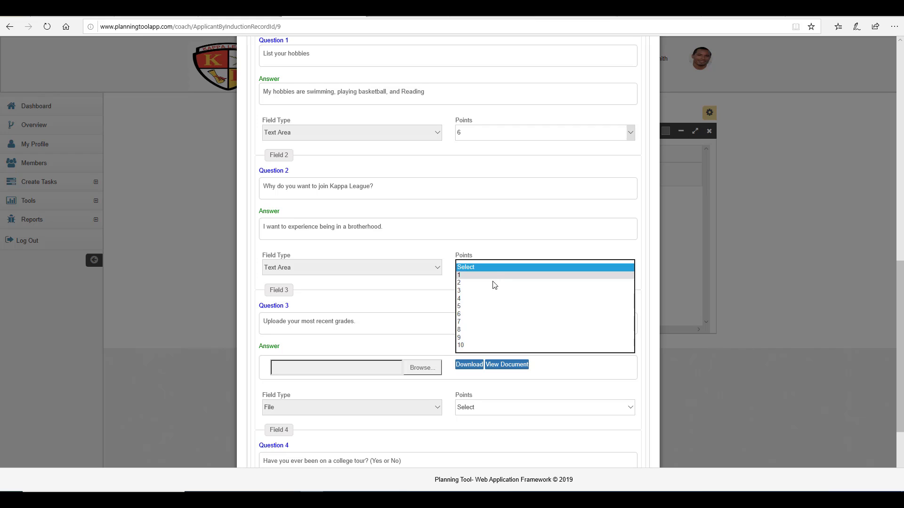
click(491, 299)
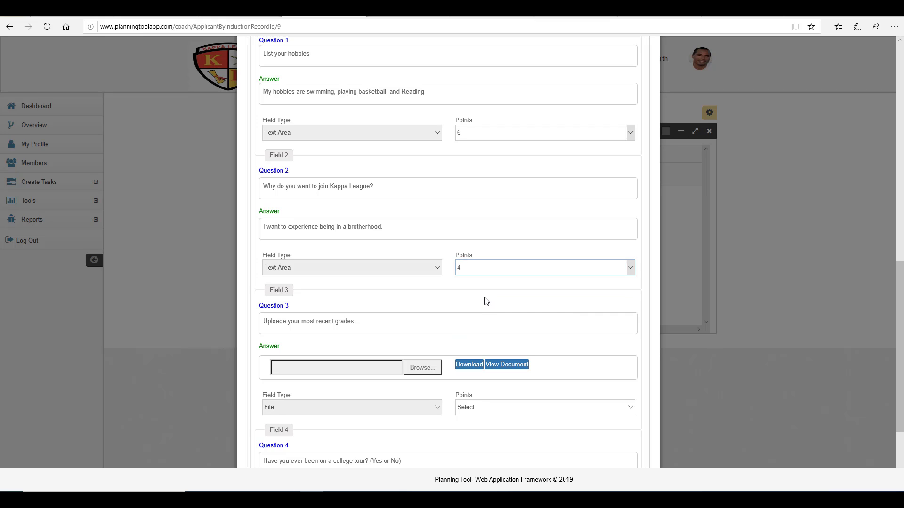
scroll(487, 301, down, 1)
scroll(486, 299, down, 2)
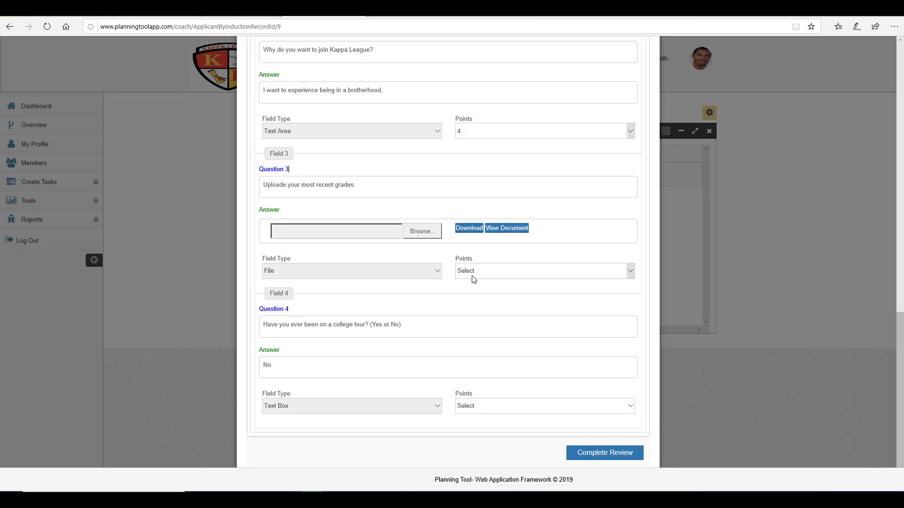
click(474, 280)
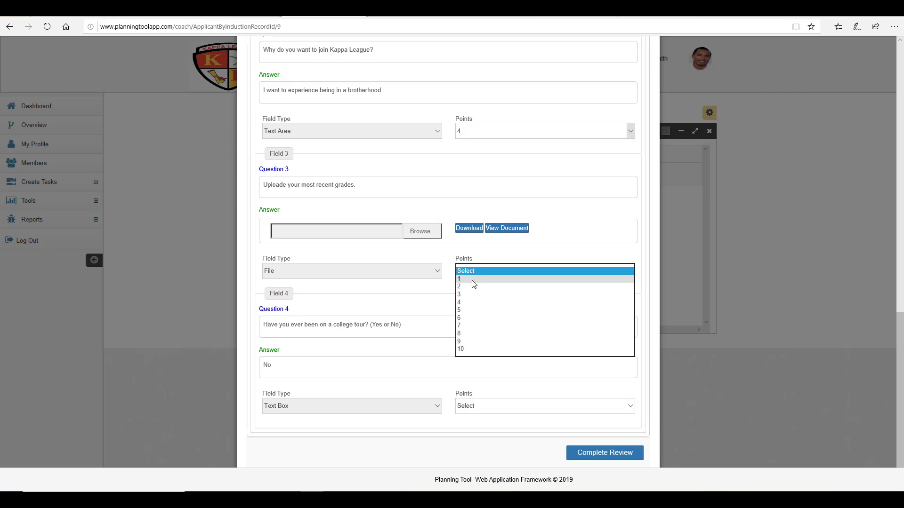
click(475, 318)
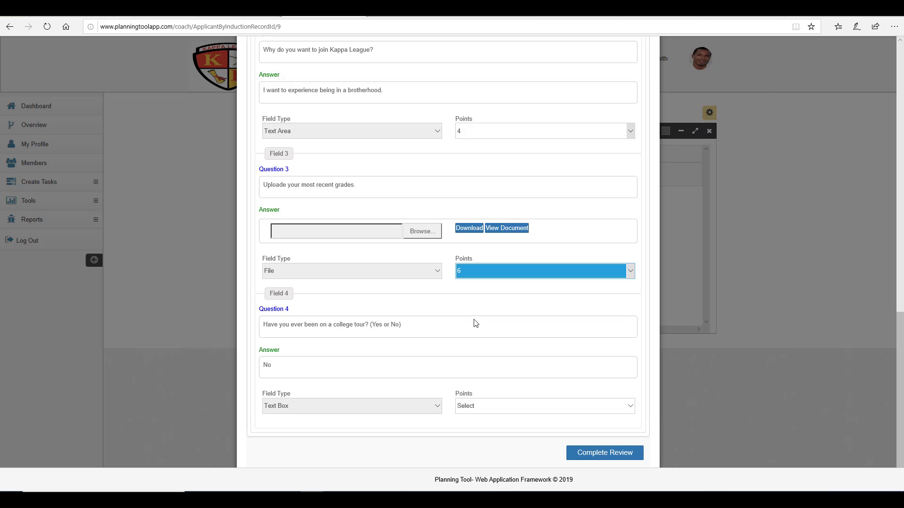
click(474, 304)
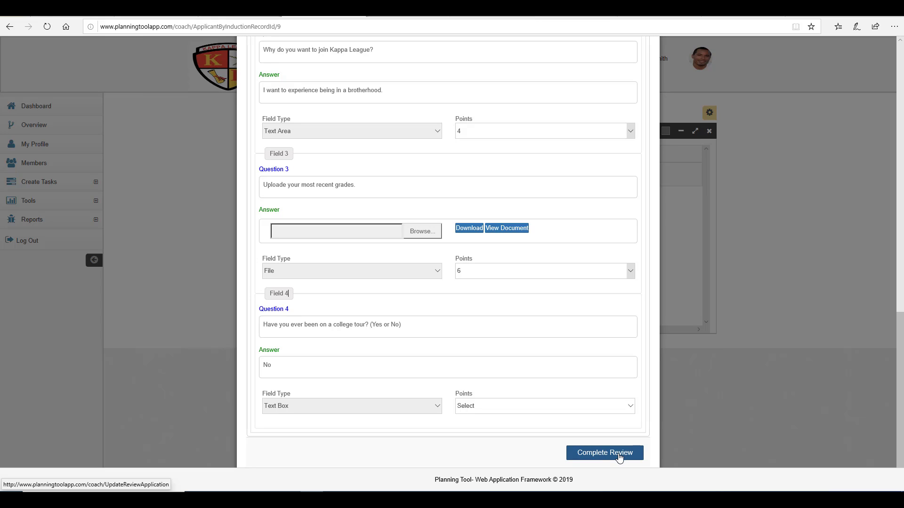
scroll(534, 419, up, 1)
scroll(535, 420, down, 1)
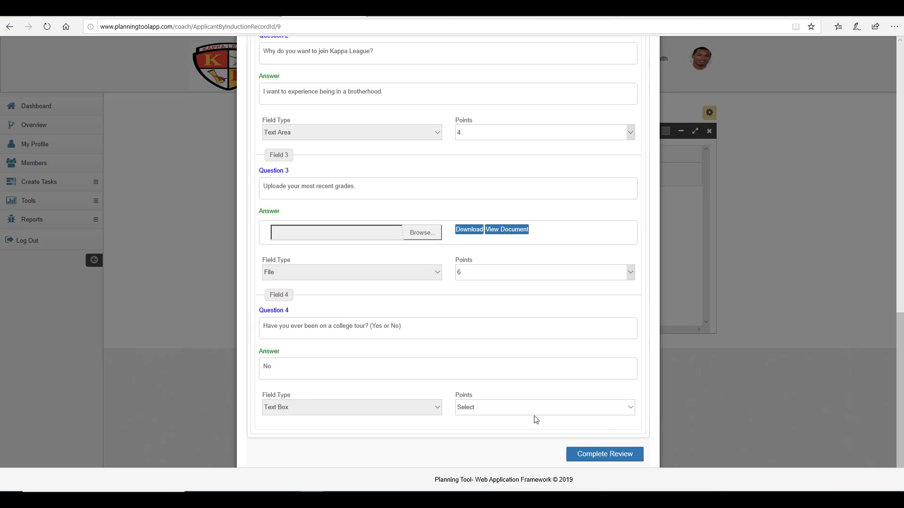
Step: Submit the application review and check the Spring 2021 recap shows 16 application points, composite 16
click(612, 458)
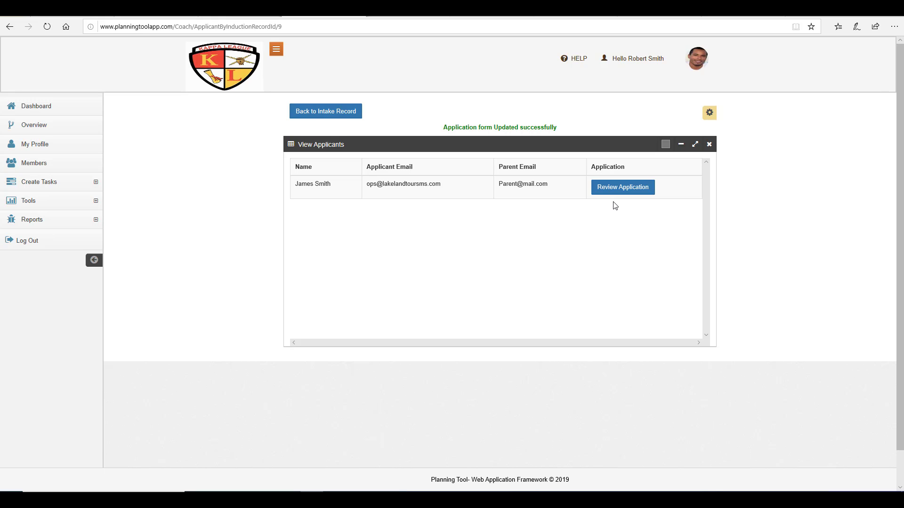
click(339, 113)
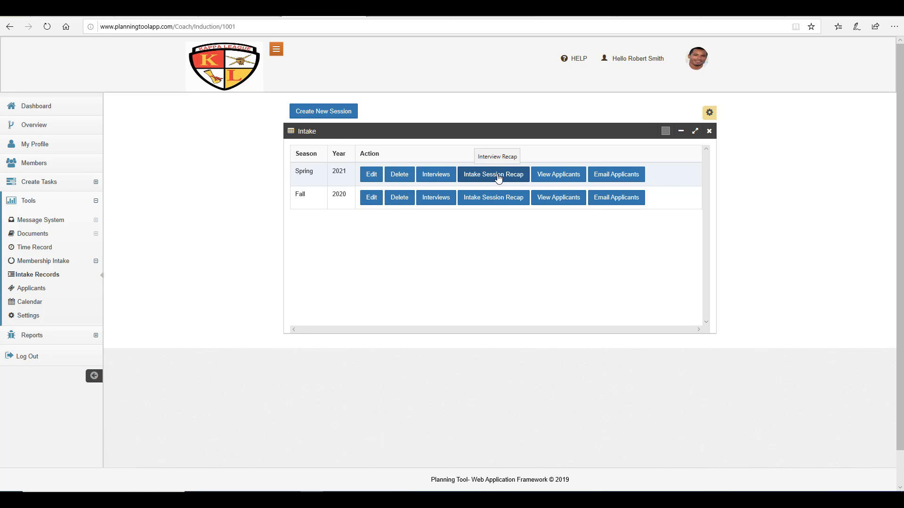
click(498, 179)
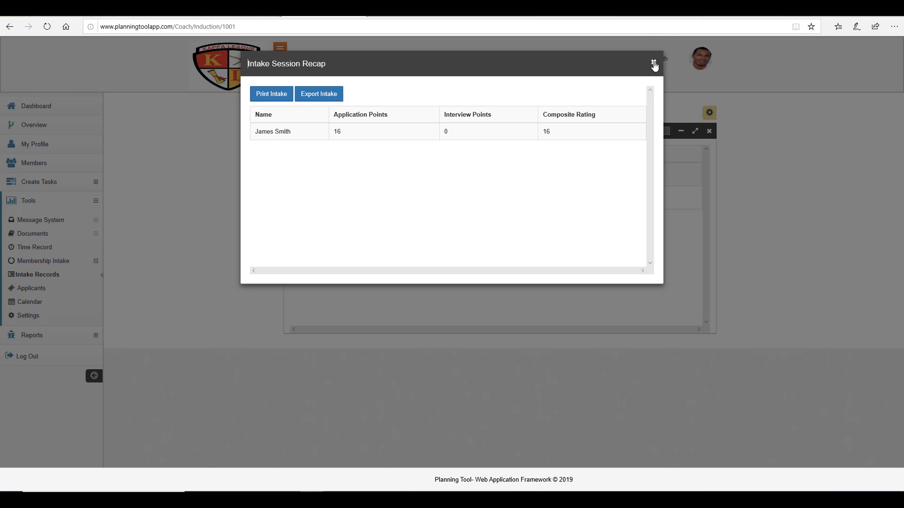
click(653, 63)
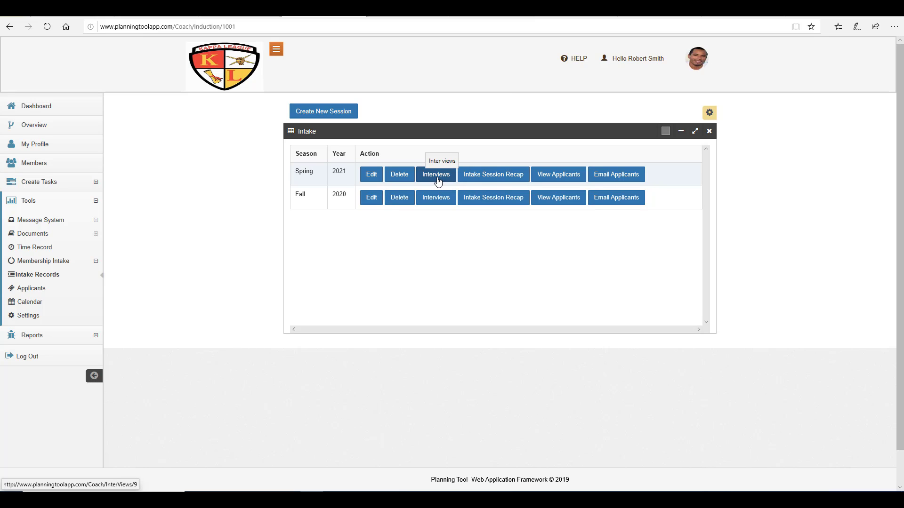
Step: Open the Spring 2021 interviews and start scheduling an interview for the applicant
click(437, 178)
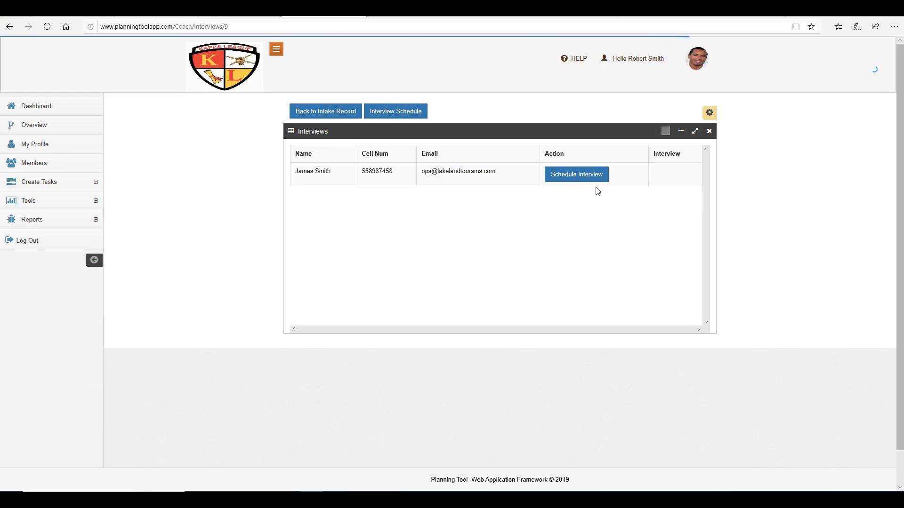
click(571, 180)
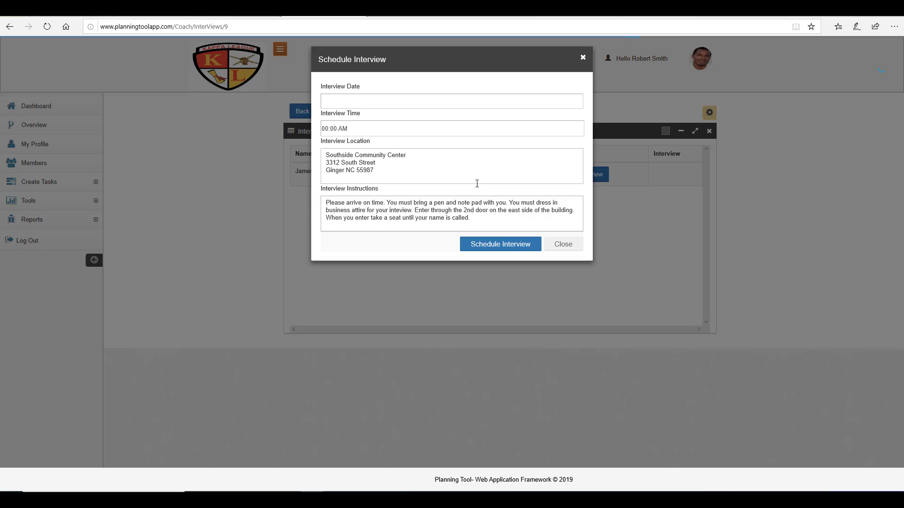
click(453, 180)
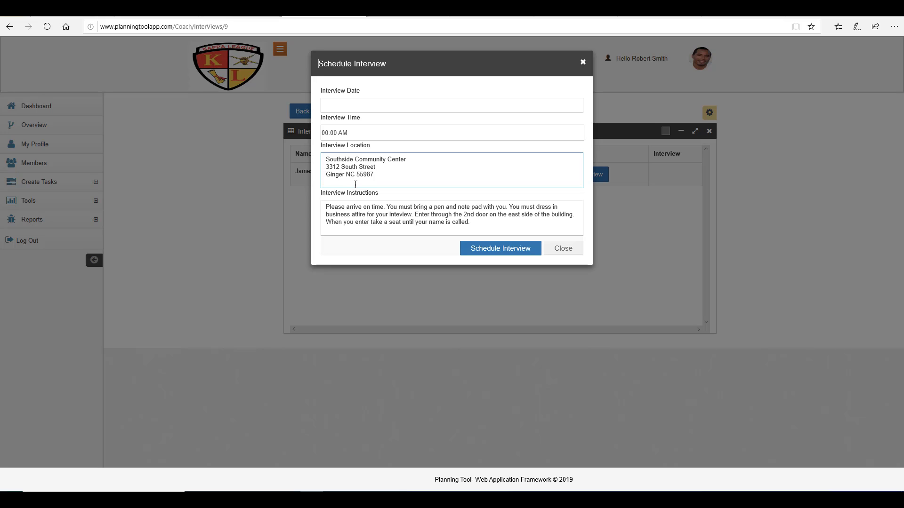
click(371, 214)
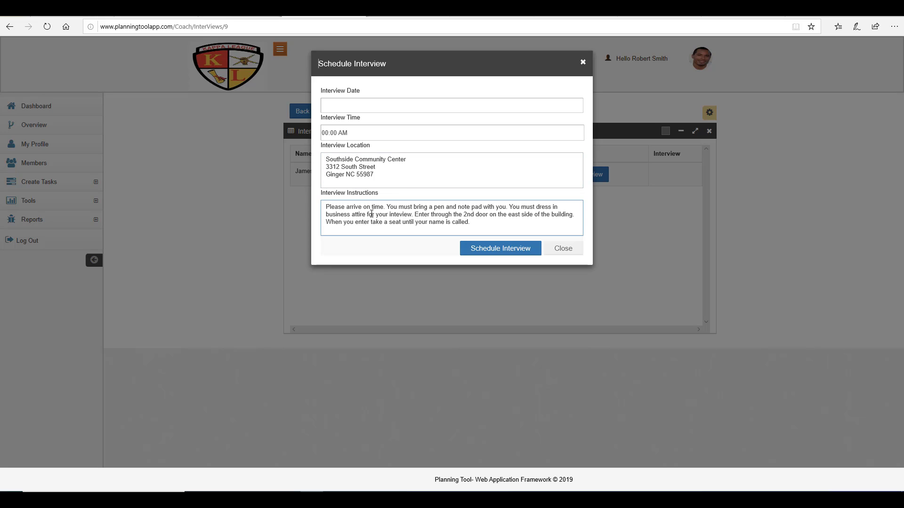
click(479, 222)
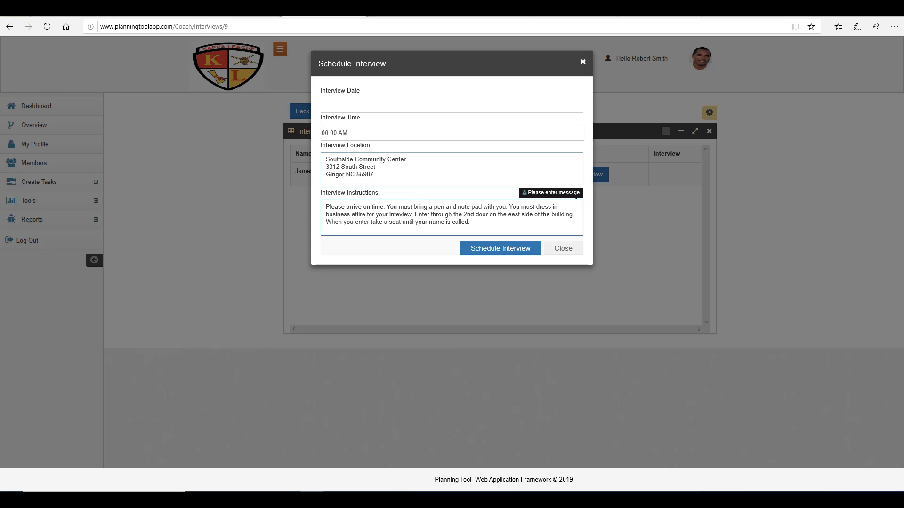
Step: Set the interview for 12/12/2019 at 13:00 PM and save it
click(358, 105)
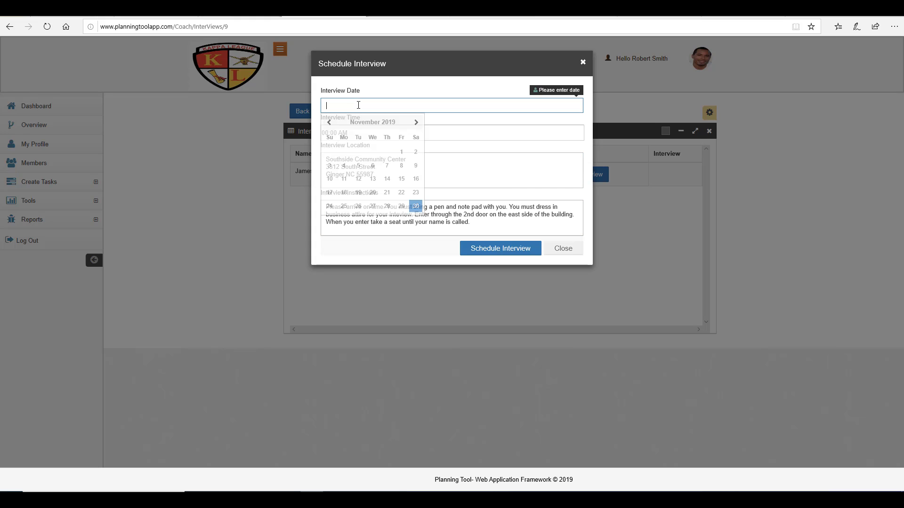
click(416, 122)
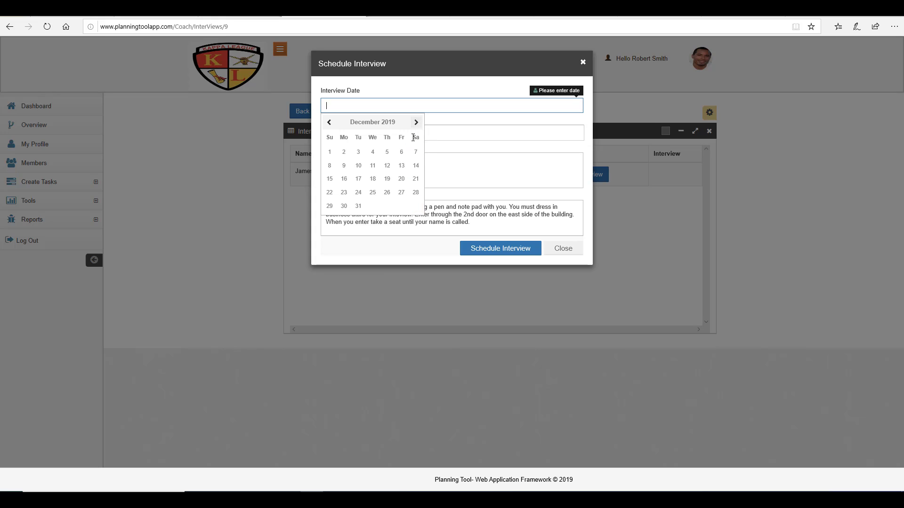
click(385, 165)
click(365, 131)
scroll(486, 204, down, 3)
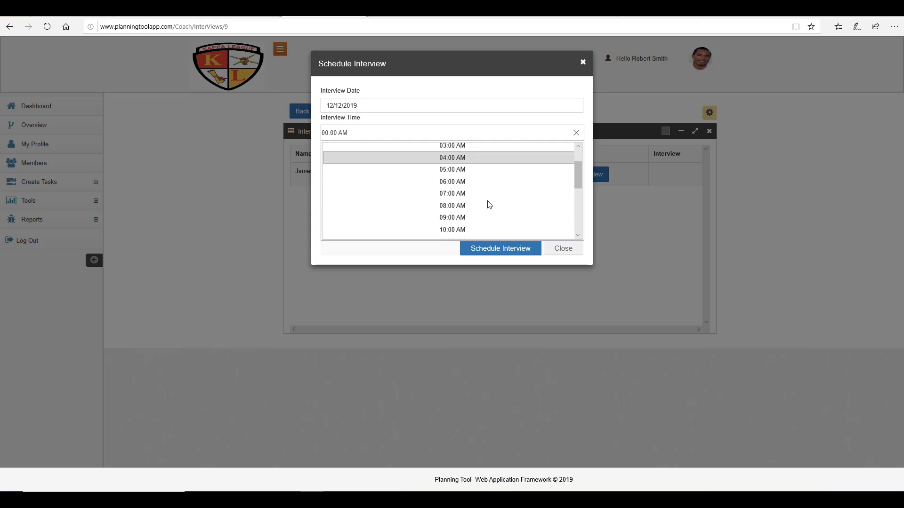
scroll(488, 204, down, 1)
click(485, 200)
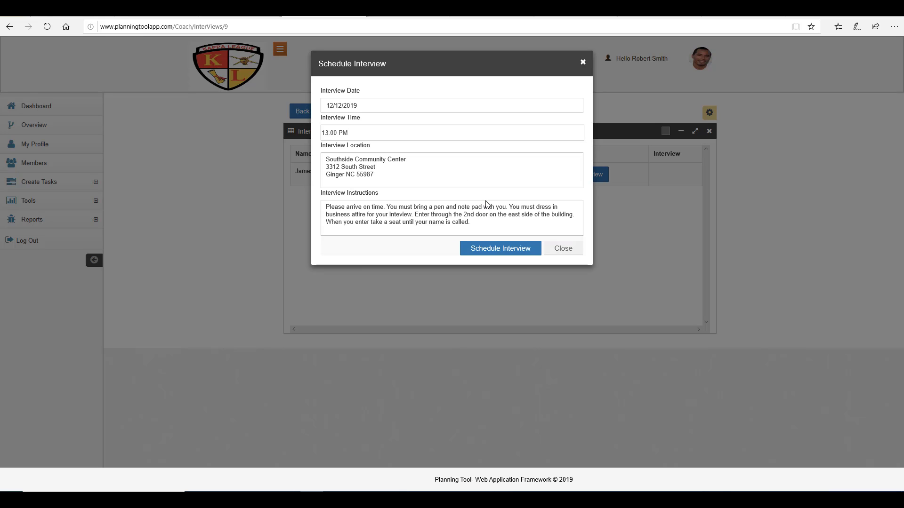
click(518, 252)
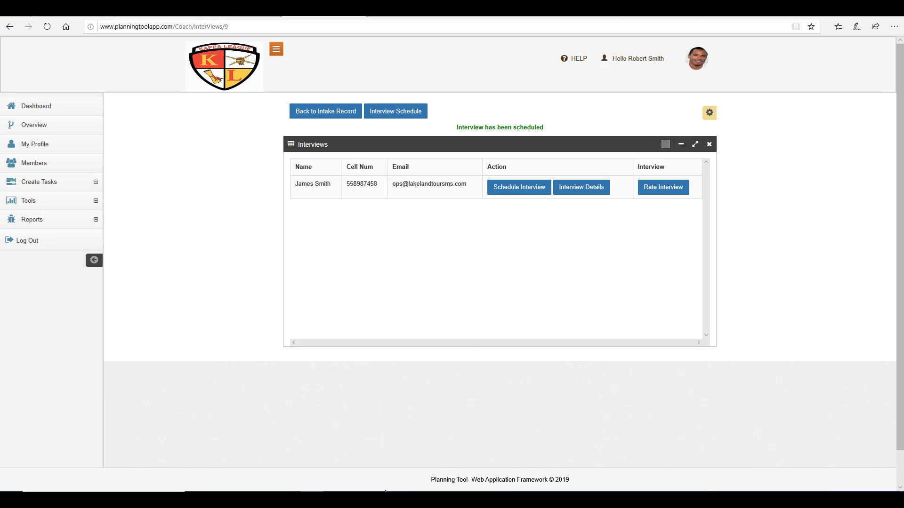
Step: In the applicant's browser window, go to the dashboard's interview details
mouse_move(381, 500)
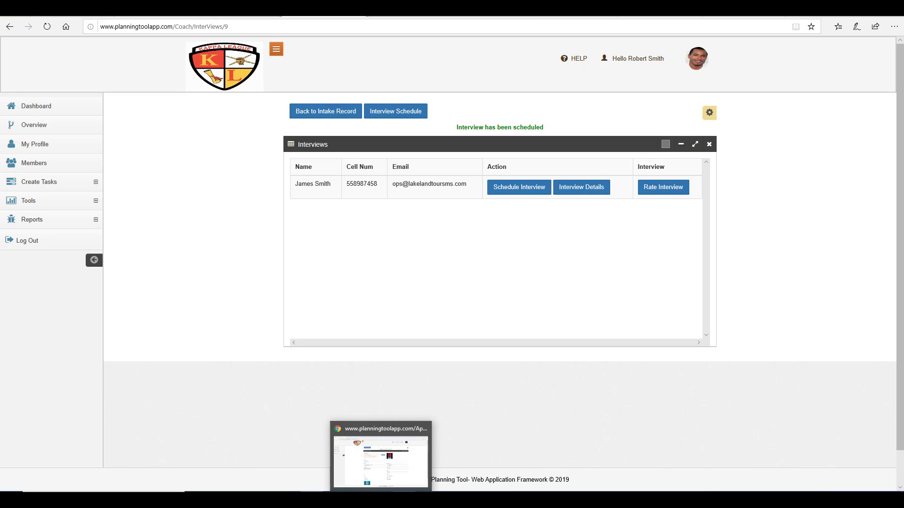
click(404, 500)
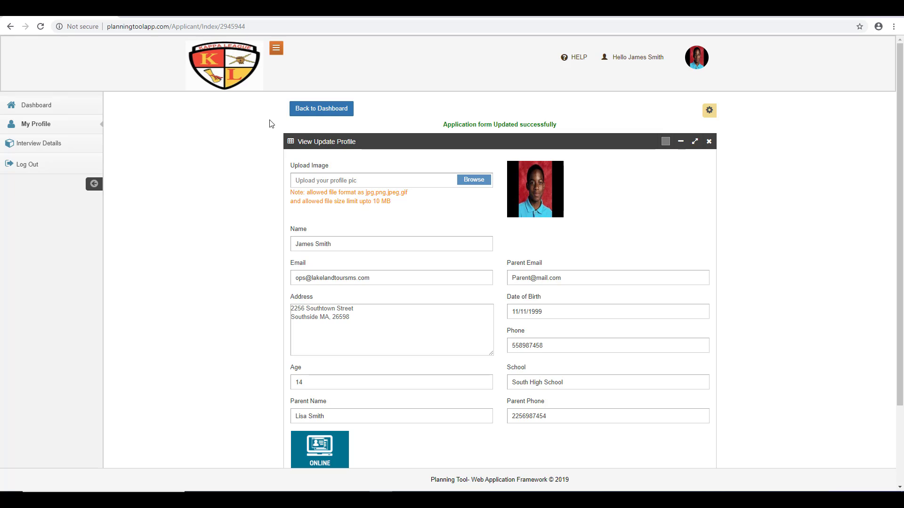
click(311, 242)
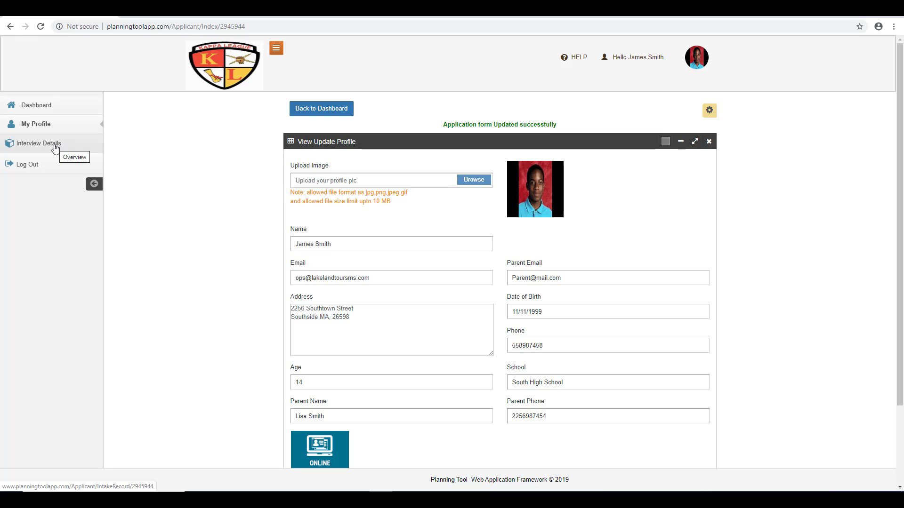
click(46, 111)
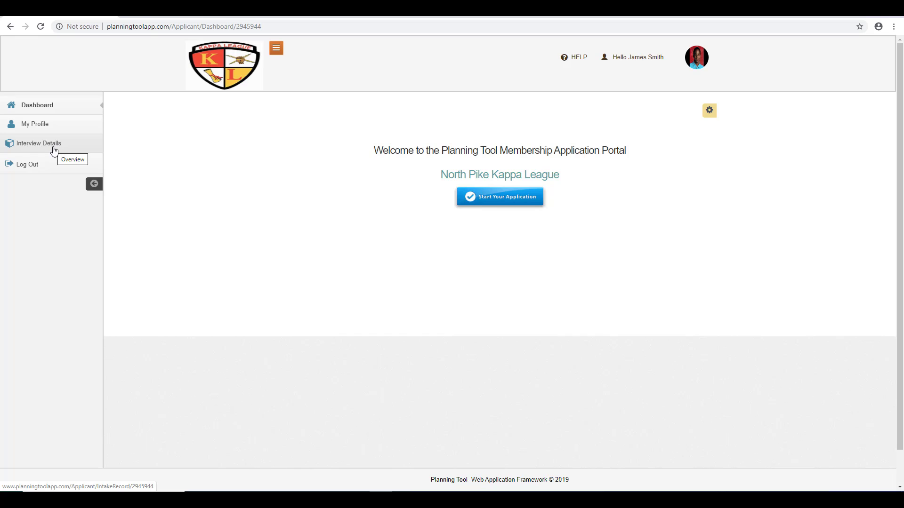
click(42, 148)
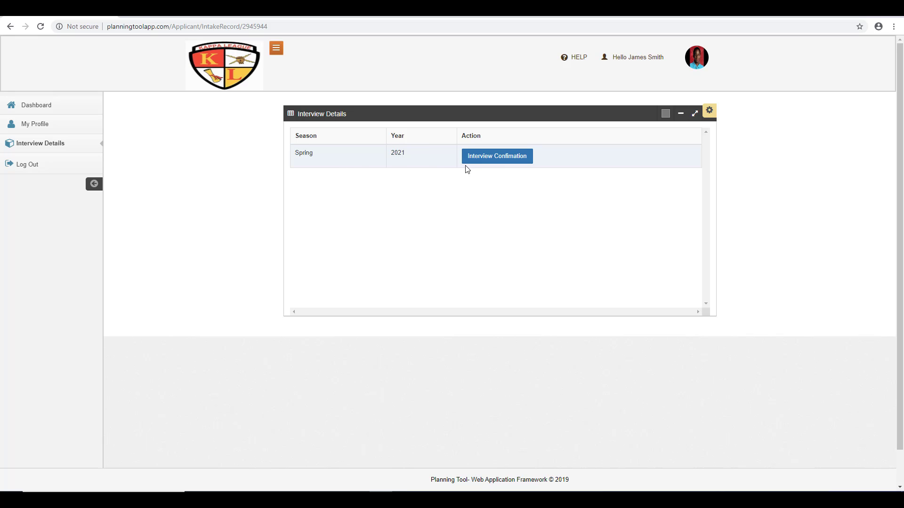
Step: Mark the Spring 2021 interview as Confirmed and save the confirmation
click(501, 162)
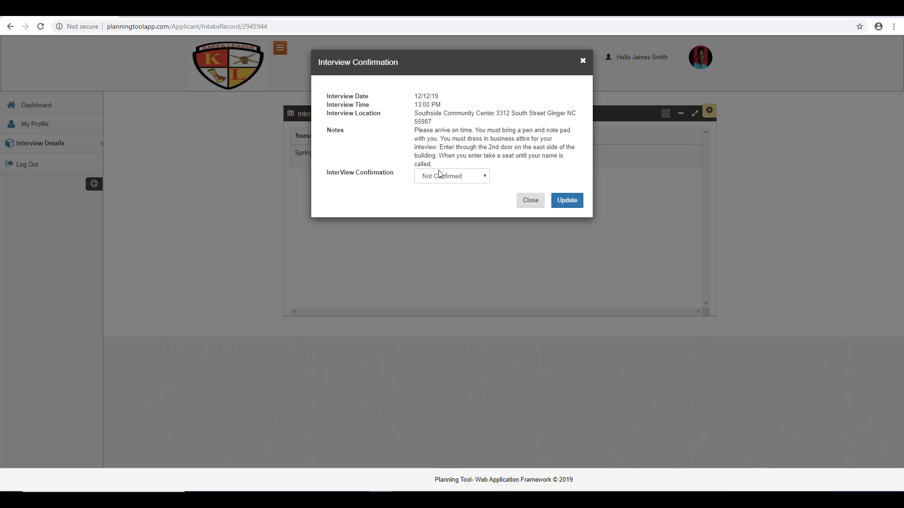
click(485, 181)
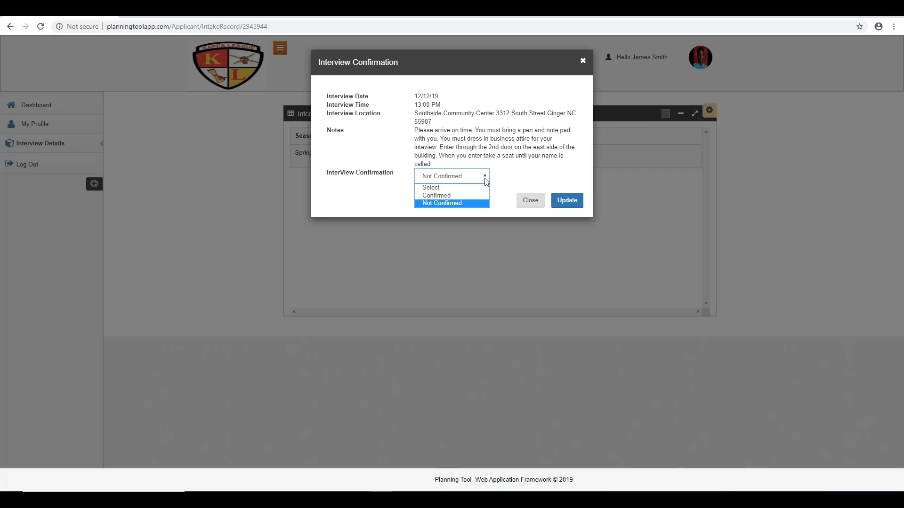
click(461, 196)
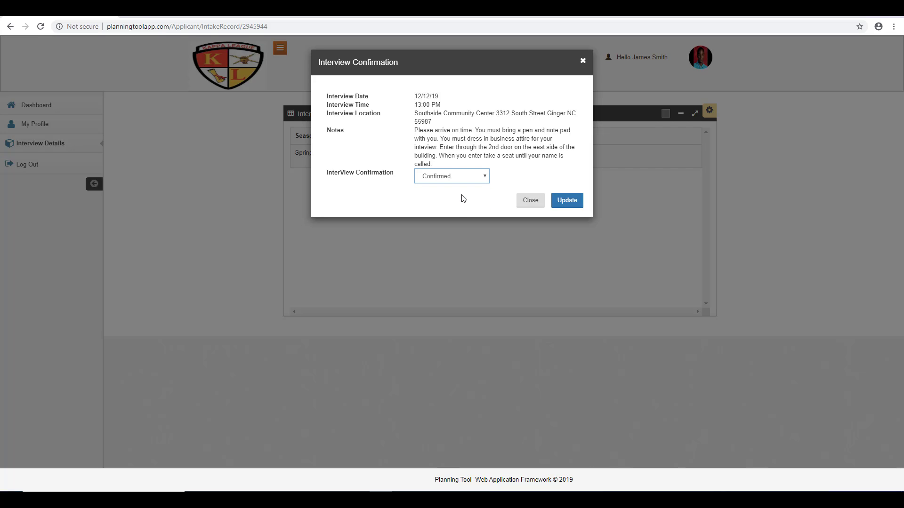
click(567, 201)
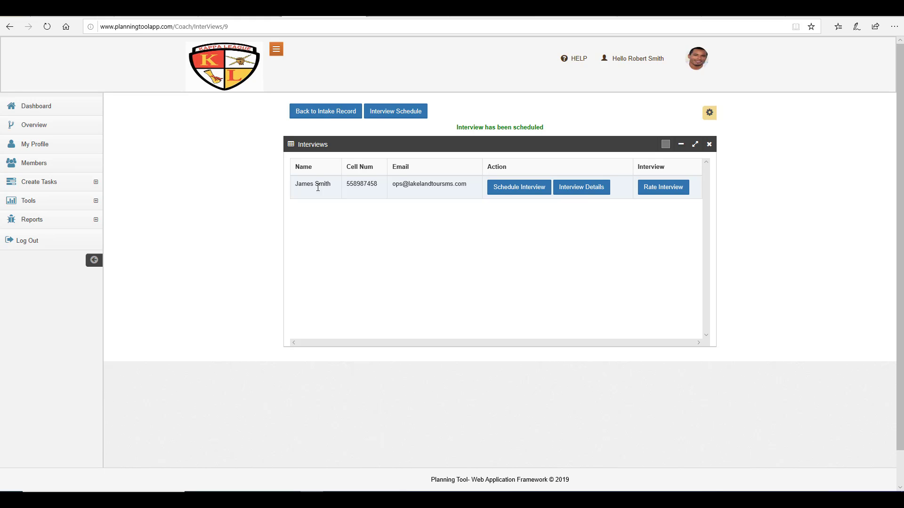
click(580, 190)
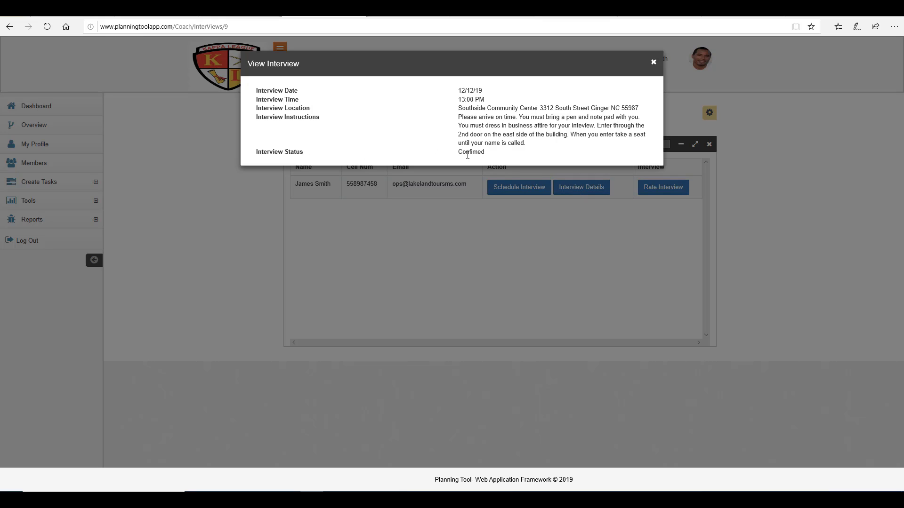
click(653, 62)
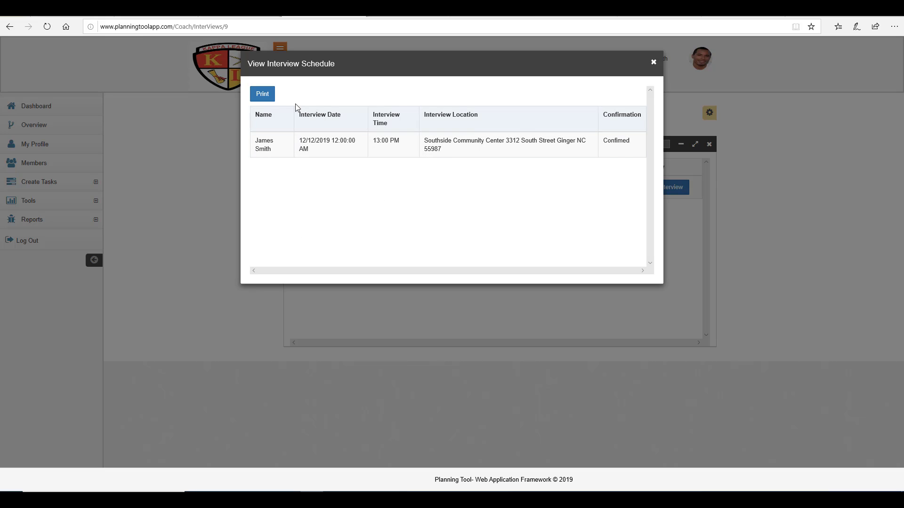
click(653, 63)
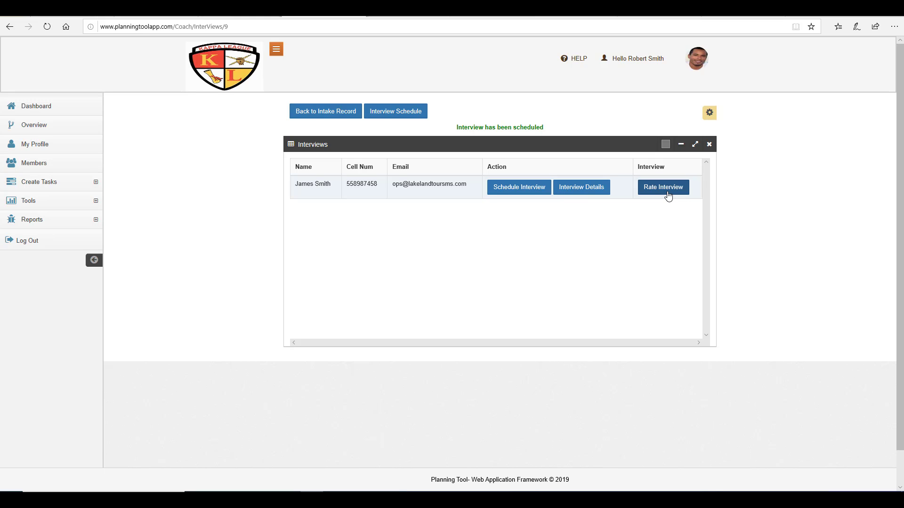
Step: Rate the interview 70 and bring up the Spring 2021 recap showing composite 86
click(667, 189)
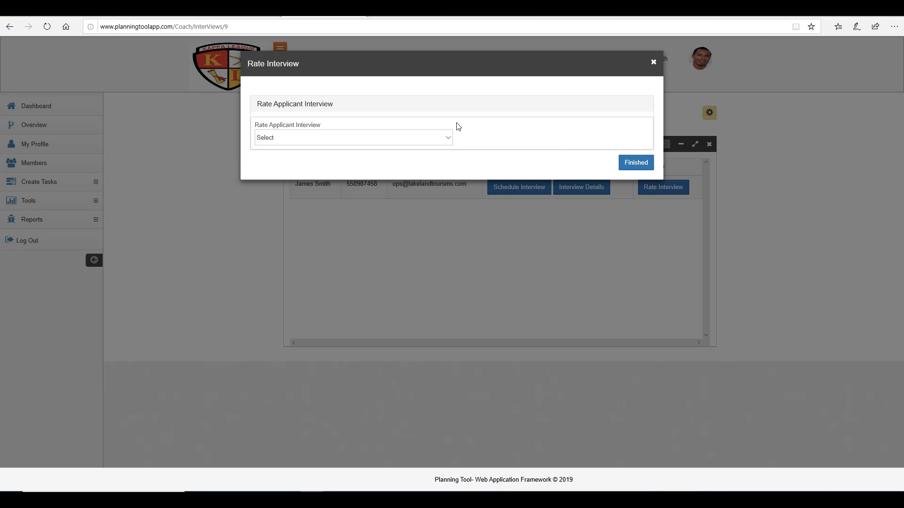
click(449, 138)
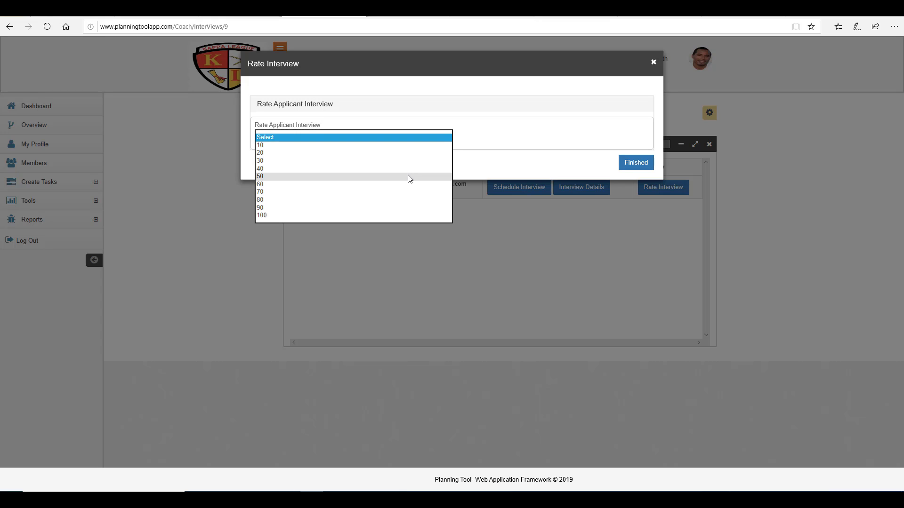
click(408, 192)
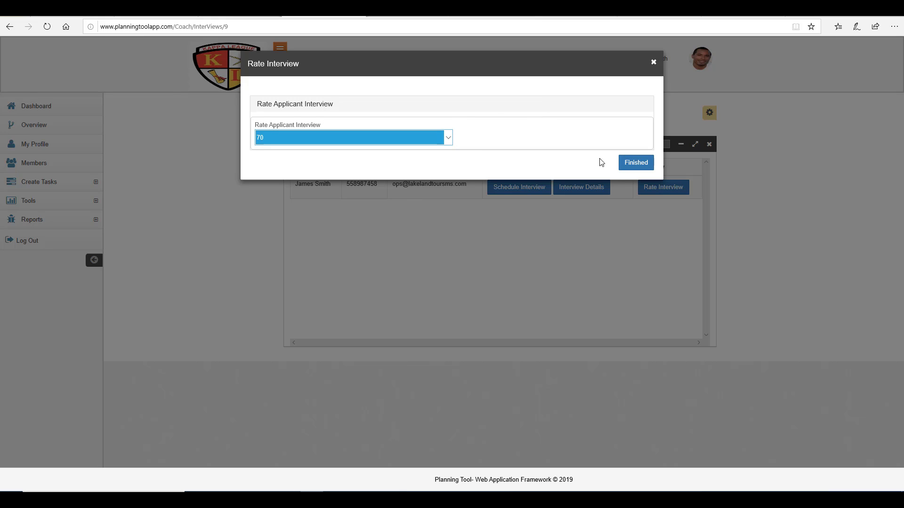
click(635, 162)
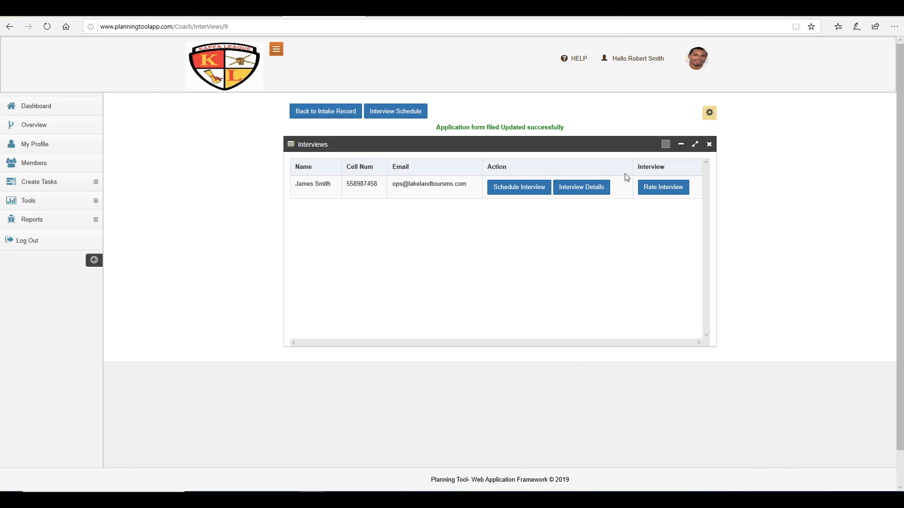
click(325, 112)
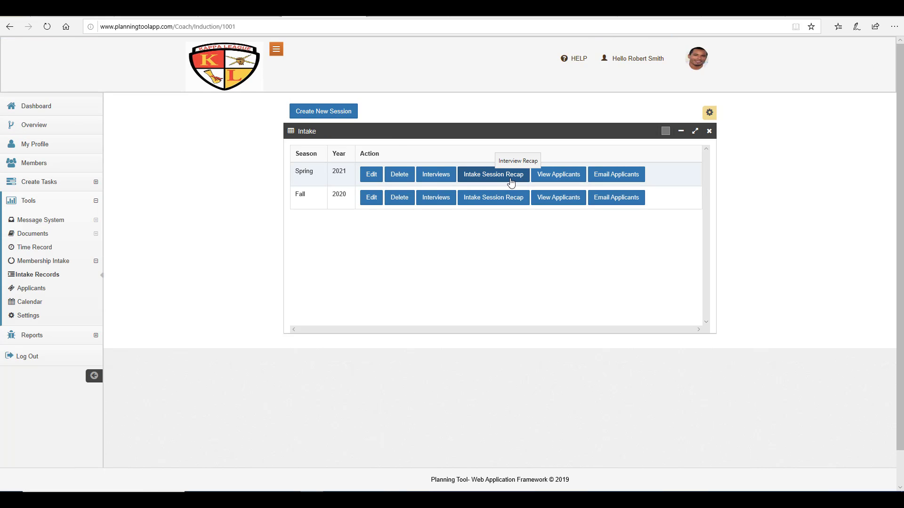
click(507, 180)
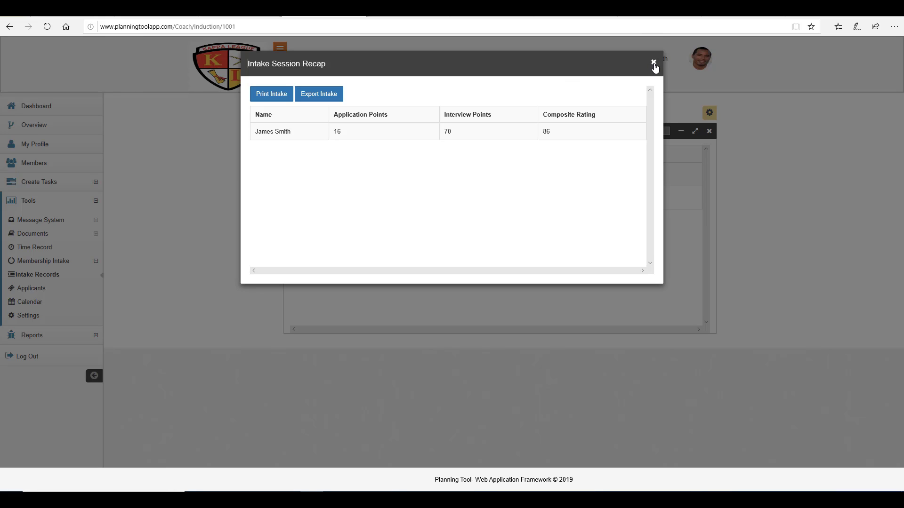
Step: Review the applicant's Spring 2021 application, set its status to Accepted, and complete the review
click(653, 63)
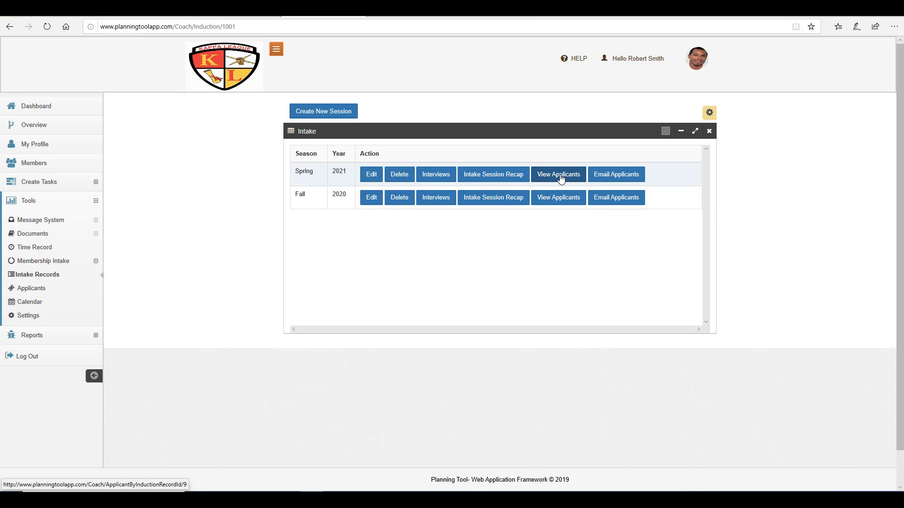
click(560, 176)
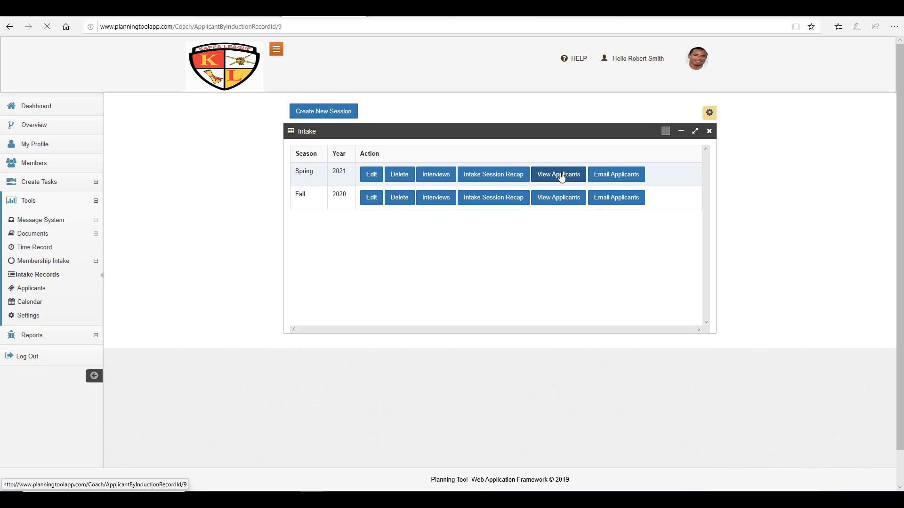
click(613, 183)
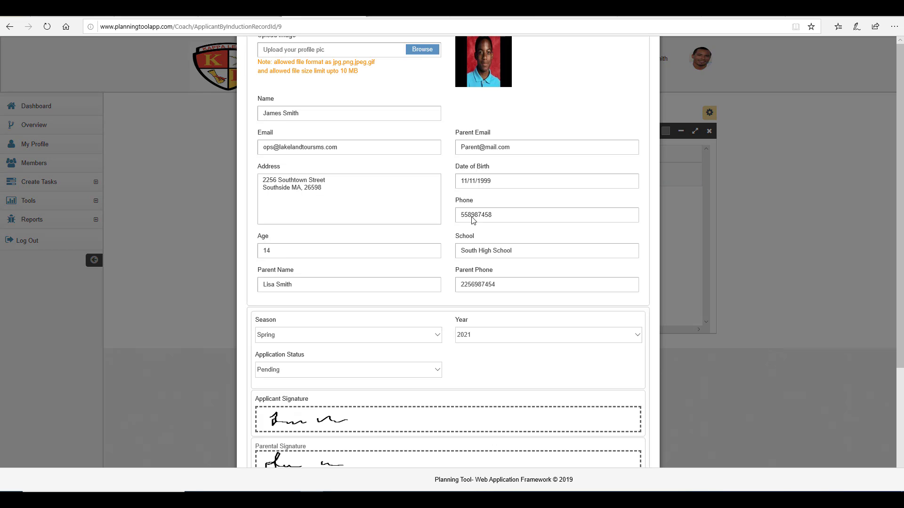
scroll(372, 278, down, 3)
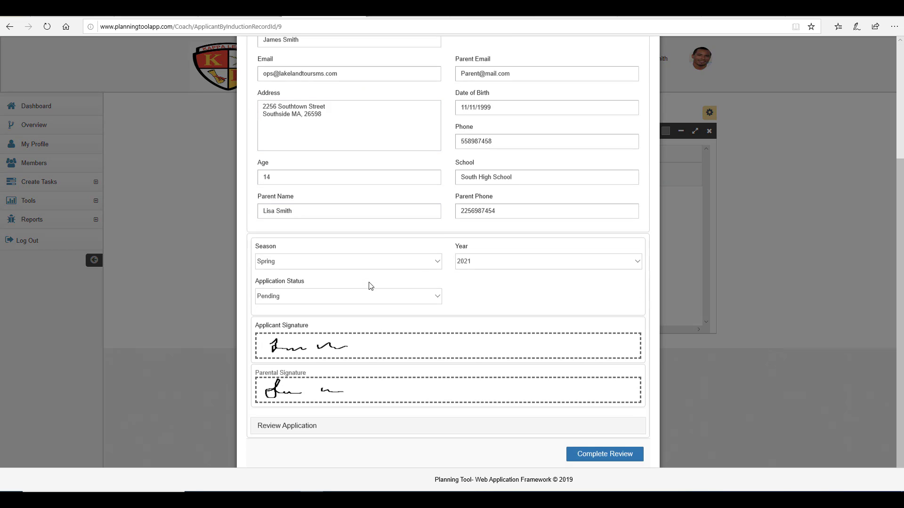
click(436, 295)
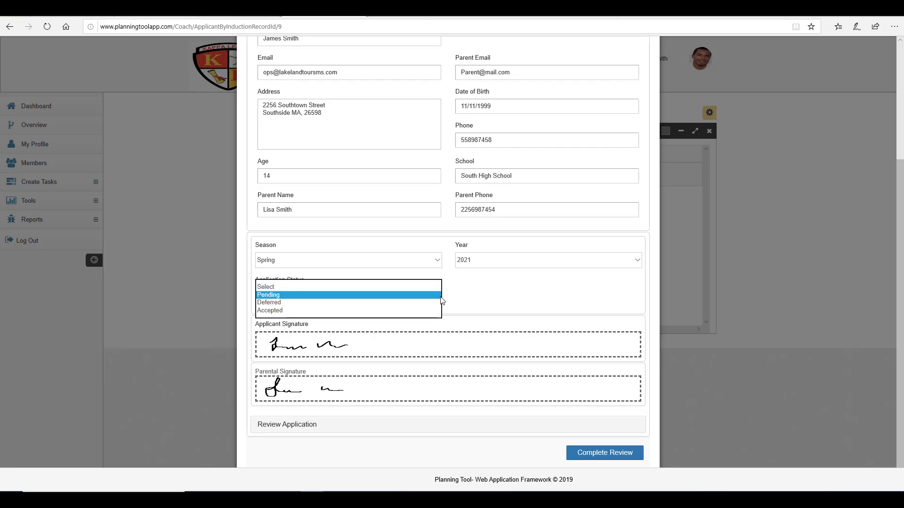
click(416, 310)
click(607, 459)
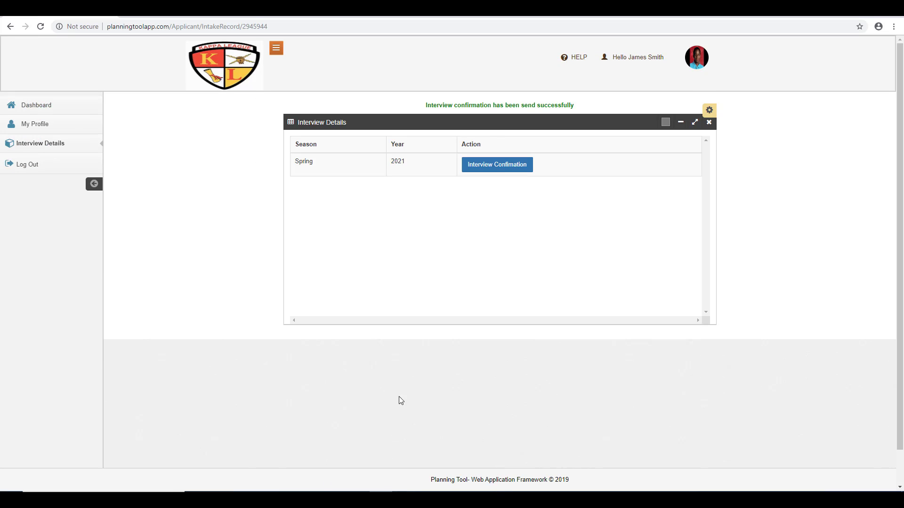
Step: Confirm in the applicant portal's Online Application form that the status reads Accepted
click(49, 107)
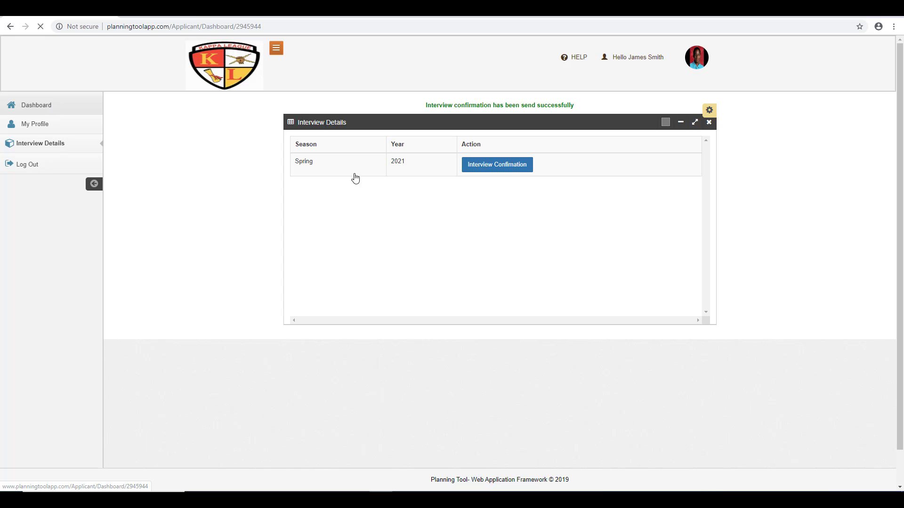
click(501, 202)
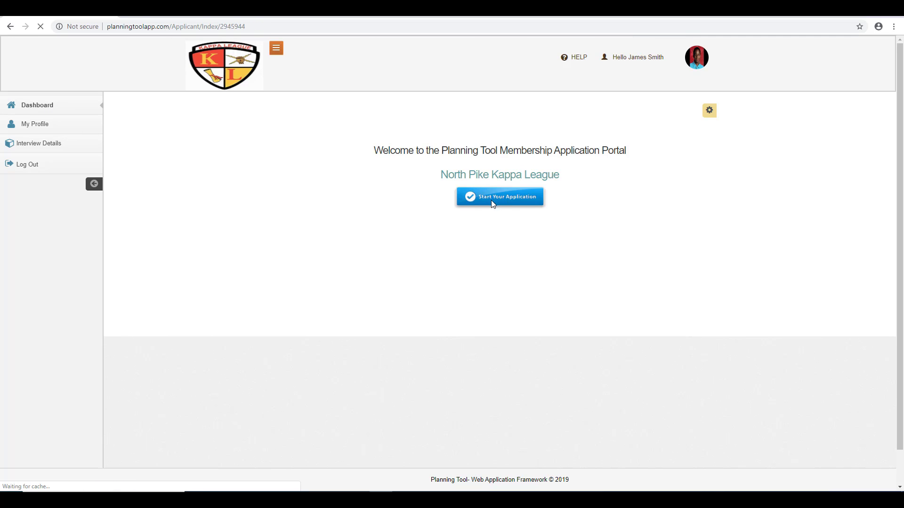
scroll(211, 291, down, 2)
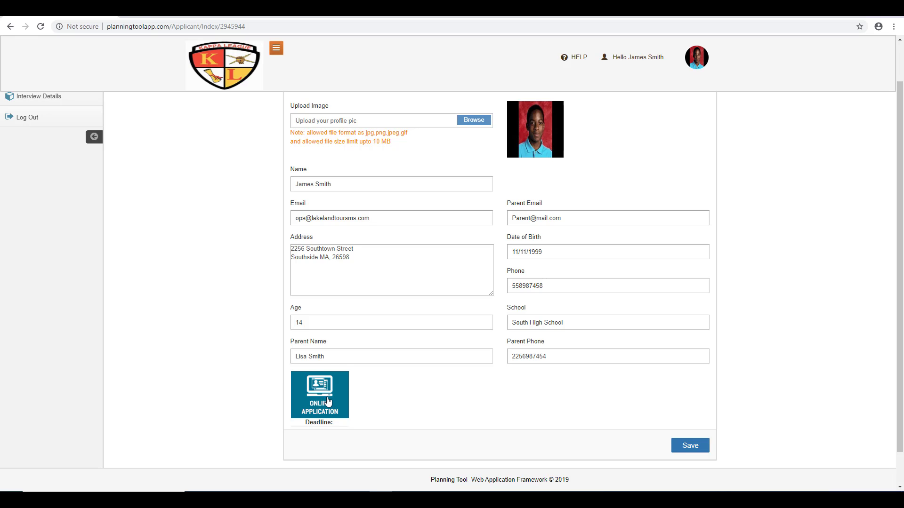
click(328, 401)
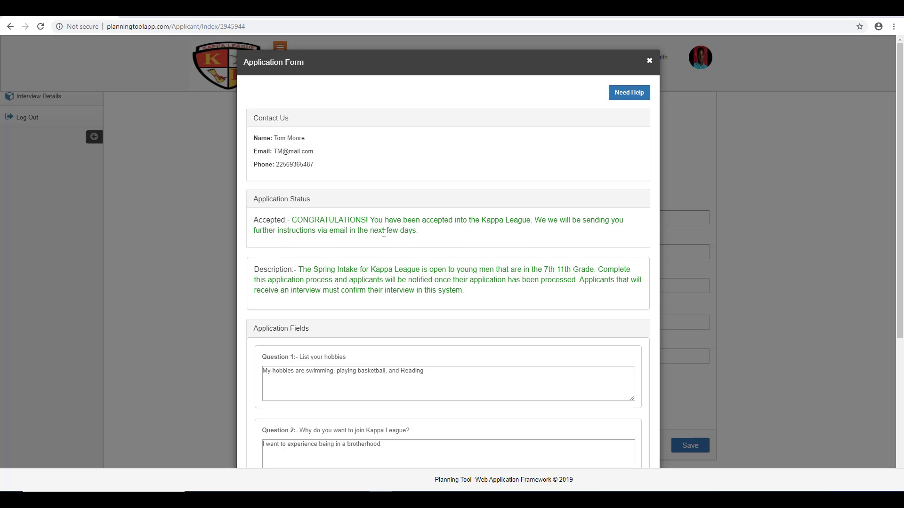
click(648, 62)
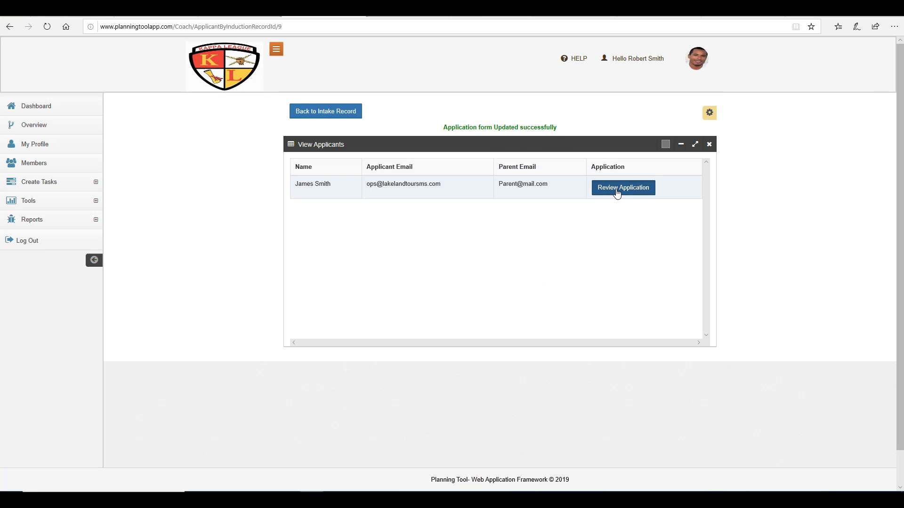
Step: Change the applicant's application status to Deferred and complete the review
click(619, 188)
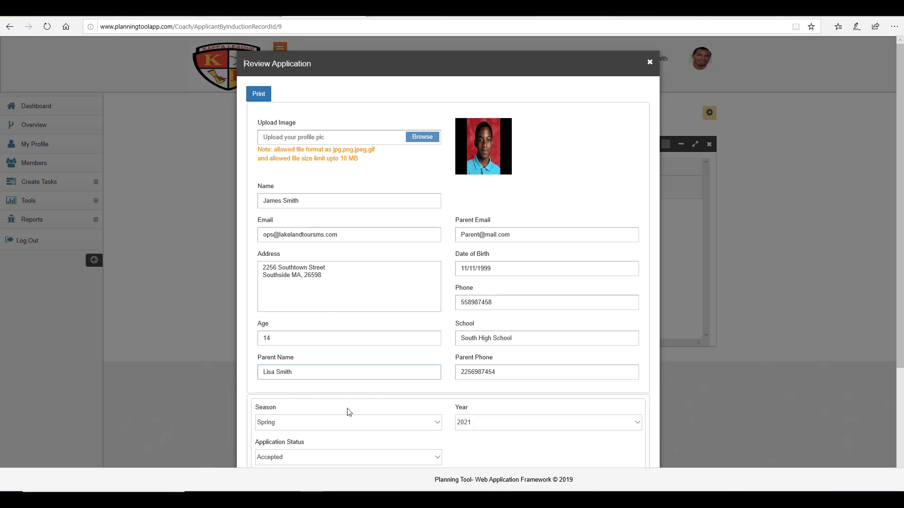
scroll(359, 302, down, 3)
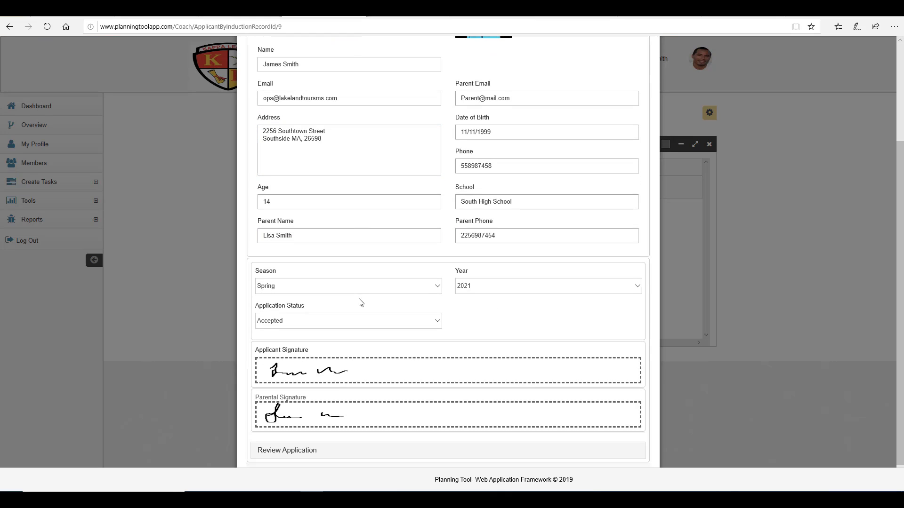
click(357, 325)
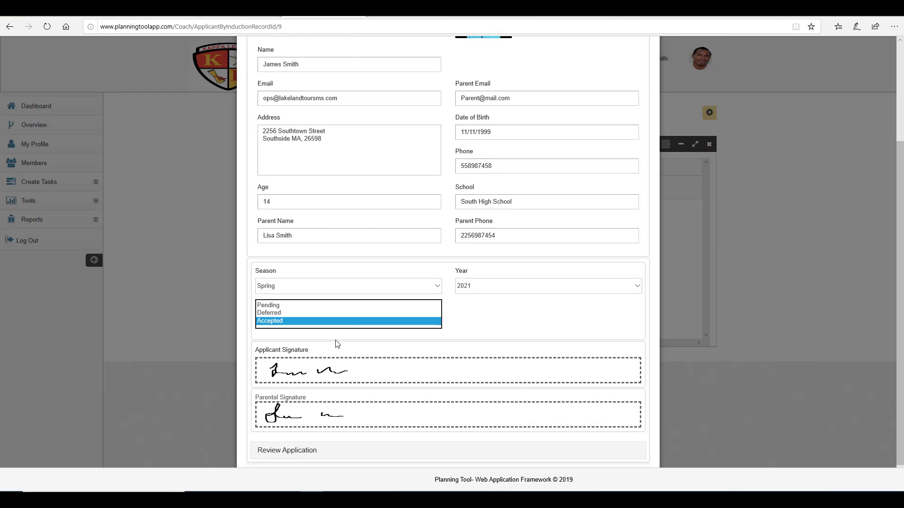
click(334, 313)
scroll(335, 333, down, 1)
click(602, 452)
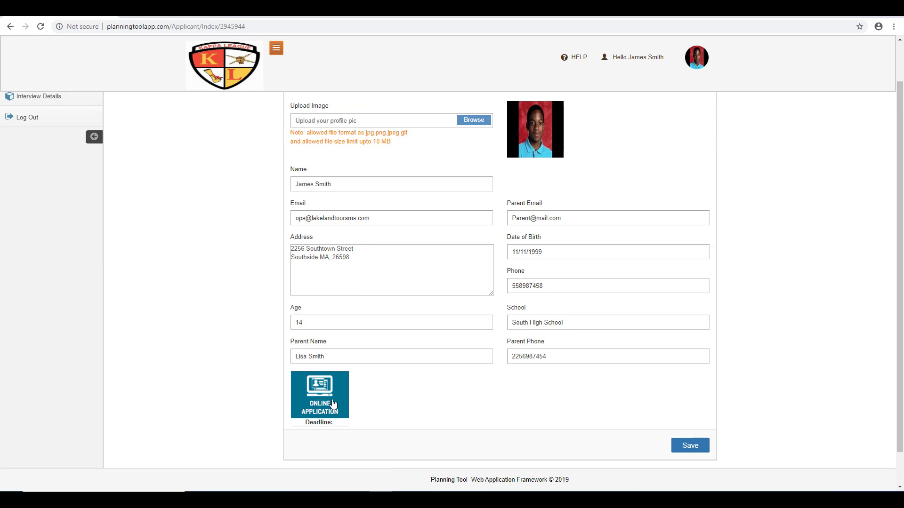
Step: Check the Deferred status in the online application form, then return to the intake sessions list
click(333, 404)
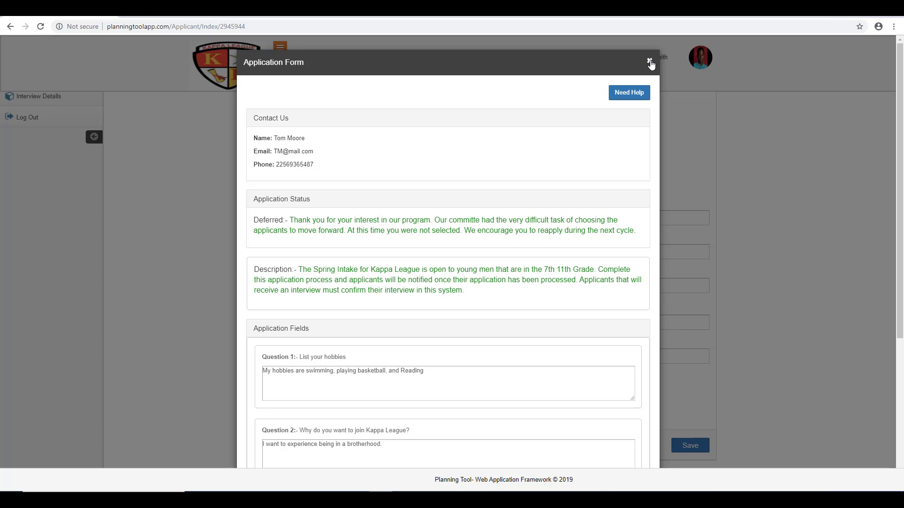
click(649, 62)
scroll(283, 259, up, 1)
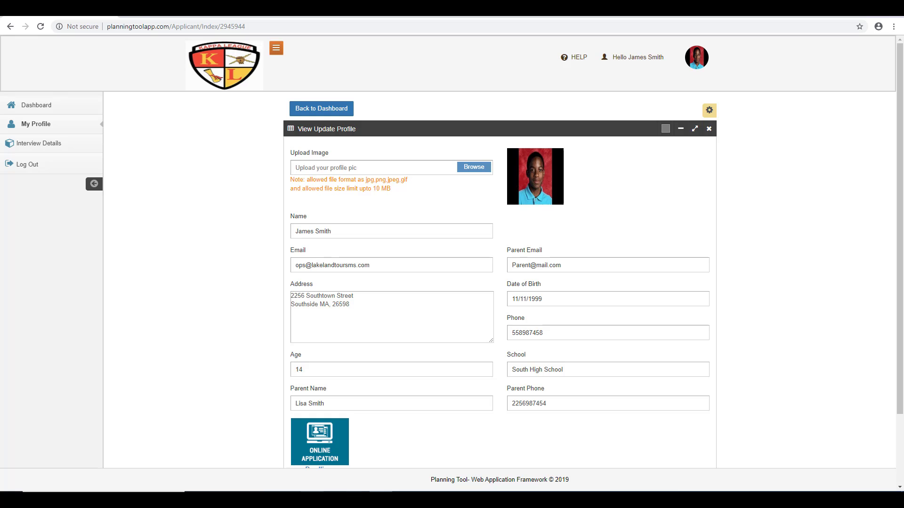
click(312, 499)
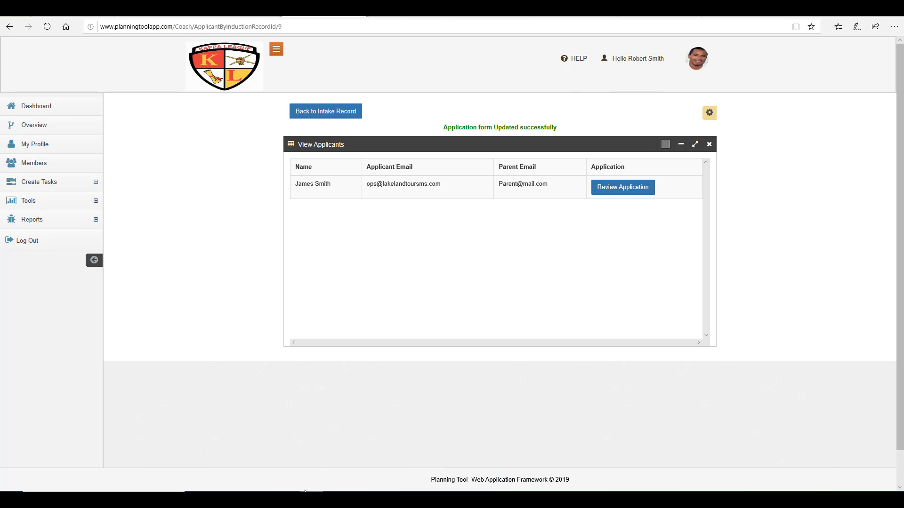
click(347, 114)
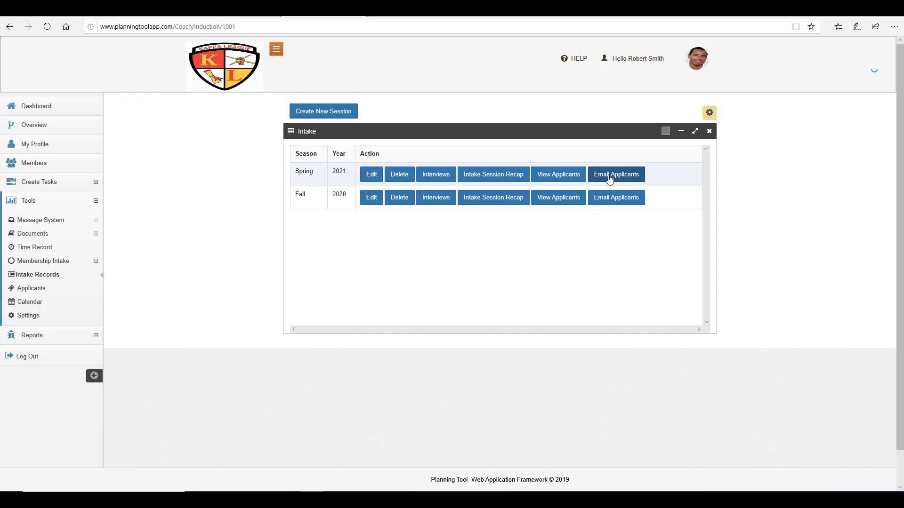
Step: Start a Spring 2021 applicant email with the subject 'Deadline Extended'
click(610, 179)
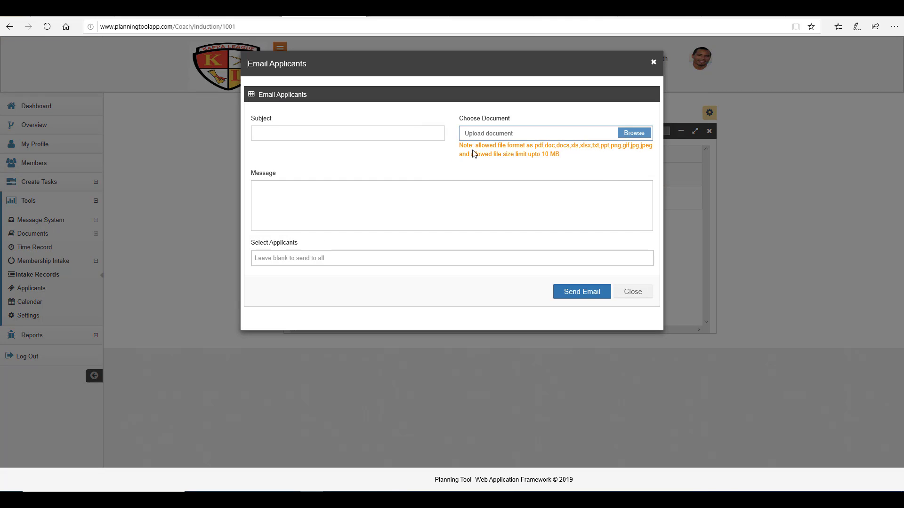
click(382, 133)
click(382, 134)
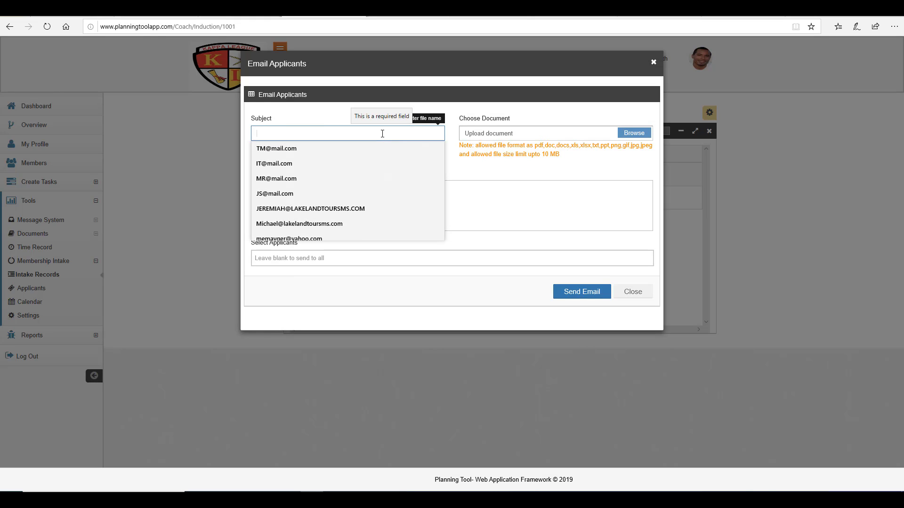
text(Dea)
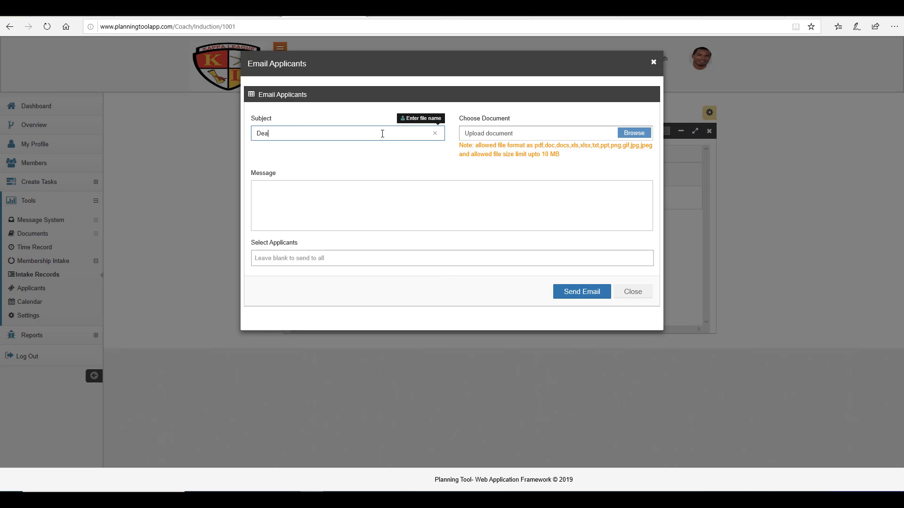
text(dline Exetended)
click(294, 134)
key(BackSpace)
Step: Write the message: 'Hello all applicants, we have extended the deadline for 1 week. Please ensure you complete all questions.'
click(472, 191)
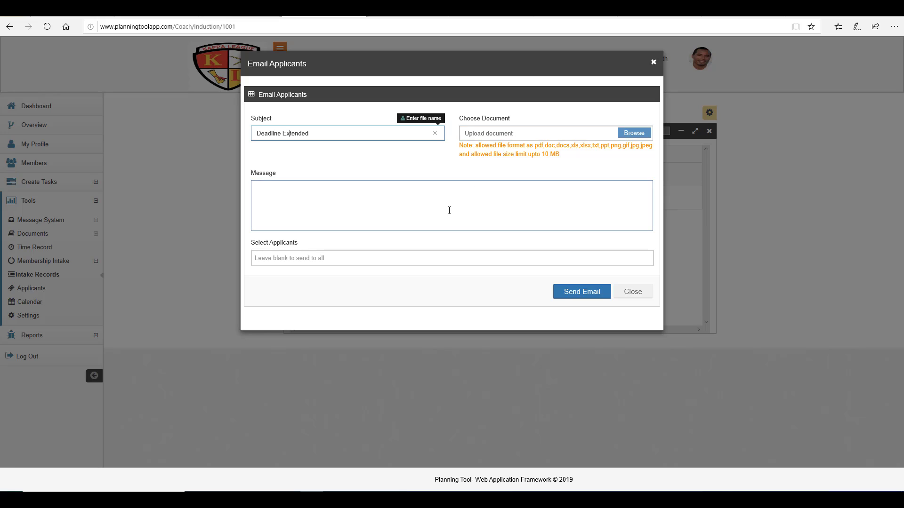
text(Hello)
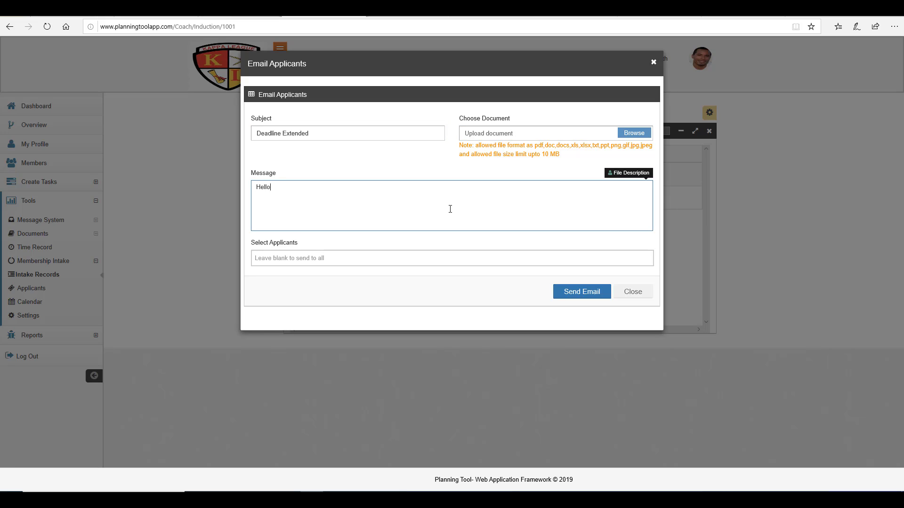
text( All)
key(BackSpace)
key(BackSpace)
key(BackSpace)
text(ap)
key(BackSpace)
key(BackSpace)
key(BackSpace)
text(ll ap)
key(BackSpace)
key(BackSpace)
key(BackSpace)
key(BackSpace)
text(a;)
text(l appli)
text(cants, we have)
text( exte)
text(nded th)
text(e dedlin)
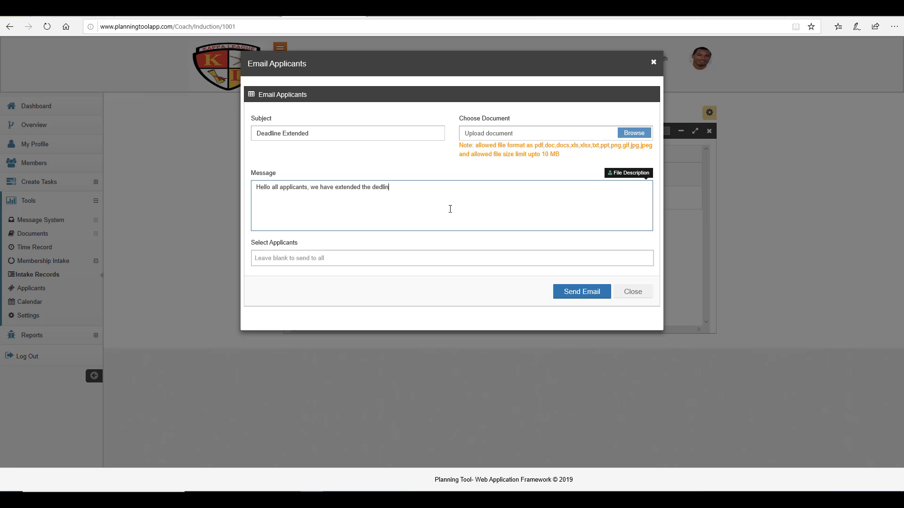
text(ad)
text(line for 1 wee)
text(k. Pleas)
text(e ens)
key(BackSpace)
text(ensure you complte)
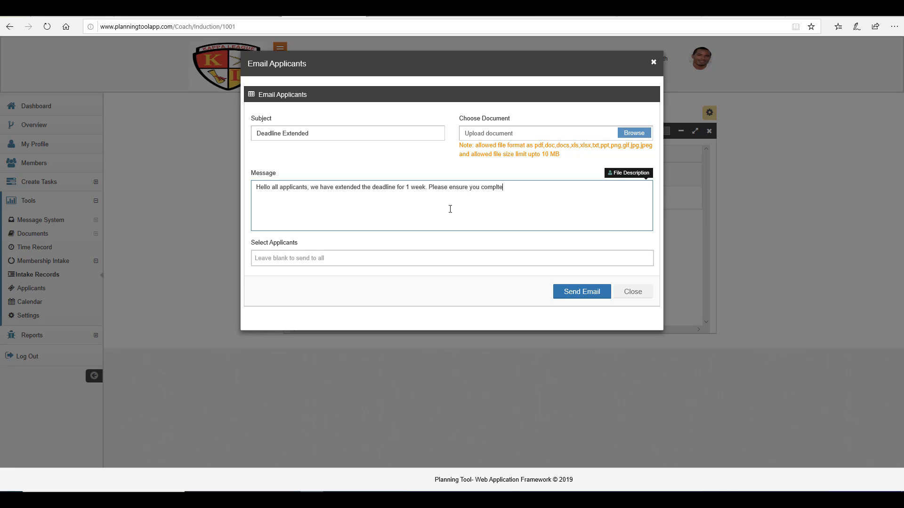
key(BackSpace)
key(BackSpace)
text(ete all comp)
key(BackSpace)
key(BackSpace)
text(uestion)
Step: Send the Deadline Extended email to all applicants by leaving the recipient list empty
click(367, 260)
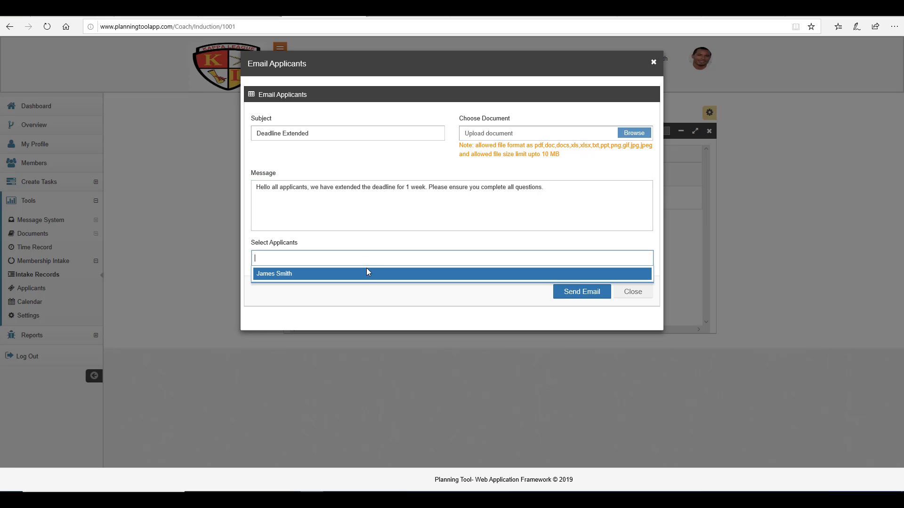
click(365, 275)
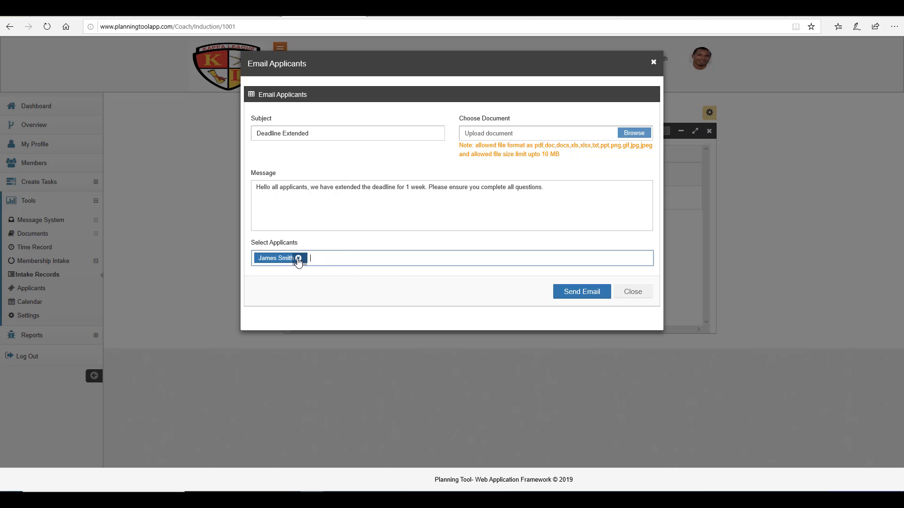
click(298, 258)
click(314, 282)
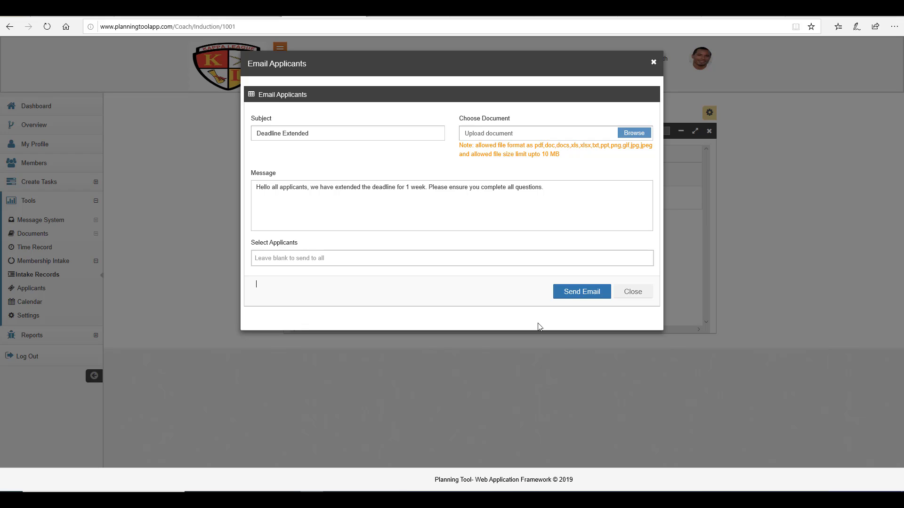
click(594, 295)
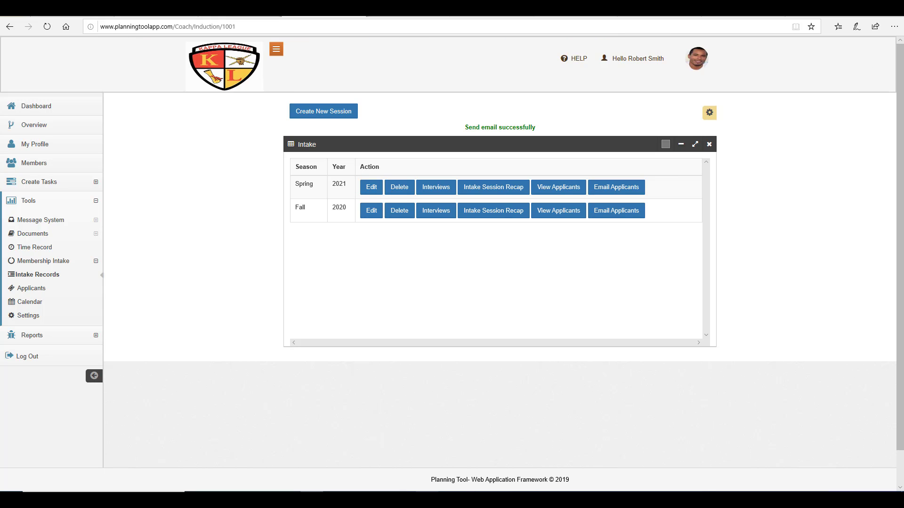
click(427, 499)
click(859, 457)
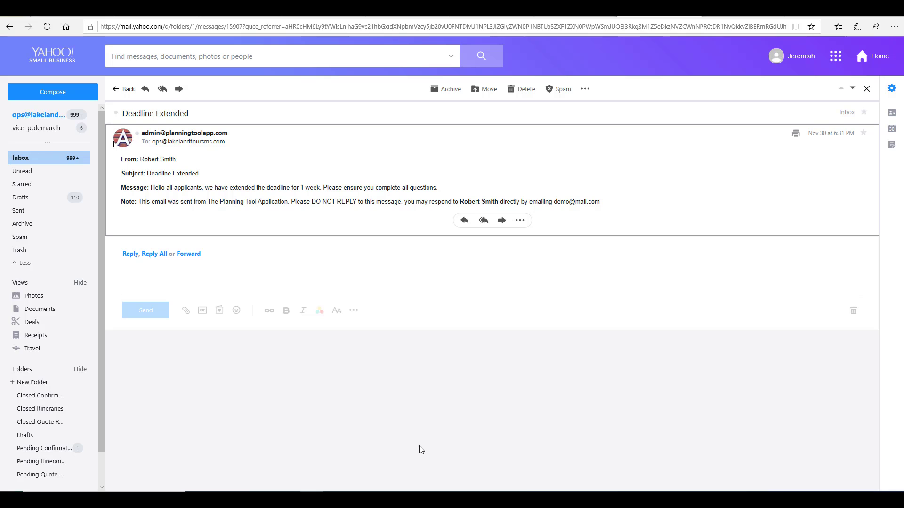
mouse_move(427, 499)
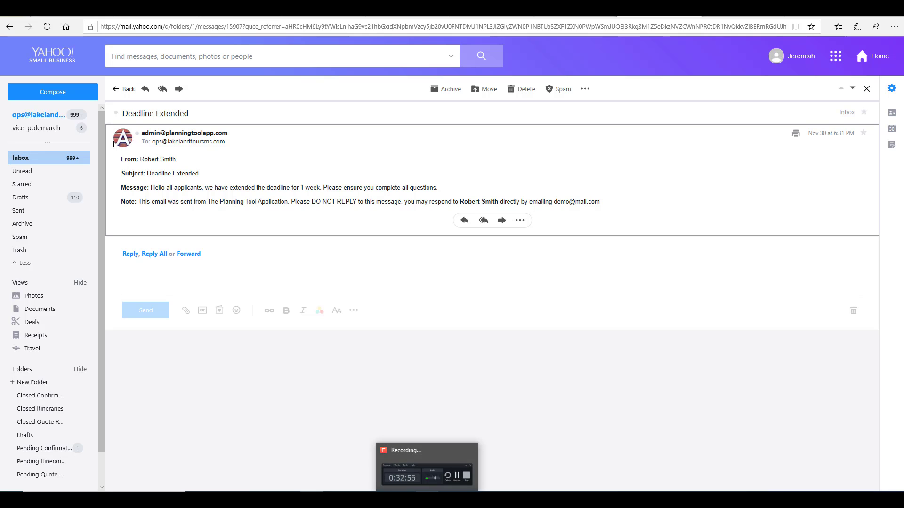
click(427, 470)
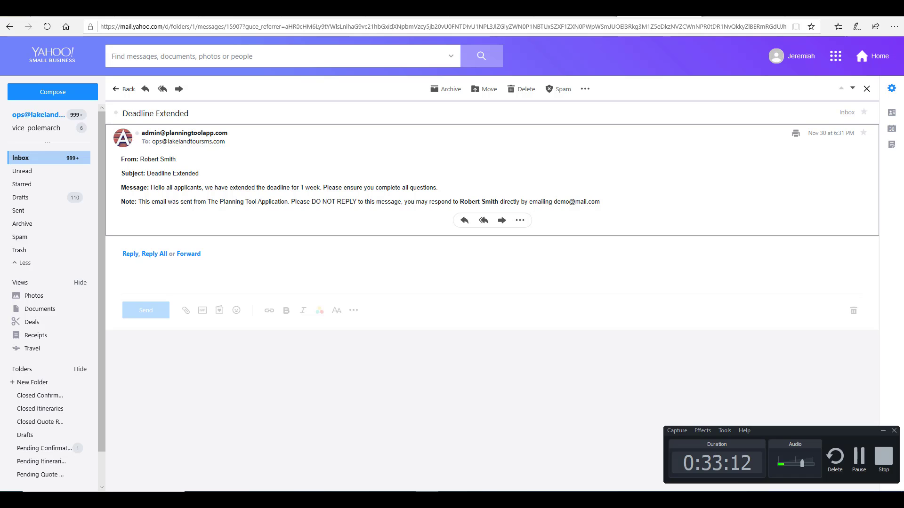
click(864, 466)
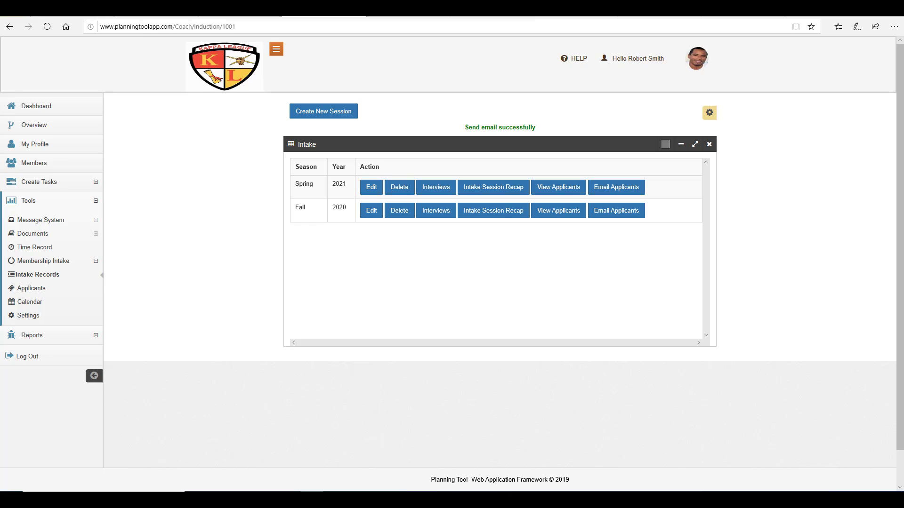
mouse_move(427, 500)
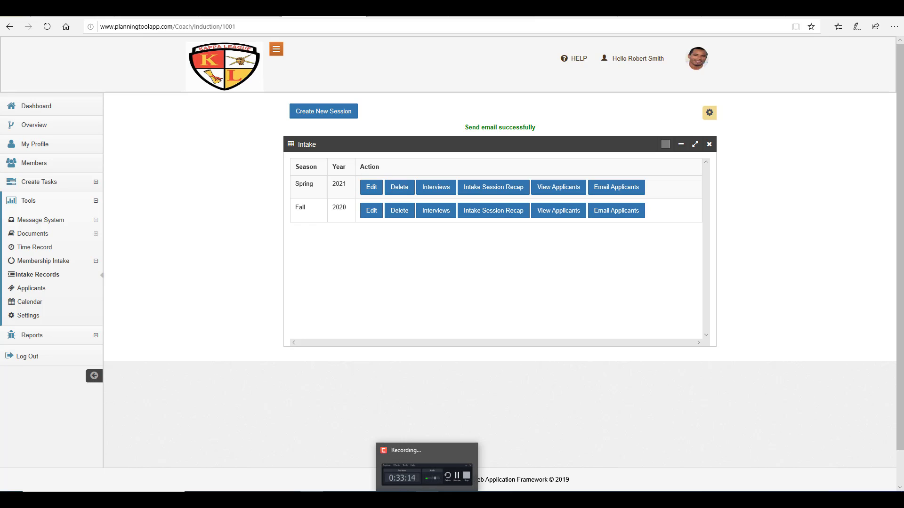